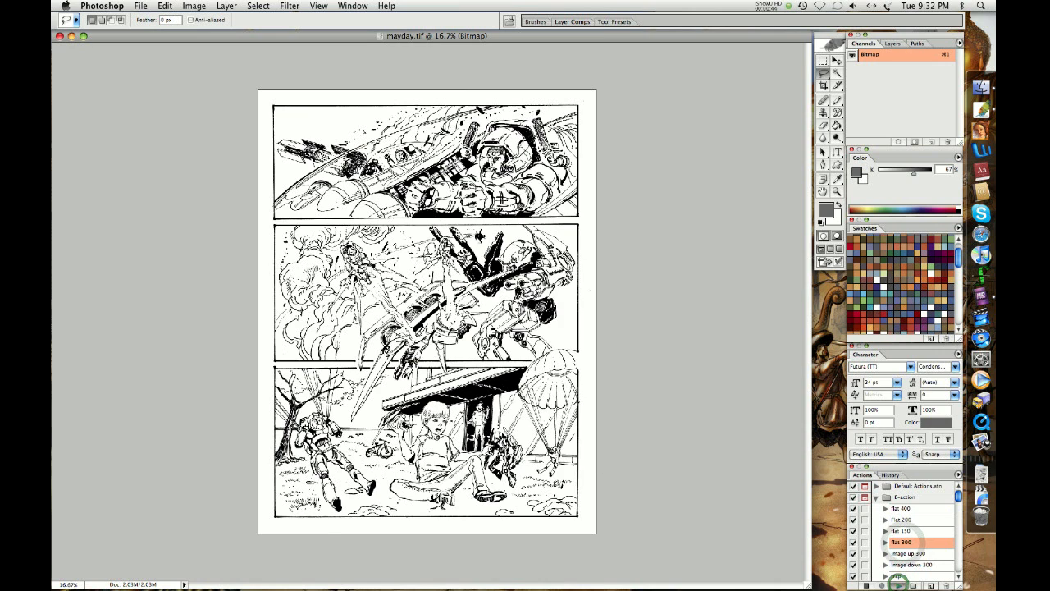
Step: Run the flat 300 action on the line art, then make the RGB composite active with the line art channel visible
left_click(899, 585)
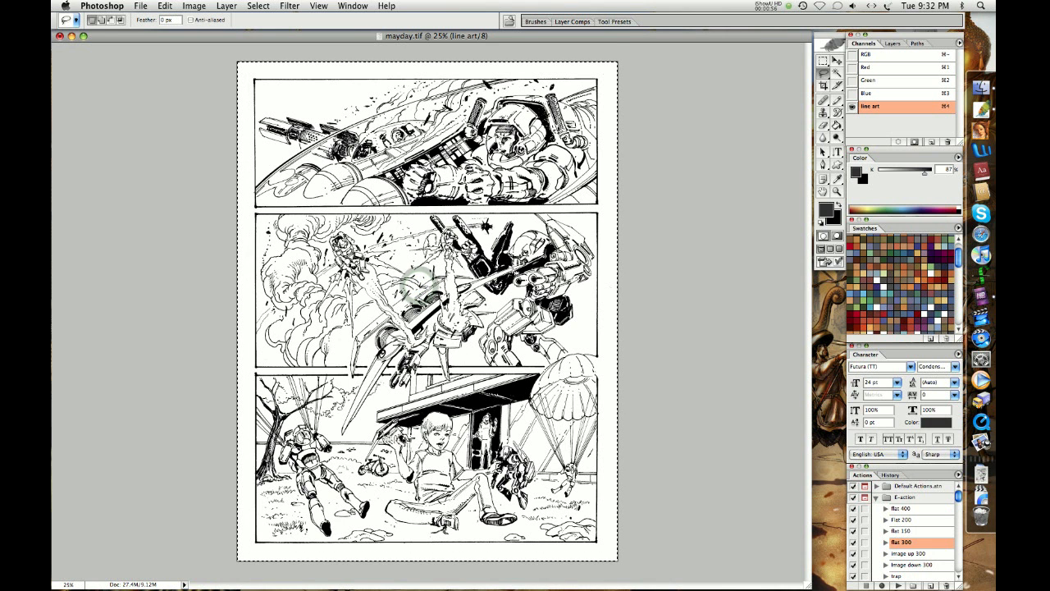
left_click(873, 55)
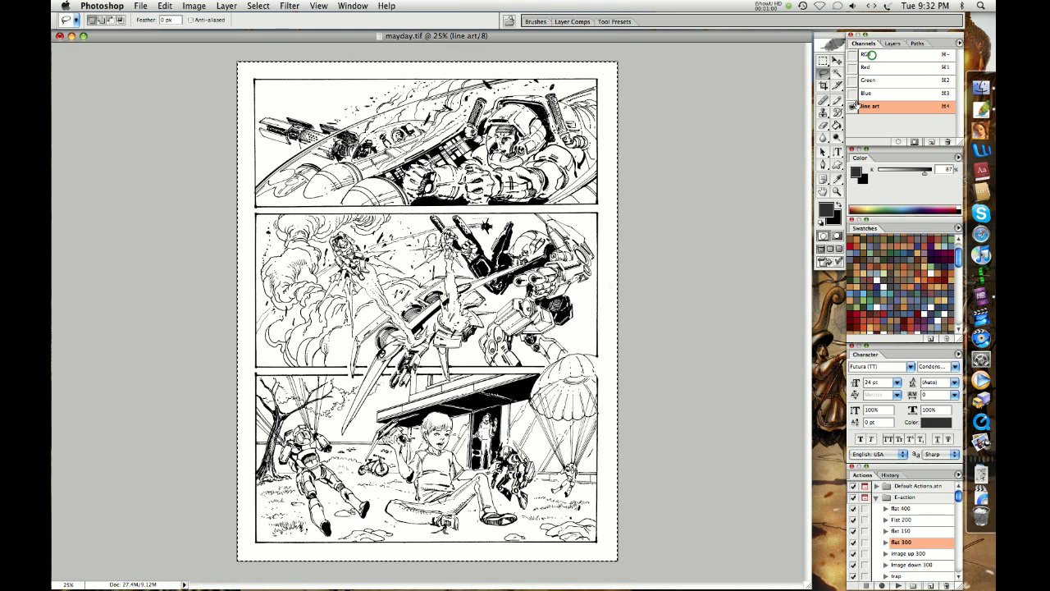
left_click(851, 107)
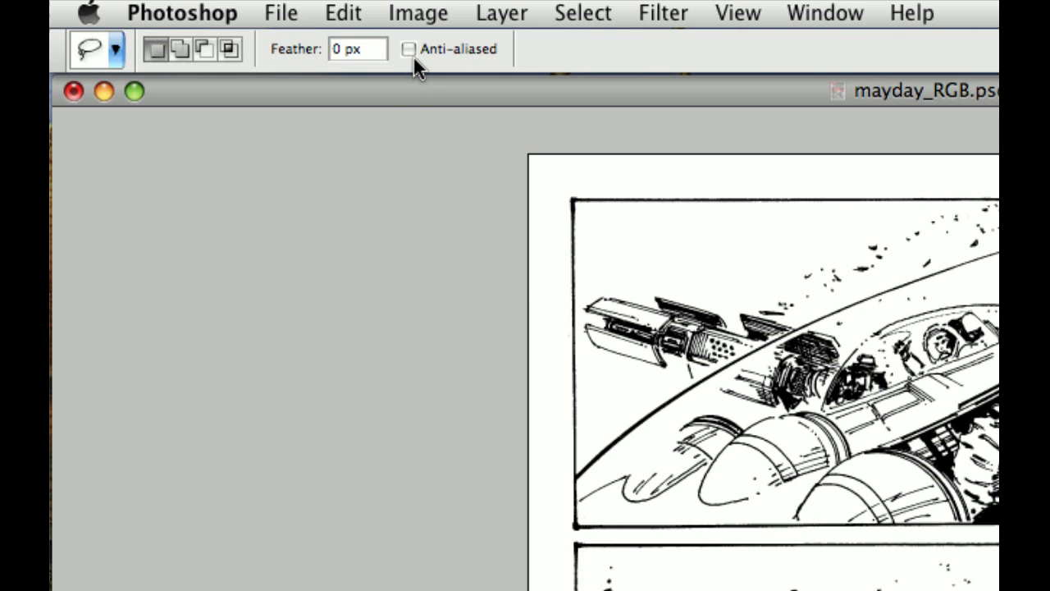
Step: Clear the full-page selection and switch to the Lasso tool with anti-aliasing off
left_click(408, 49)
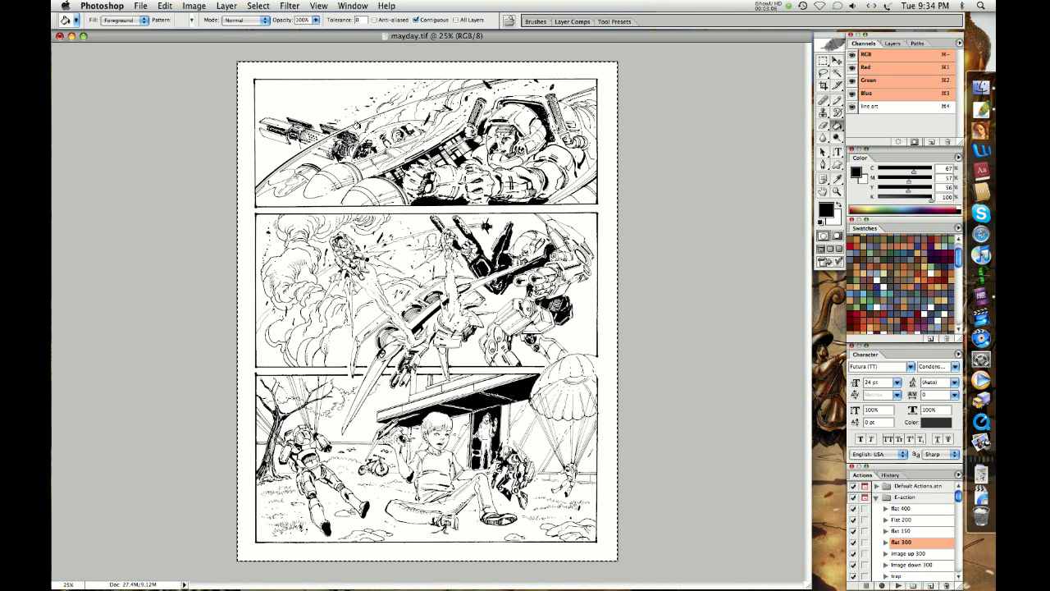
key("super+a")
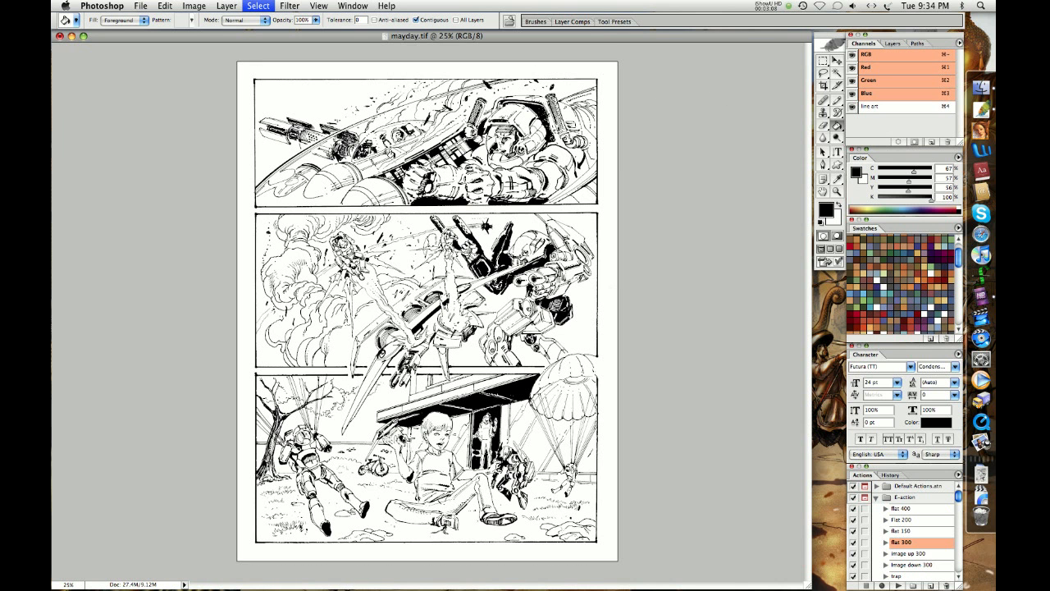
key("l")
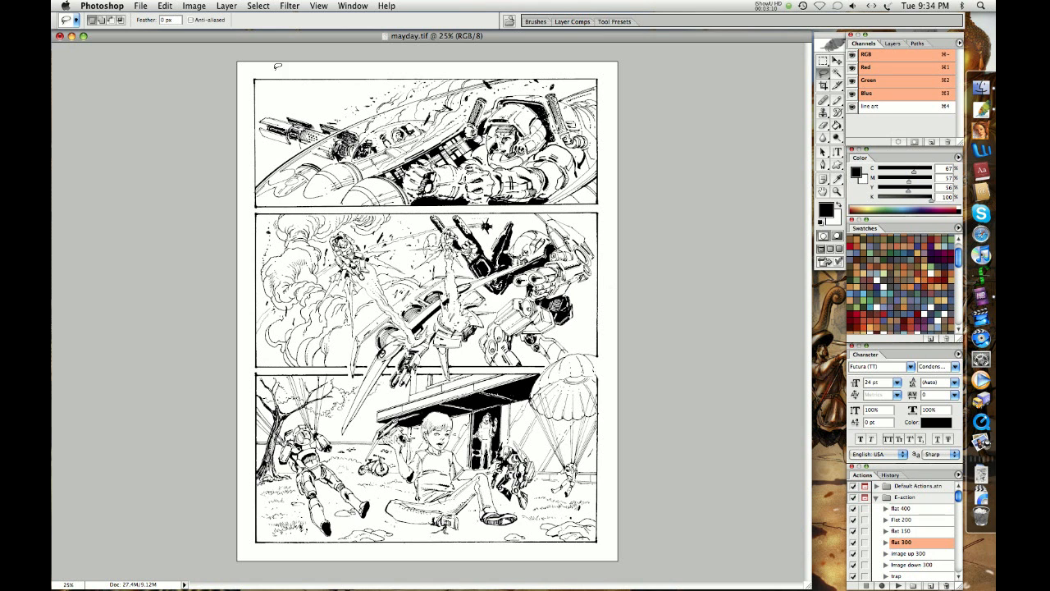
Step: Select the top comic panel by tracing along its black border from corner to corner with the Lasso
left_click_drag(236, 136, 236, 135)
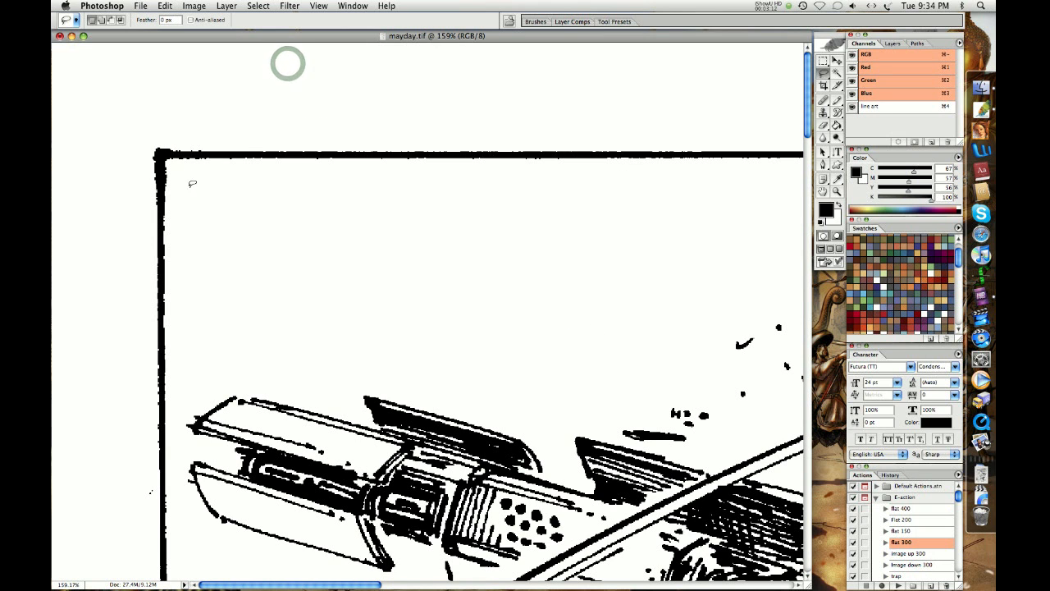
key("super+minus")
key("super+minus")
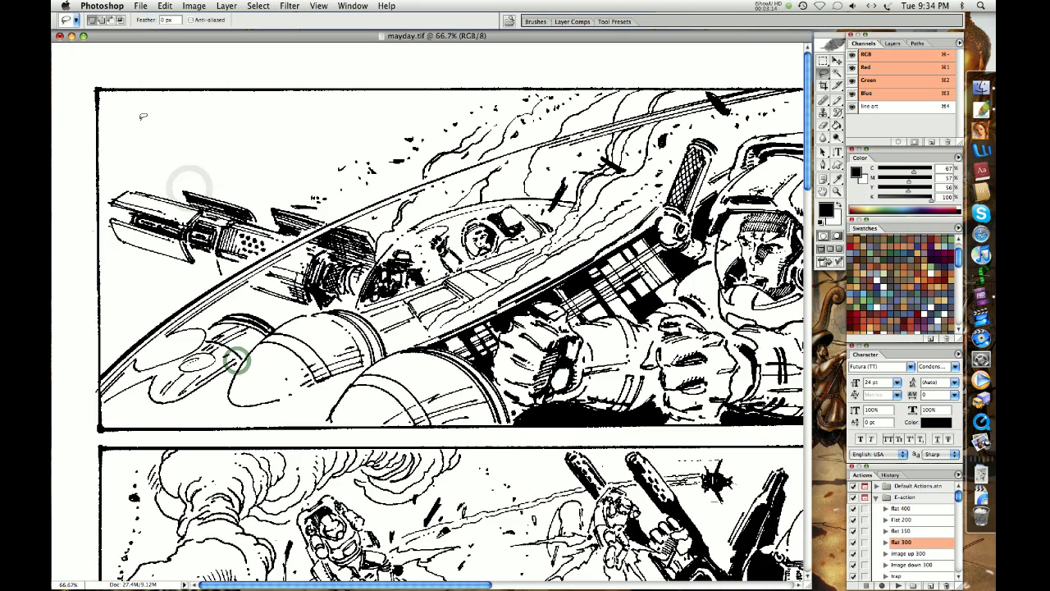
left_click(95, 89)
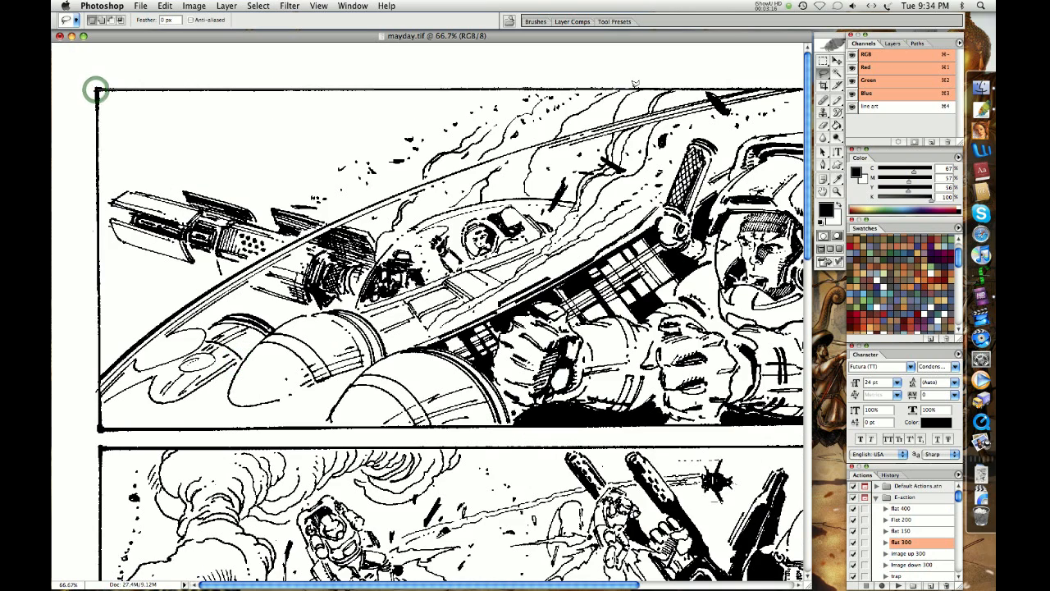
scroll(634, 83, "right", 5)
left_click(632, 89)
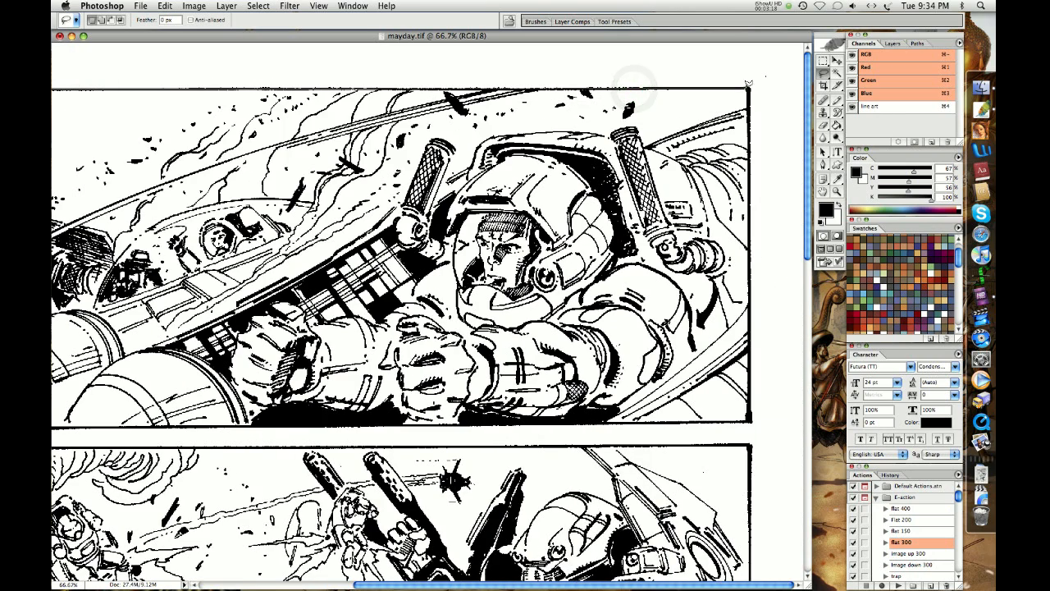
left_click(748, 419)
scroll(131, 426, "left", 5)
left_click(131, 428)
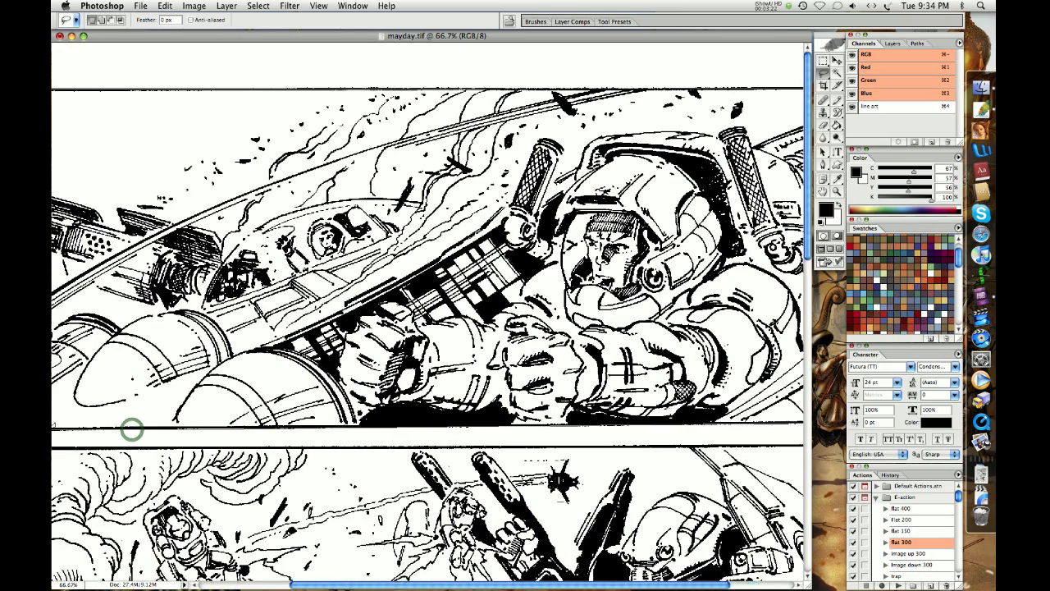
scroll(123, 426, "left", 2)
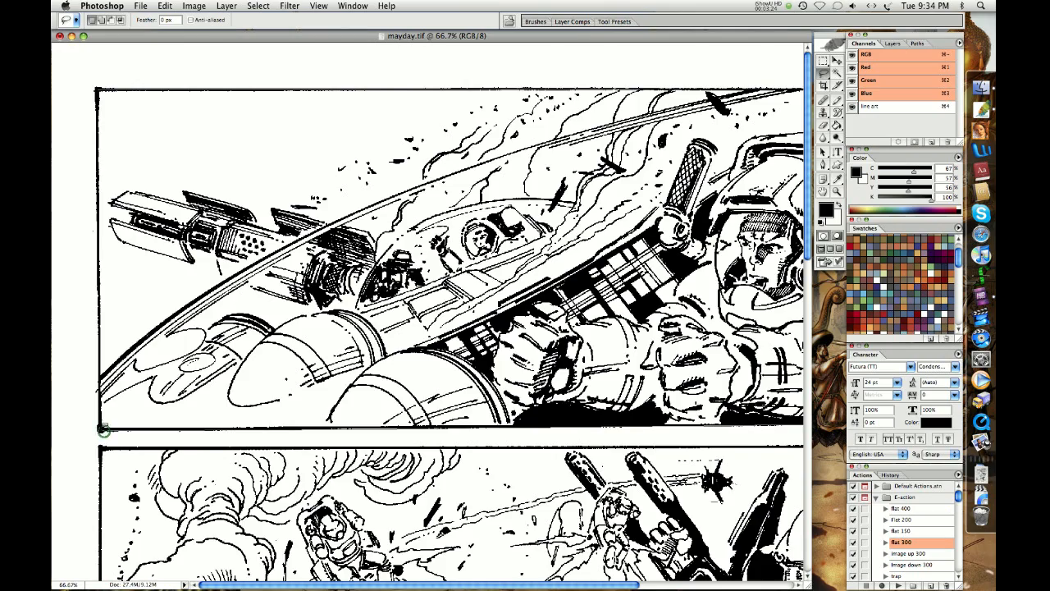
Step: Add the middle and bottom panels to the selection by tracing their borders, including the parachute but leaving out the gutter
scroll(102, 429, "down", 5)
scroll(102, 428, "right", 5)
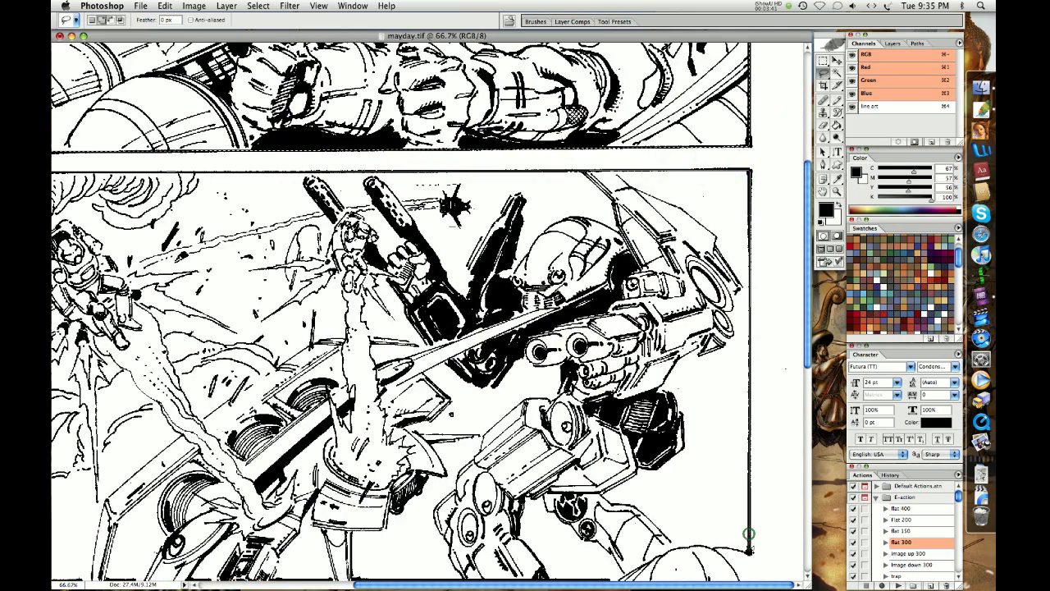
scroll(748, 572, "down", 4)
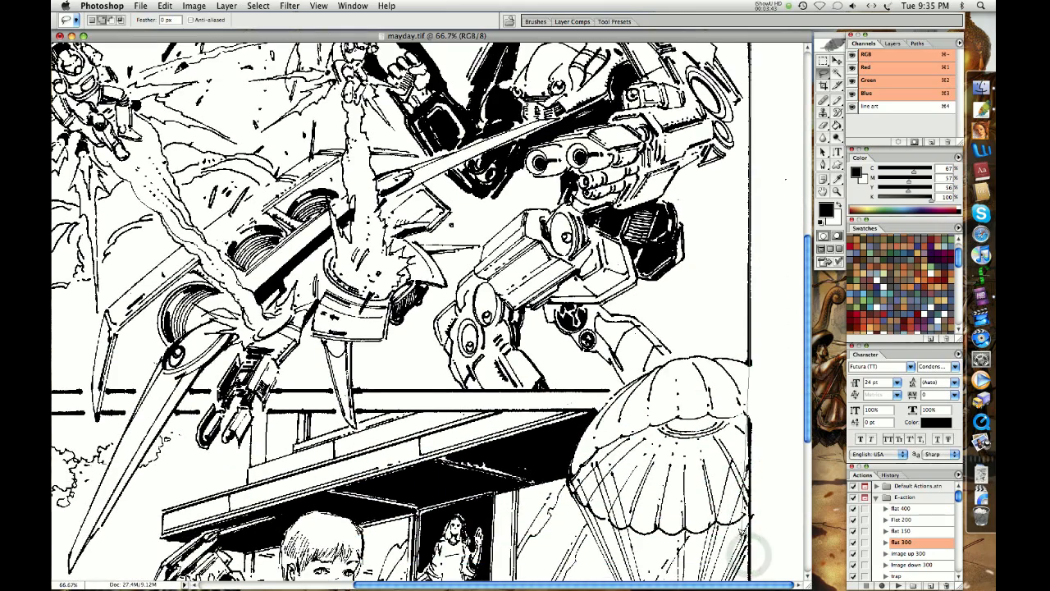
left_click(752, 421)
scroll(746, 584, "down", 6)
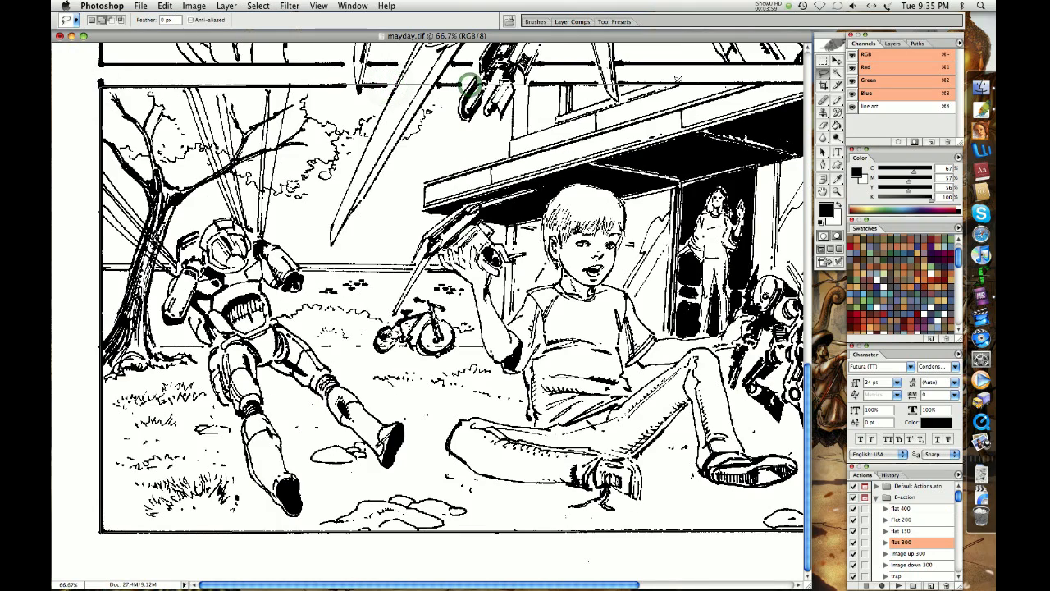
scroll(675, 82, "right", 5)
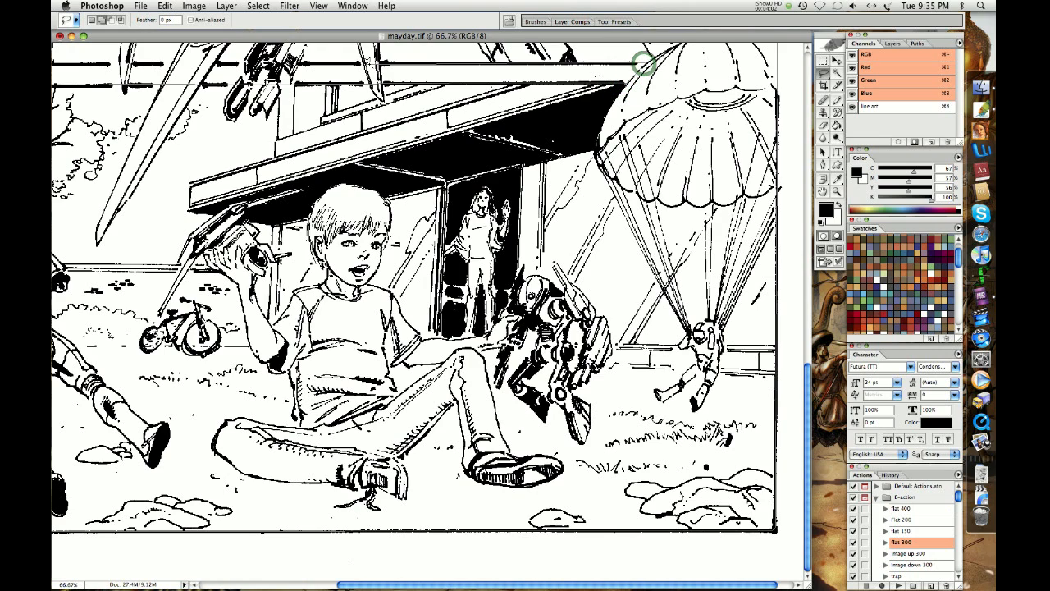
left_click(365, 64)
scroll(86, 57, "left", 5)
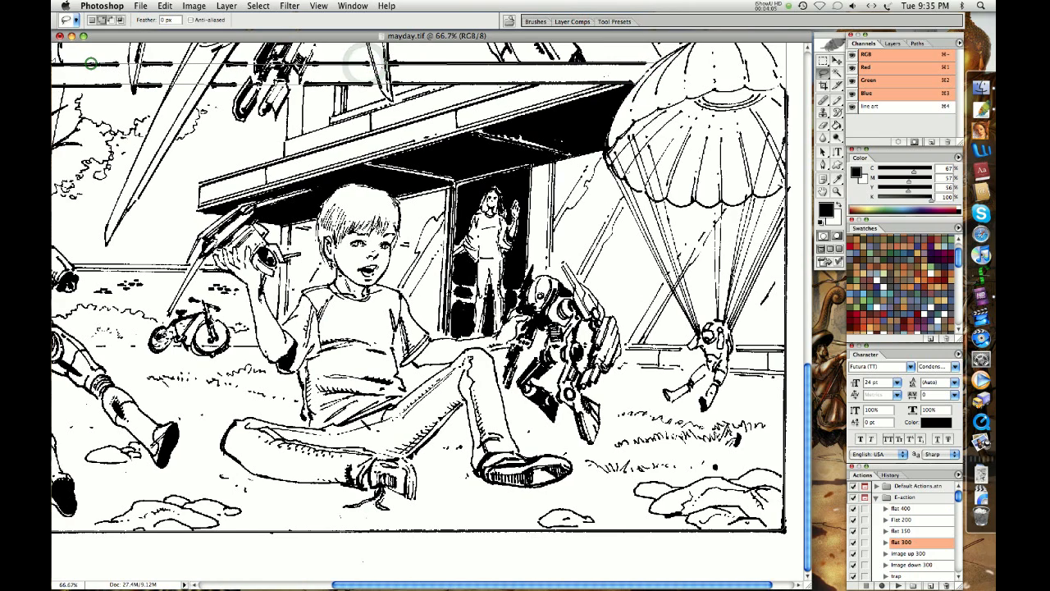
scroll(54, 63, "left", 2)
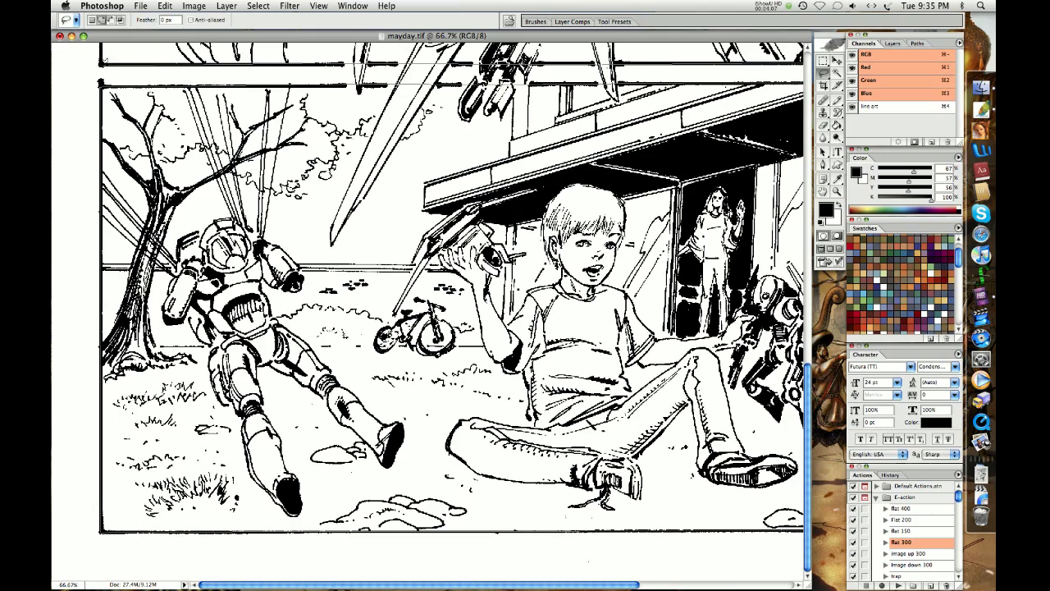
scroll(100, 64, "up", 5)
scroll(99, 63, "up", 3)
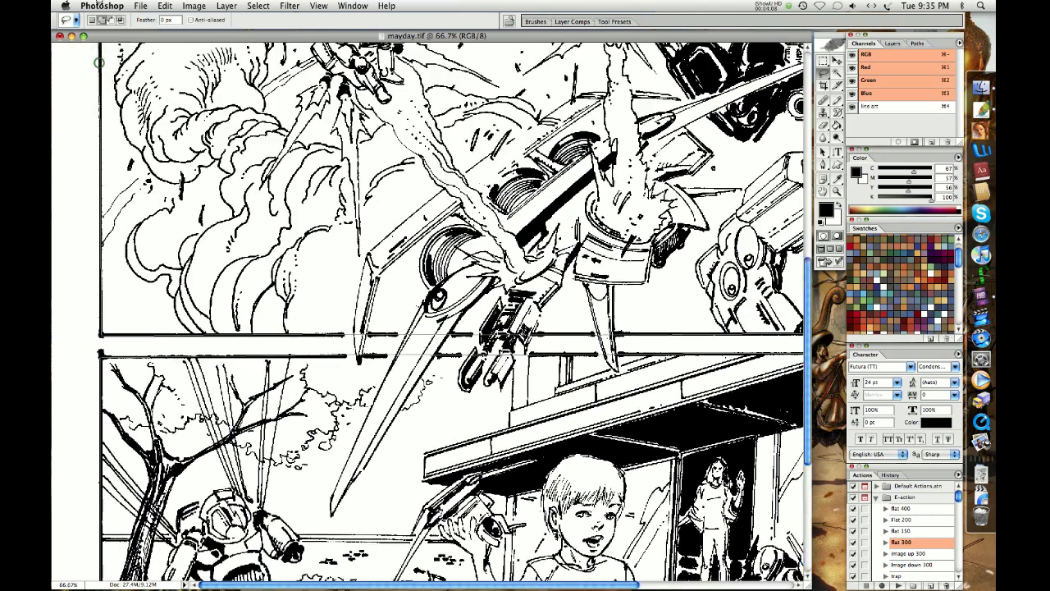
scroll(100, 63, "up", 2)
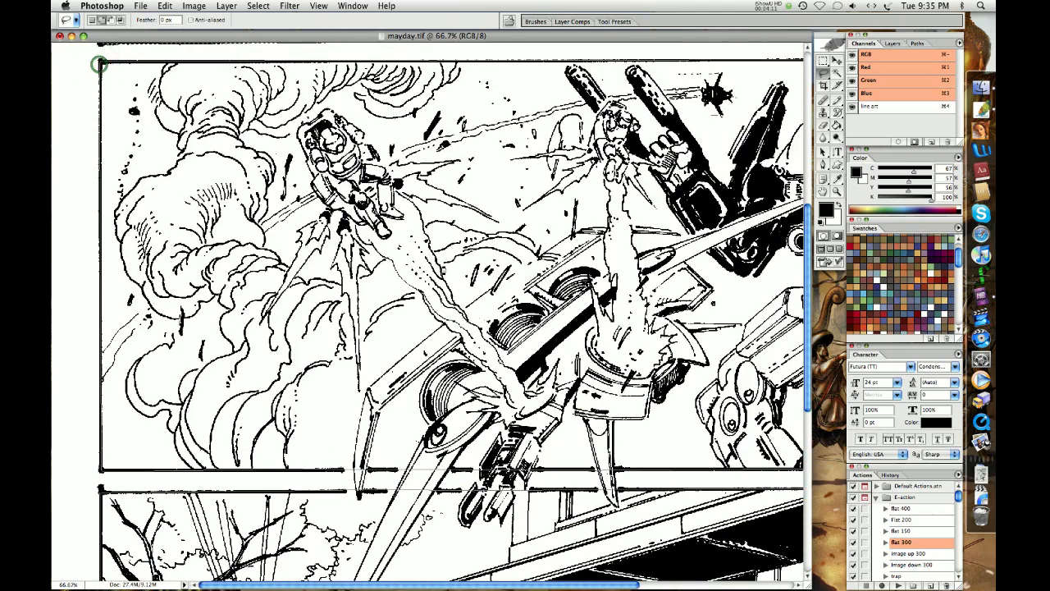
Step: Add the narrow spike and the long blade that cross the gutter below the middle panel to the selection
left_click_drag(341, 550, 405, 394)
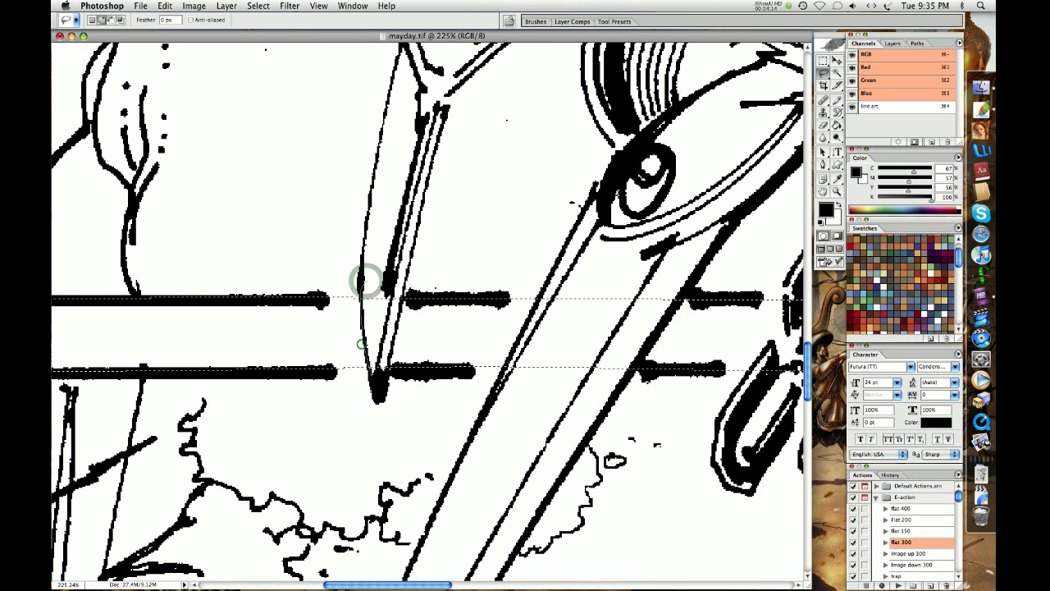
left_click(361, 344)
left_click(369, 380)
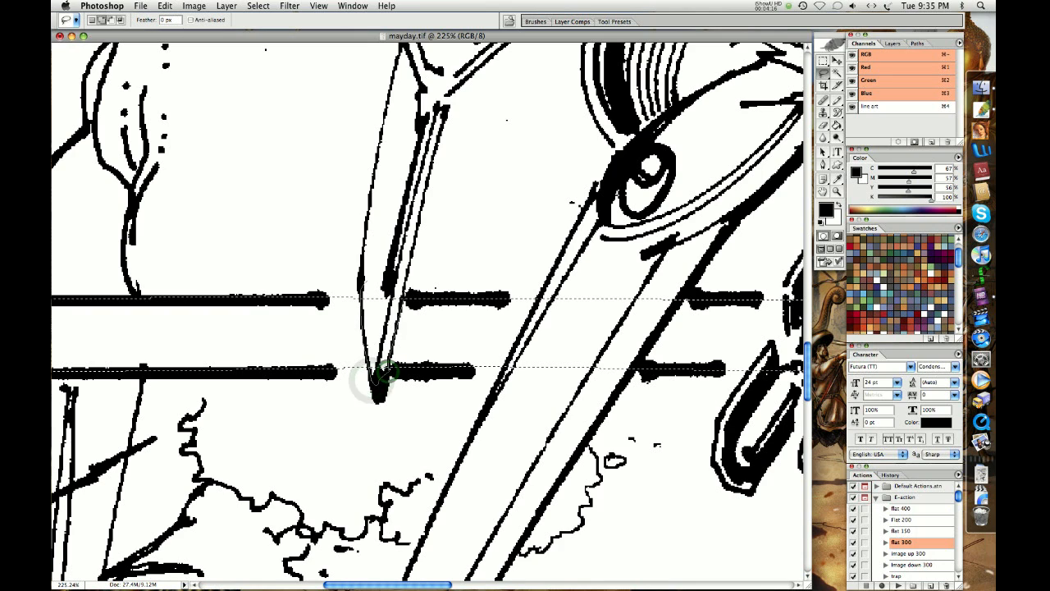
left_click(406, 299)
left_click(541, 286)
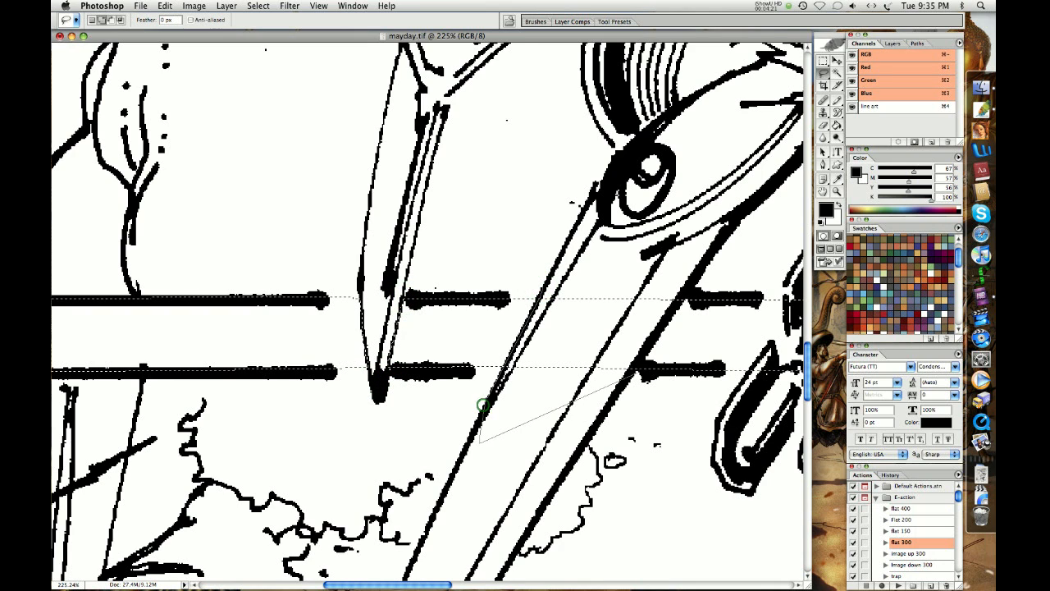
left_click(629, 368)
left_click(679, 294)
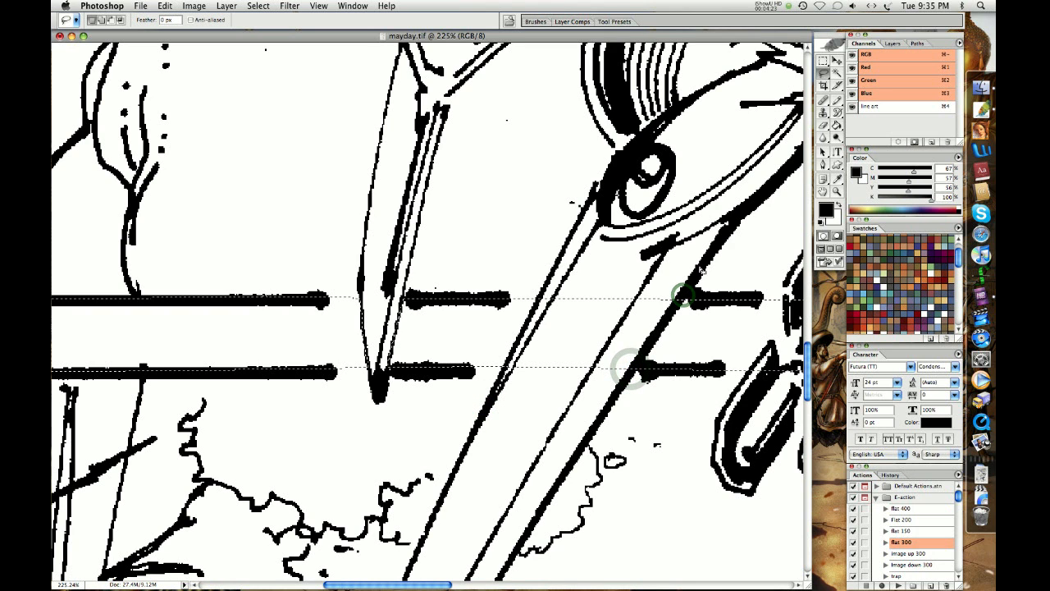
Step: Add the ship's dark mechanical prongs that overlap the gutter between the middle and bottom panels to the selection
key("ctrl+minus")
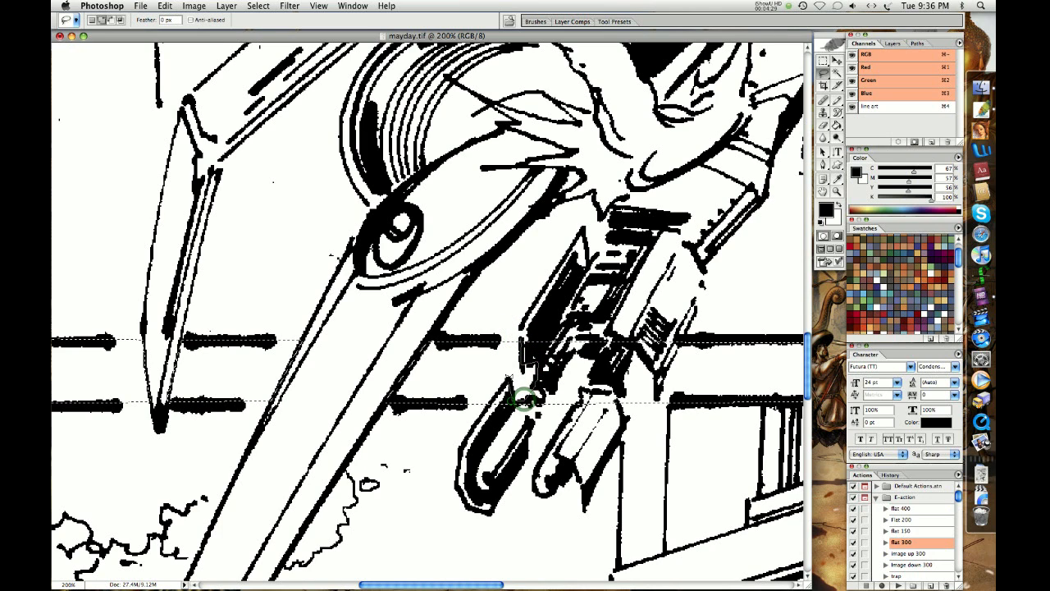
left_click(502, 377)
left_click(475, 422)
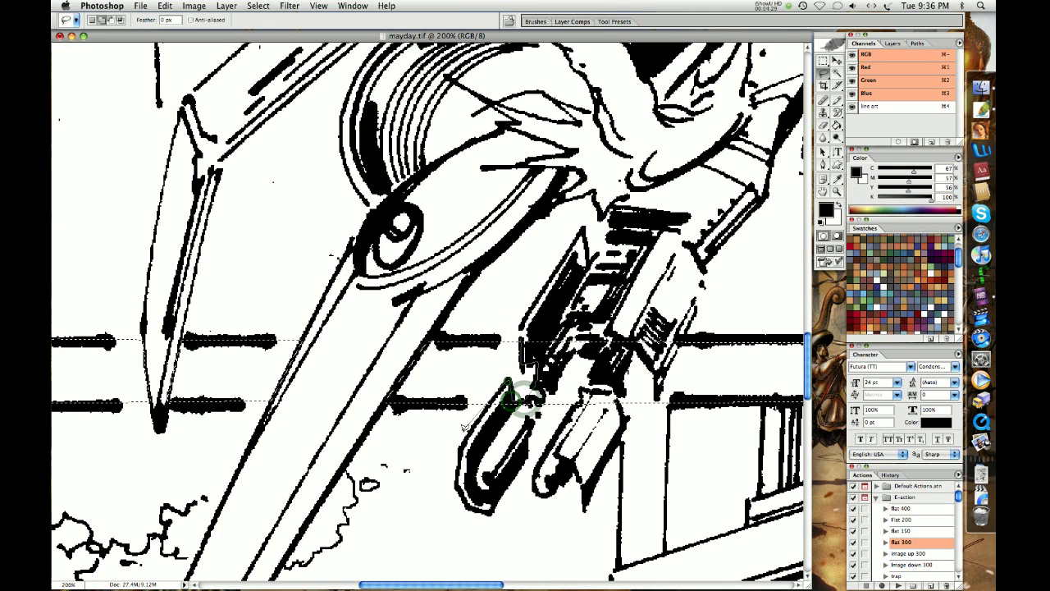
left_click(607, 427)
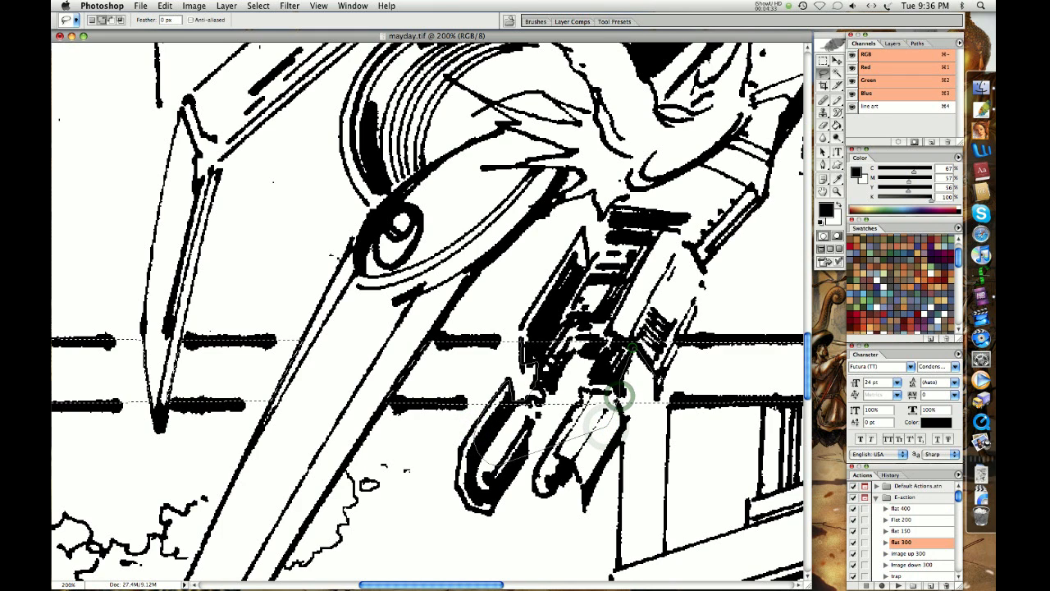
left_click(633, 347)
left_click(654, 377)
key("Escape")
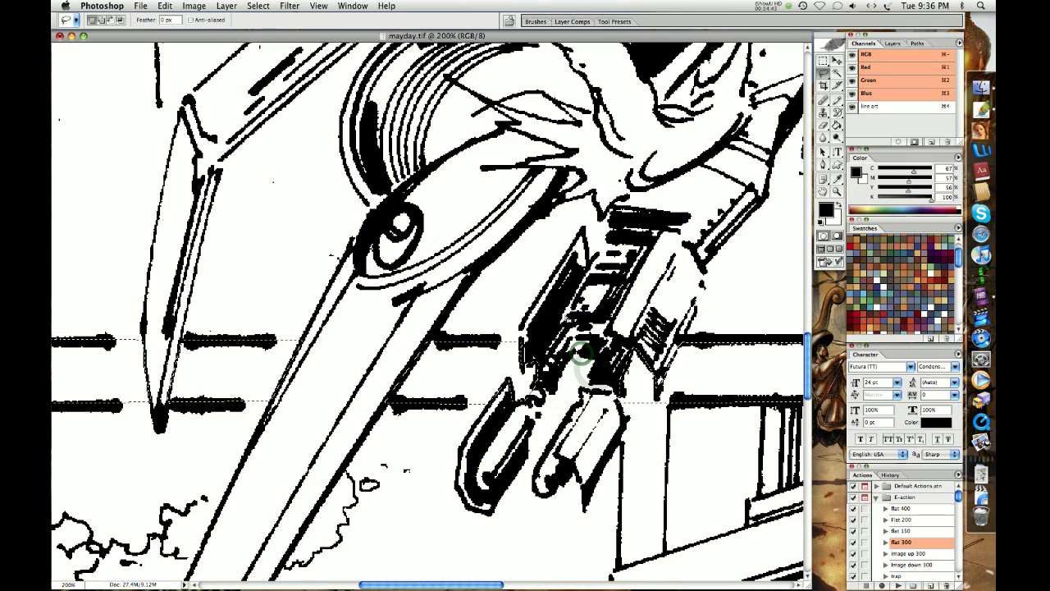
Step: Add the spike below the burning engine, where it crosses the gutter, to the selection
key("super+minus")
key("super+minus")
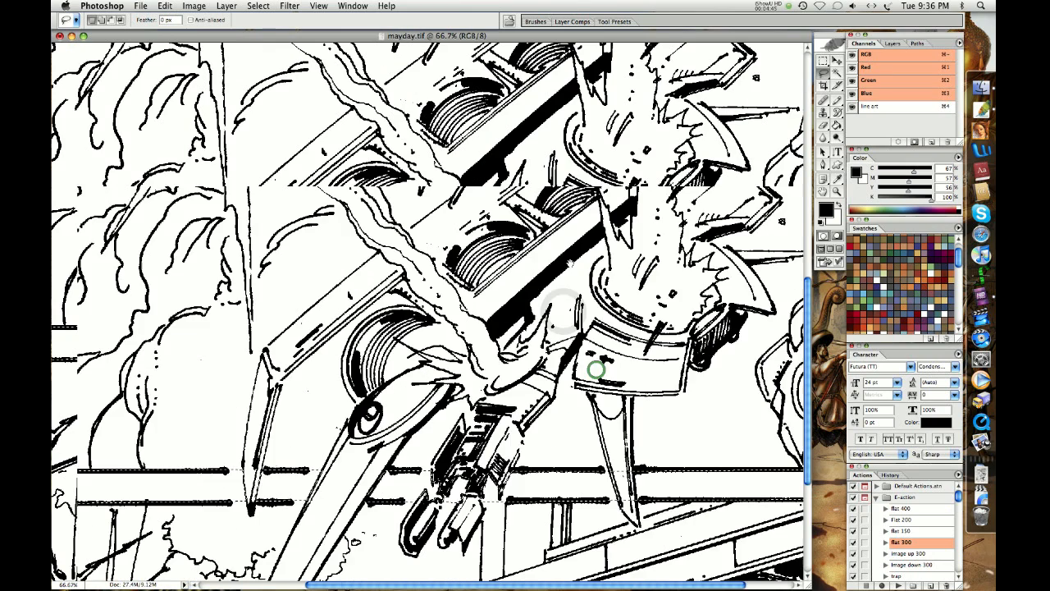
key("super+minus")
left_click(465, 236, "super")
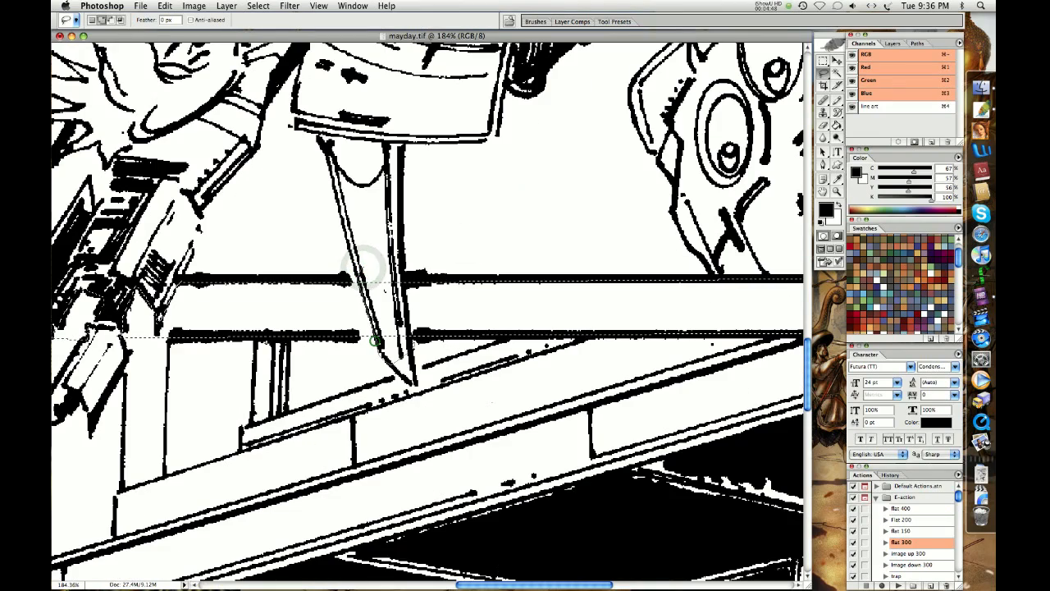
key("super+minus")
key("super+minus")
key("super+minus")
key("super+minus")
scroll(462, 320, "up", 3)
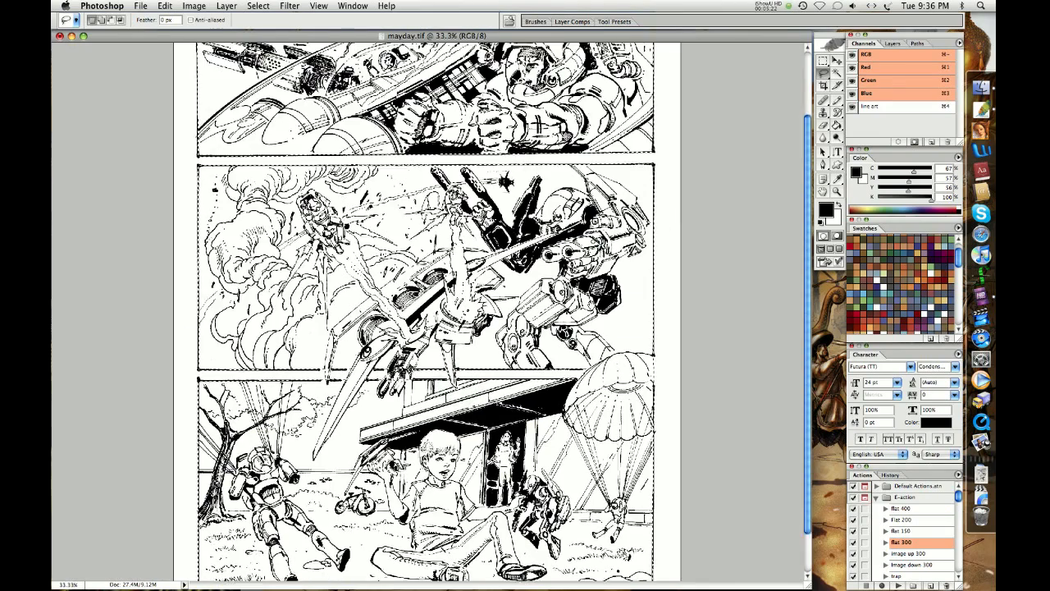
Step: Fill the selected panels with a grey-blue of C 47, M 28, Y 9, K 0 and clear the selection
left_click_drag(905, 167, 907, 176)
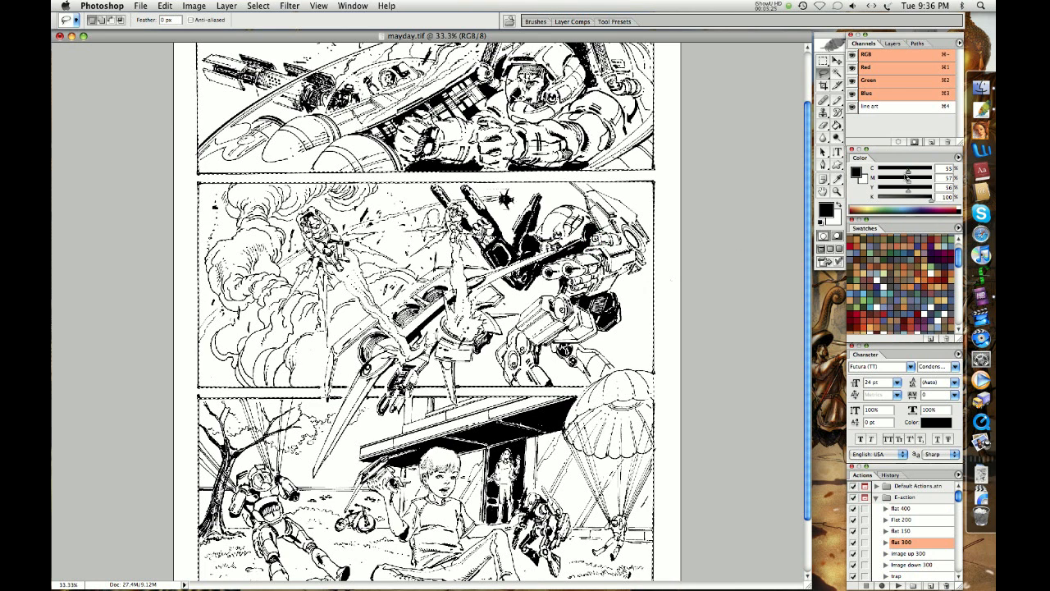
left_click(883, 188)
left_click(879, 198)
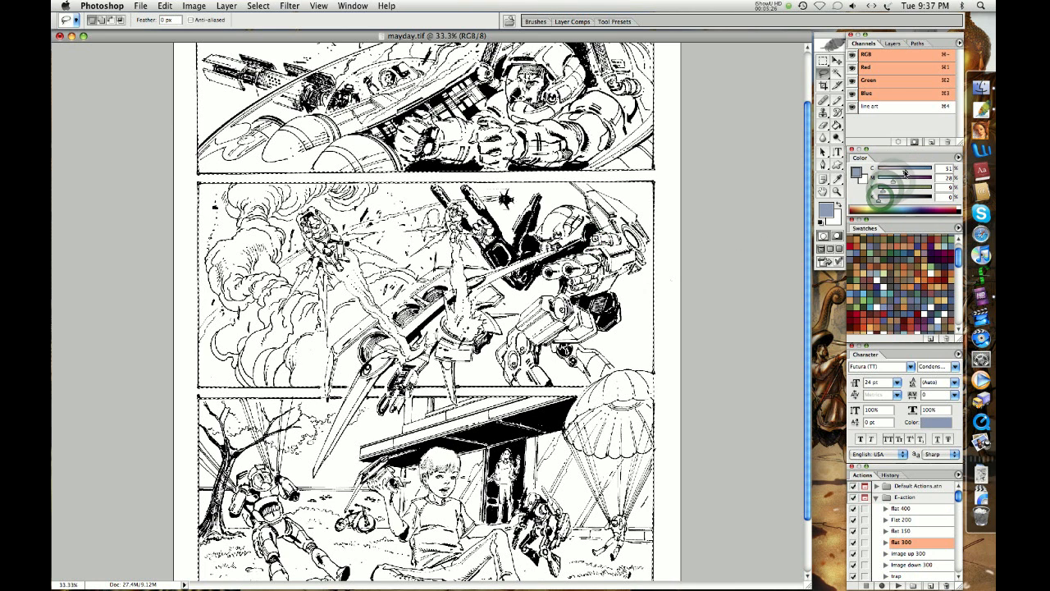
key("F2")
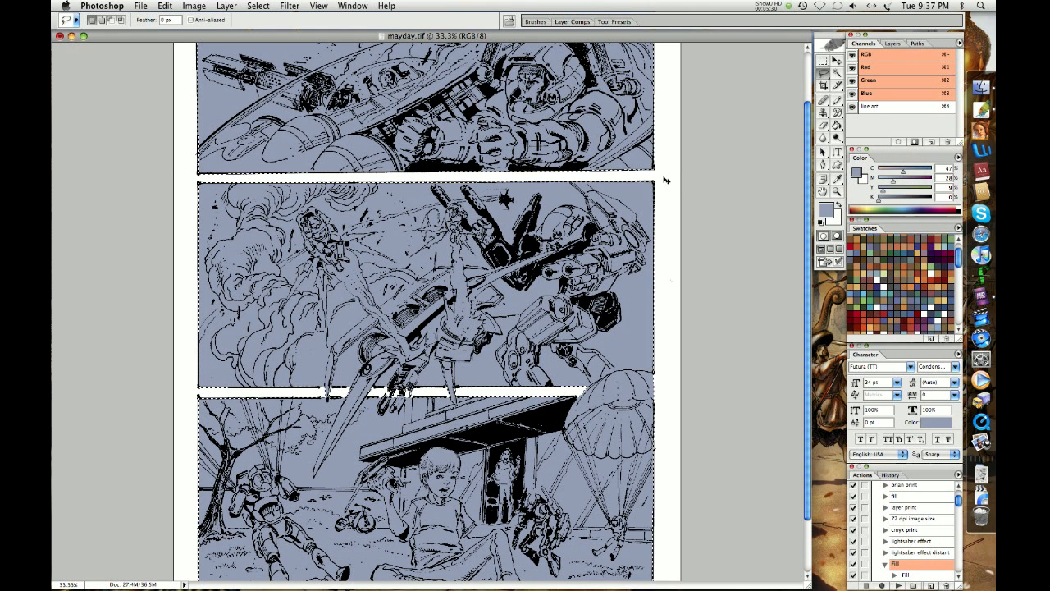
key("super+d")
scroll(496, 394, "up", 3)
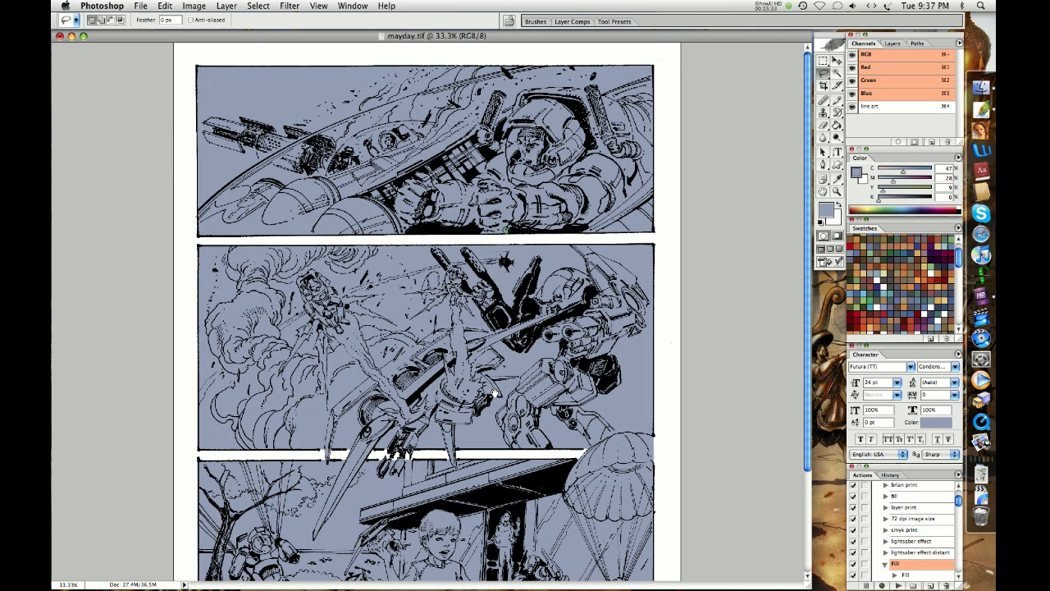
Step: Try filling the selected panels with a near-black made by raising K, undo that fill and clear the selection
left_click(922, 199)
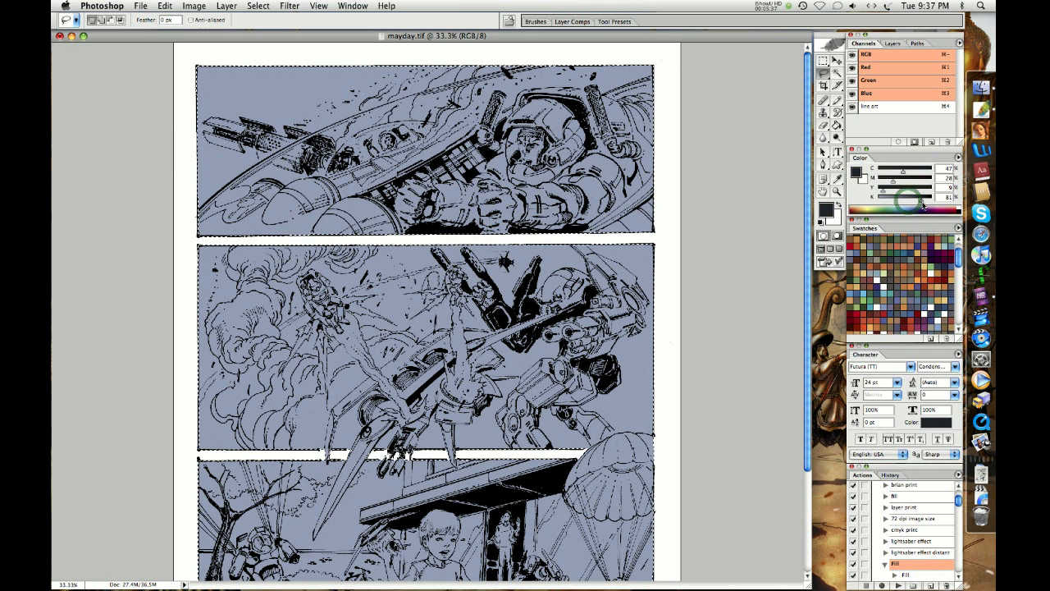
key("F5")
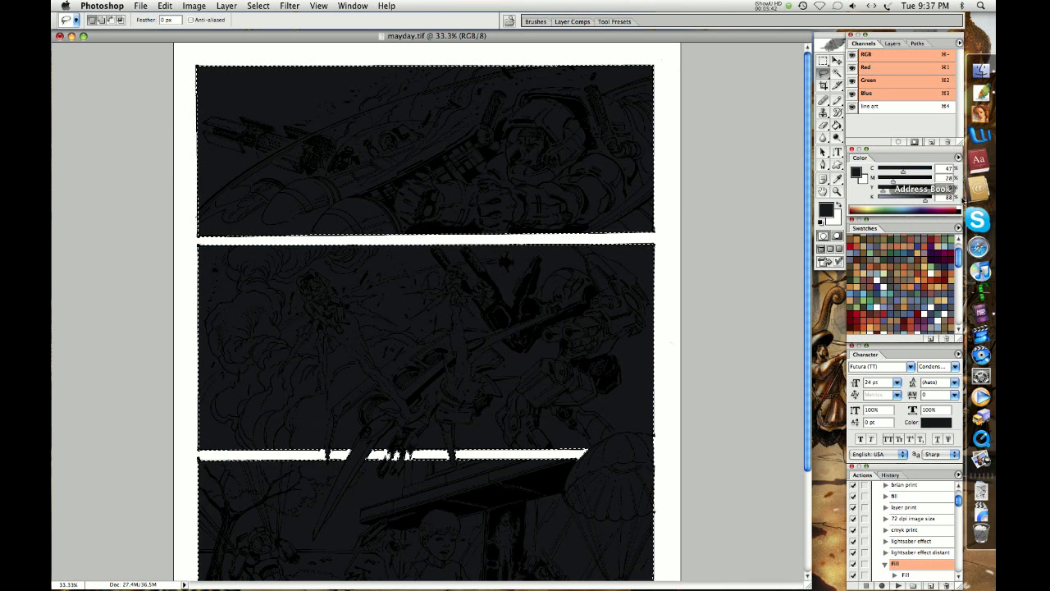
left_click_drag(885, 201, 785, 216)
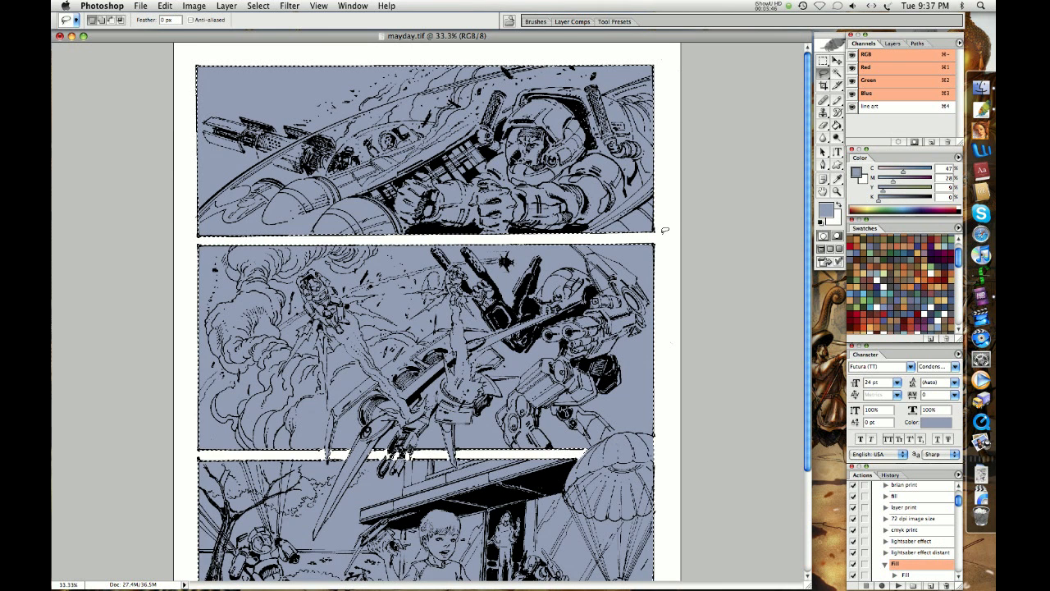
key("super+d")
Step: Fill the top panel with a light sky blue of C 41, M 12, Y 4, K 0 using the Paint Bucket
left_click(900, 172)
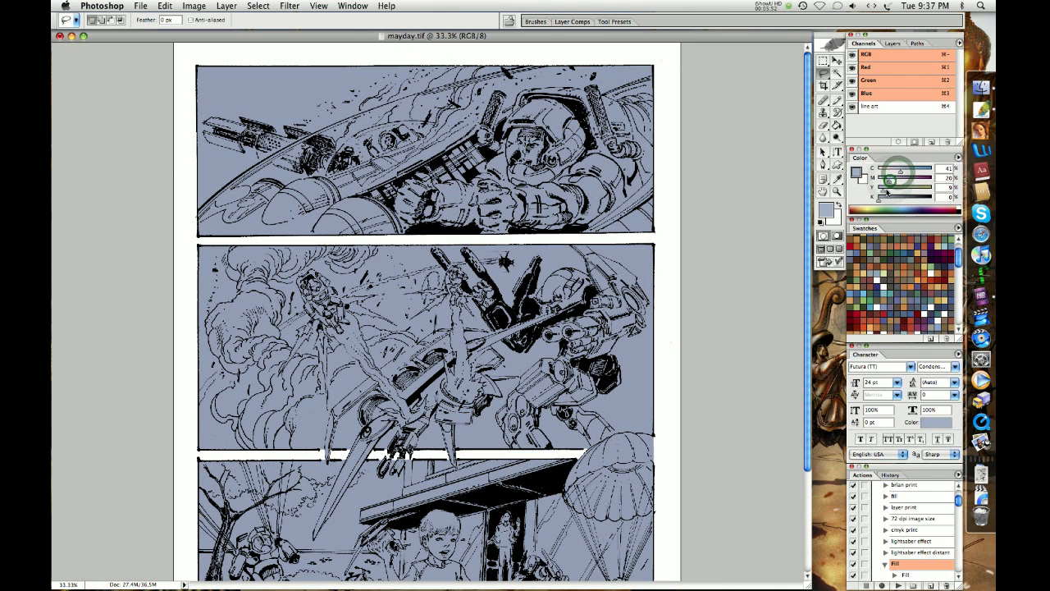
left_click(890, 181)
left_click(882, 191)
left_click(878, 199)
left_click(881, 191)
left_click(883, 177)
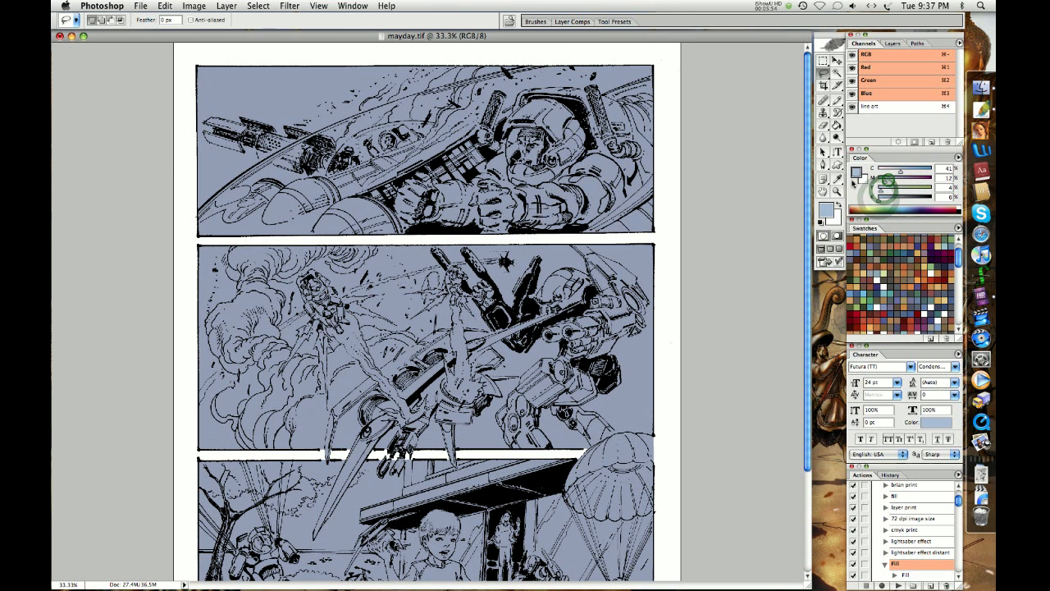
key("g")
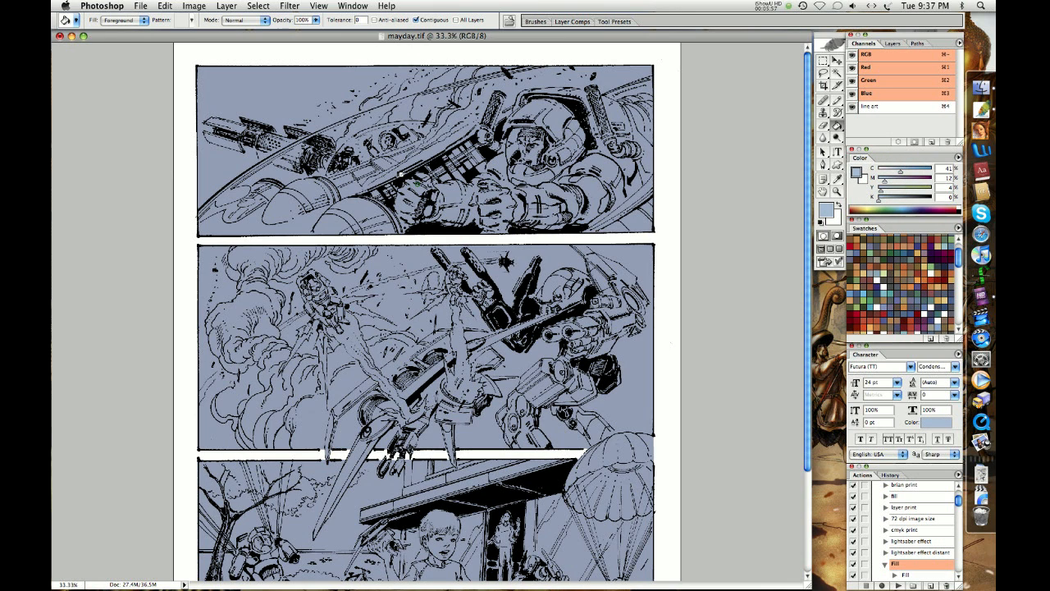
left_click(417, 184)
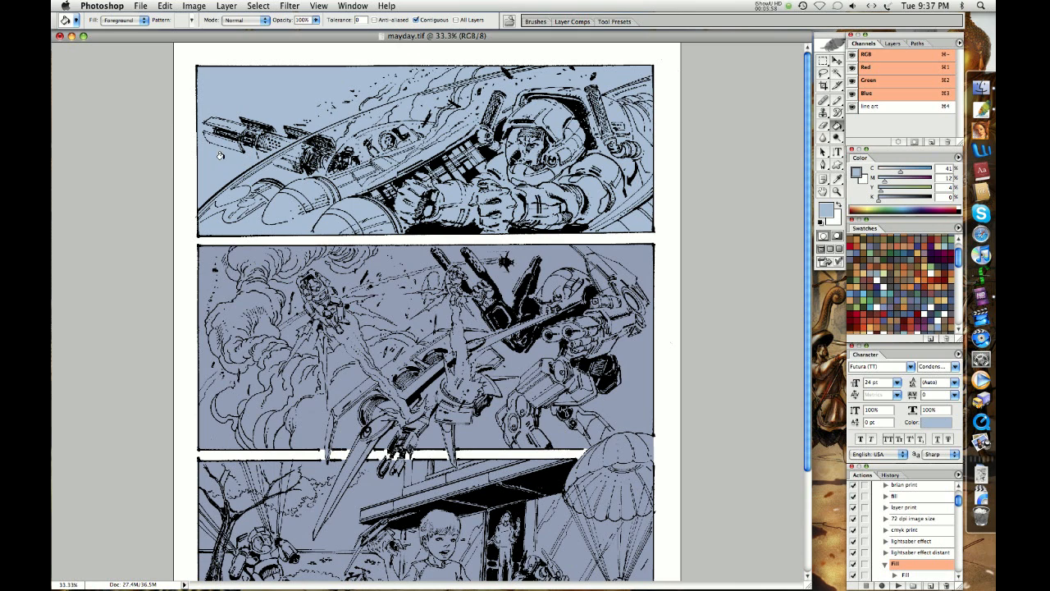
Step: Select the top panel's light blue area with the Magic Wand at tolerance 0
key("l")
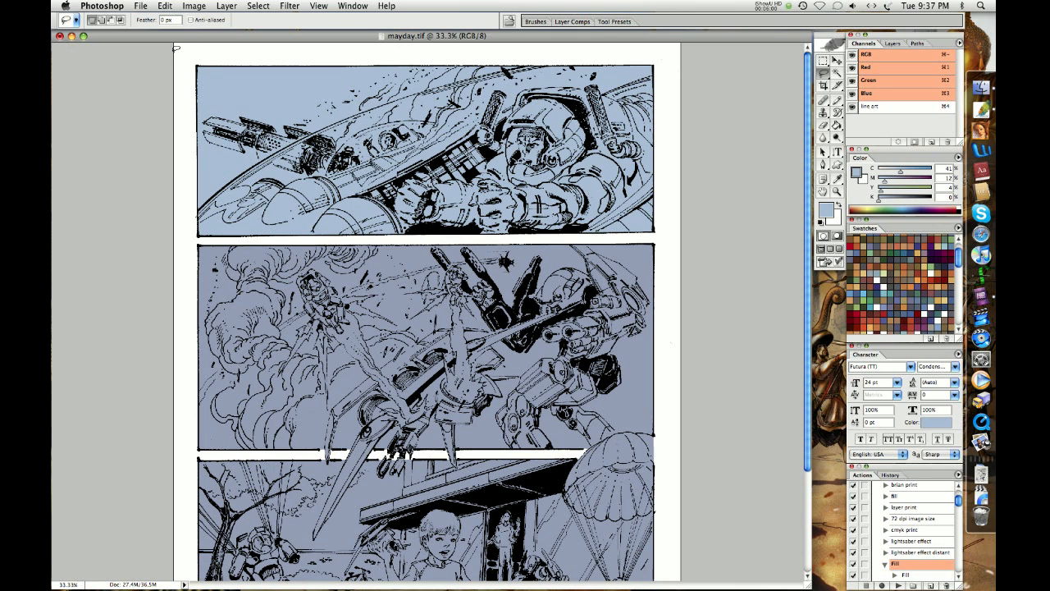
key("w")
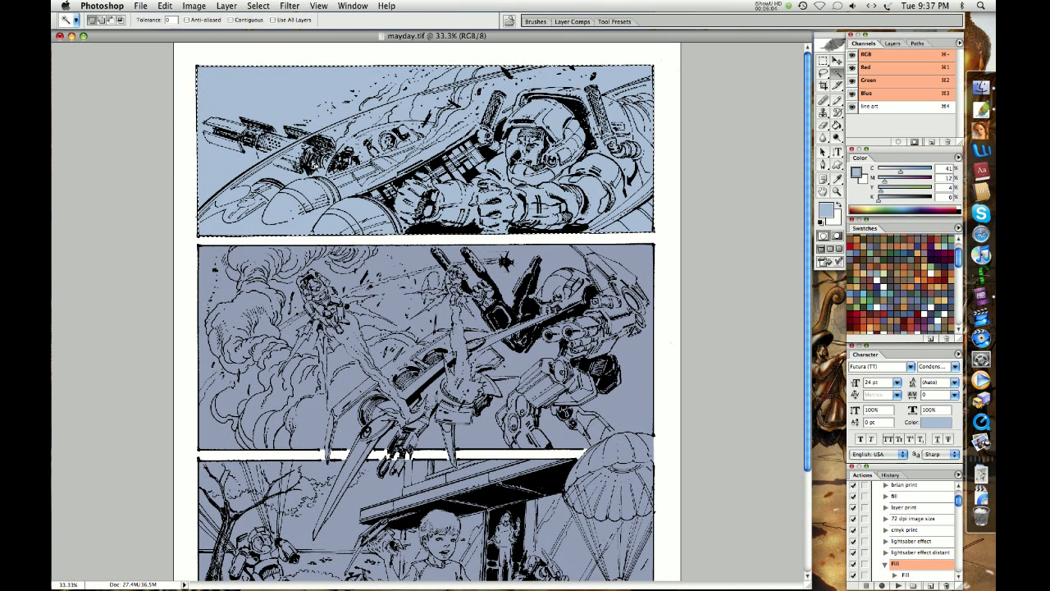
left_click(313, 158, "super")
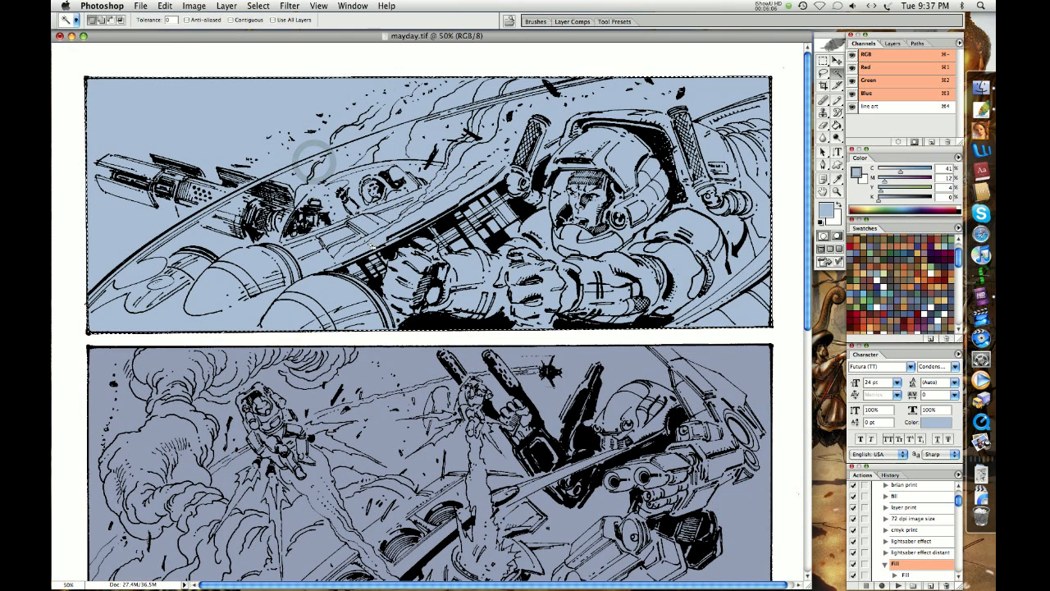
key("l")
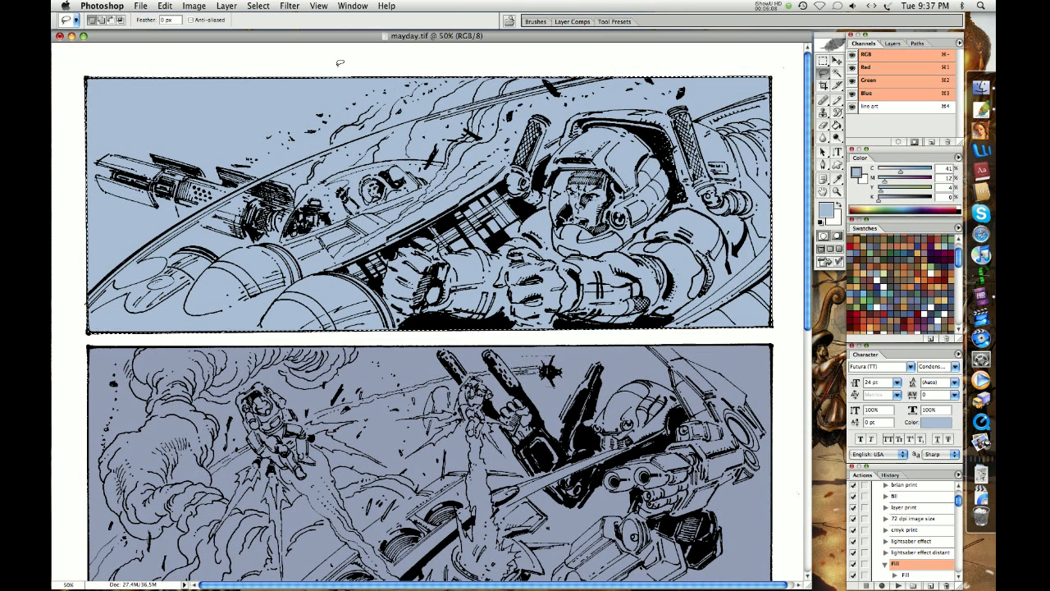
Step: Lasso the front tip of the ship in the top panel, following the canopy's outer edge and closing through the gutter below
left_click(135, 231, "super")
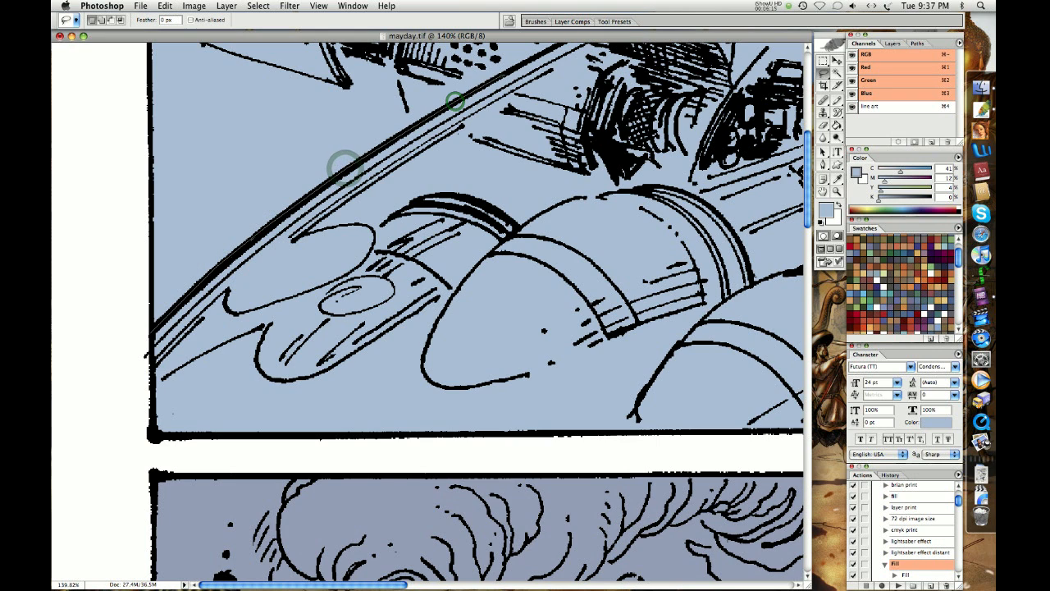
mouse_move(500, 75)
left_mouse_down()
mouse_move(520, 417)
mouse_move(482, 432)
left_mouse_up()
left_click(161, 467, "alt")
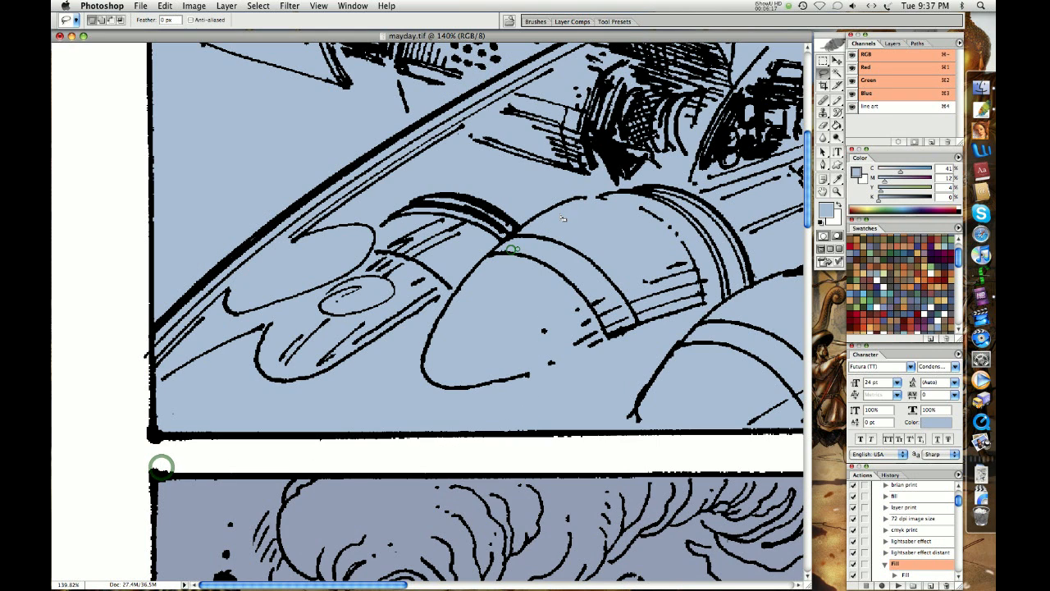
left_click(513, 249, "alt")
key("super+minus")
key("super+minus")
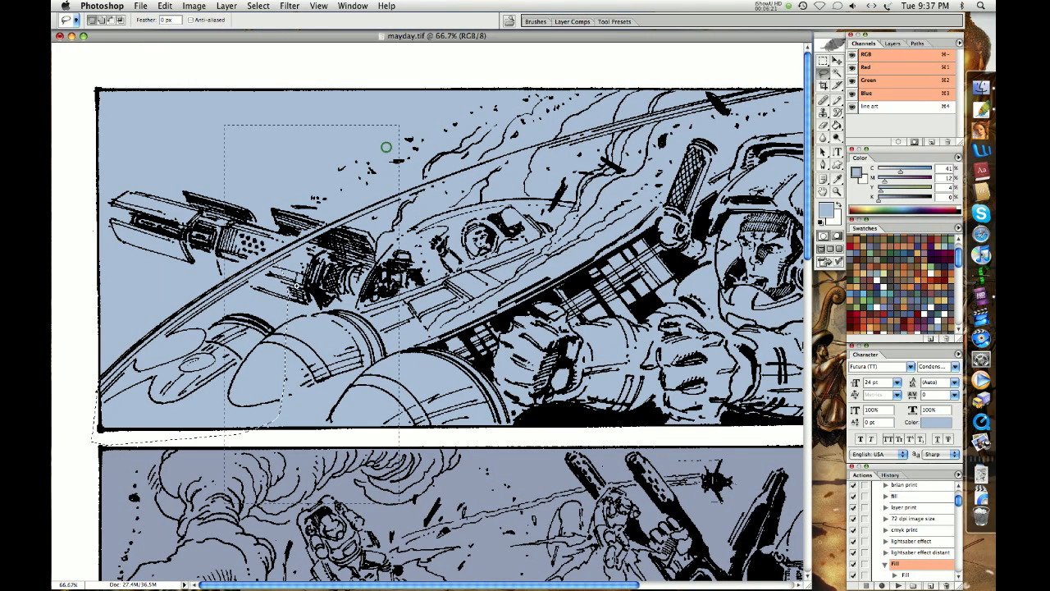
Step: Extend the selection along the canopy's upper edge to cover the engine pods and the middle of the ship
scroll(386, 147, "up", 2)
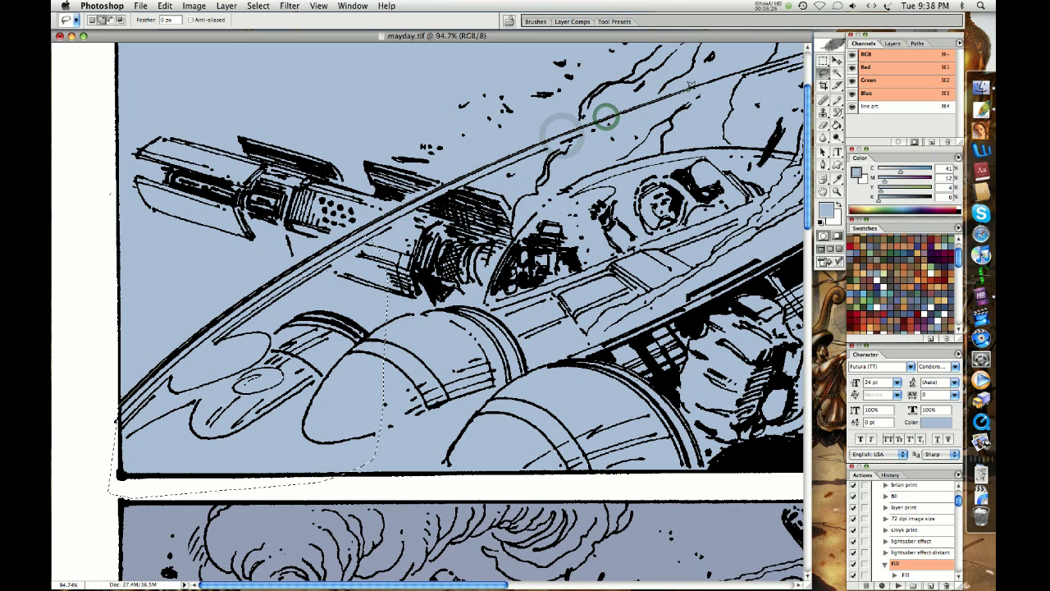
scroll(684, 88, "right", 4)
scroll(685, 89, "up", 1)
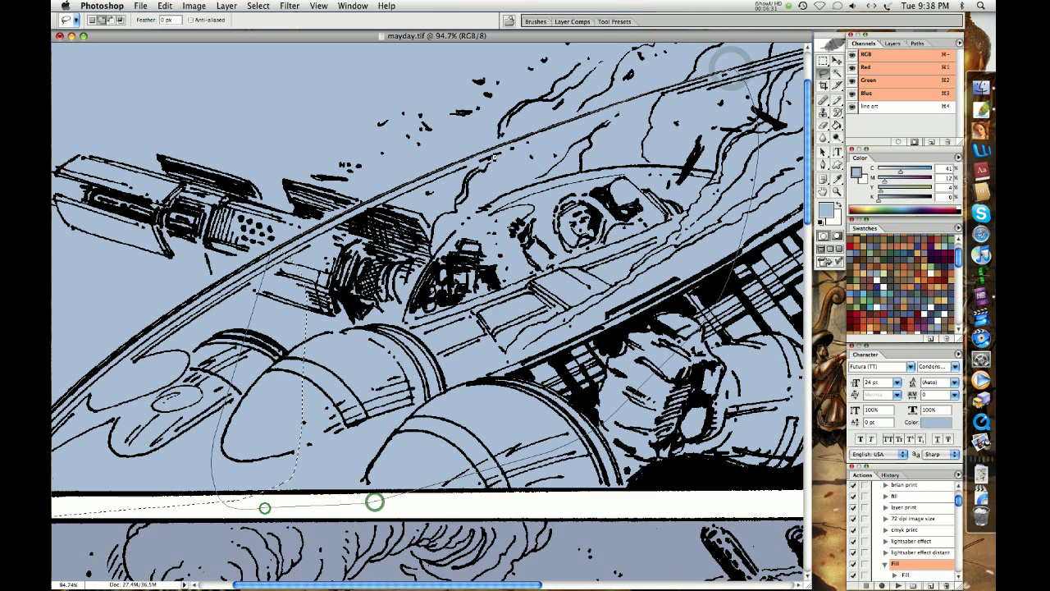
mouse_move(374, 502)
left_mouse_down()
mouse_move(656, 79)
mouse_move(729, 63)
left_mouse_up()
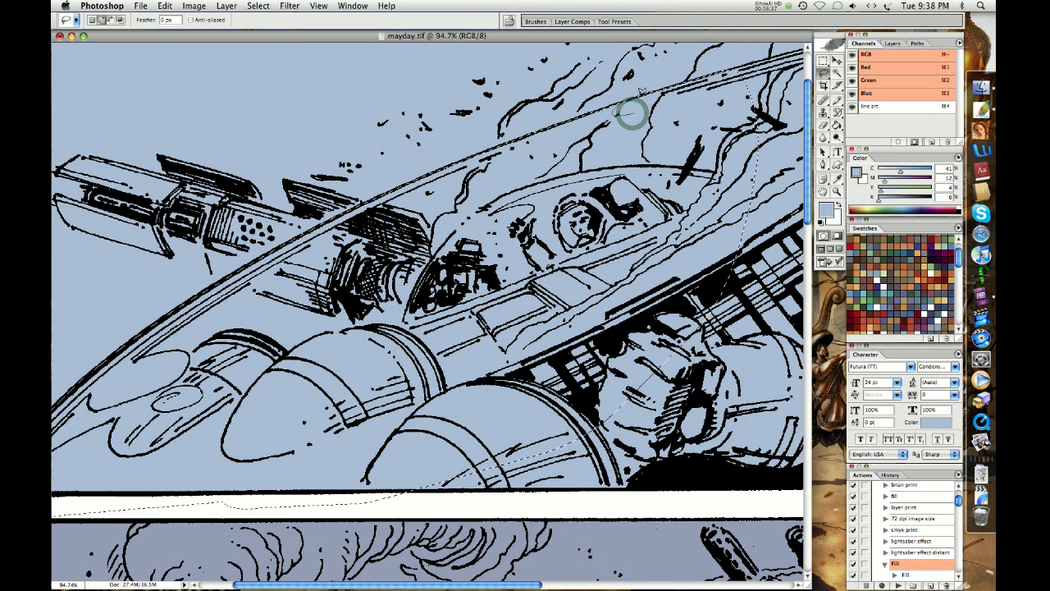
Step: Add the rest of the canopy and the pilot to the selection, up to the top panel's far border
scroll(690, 79, "up", 3)
scroll(690, 80, "right", 5)
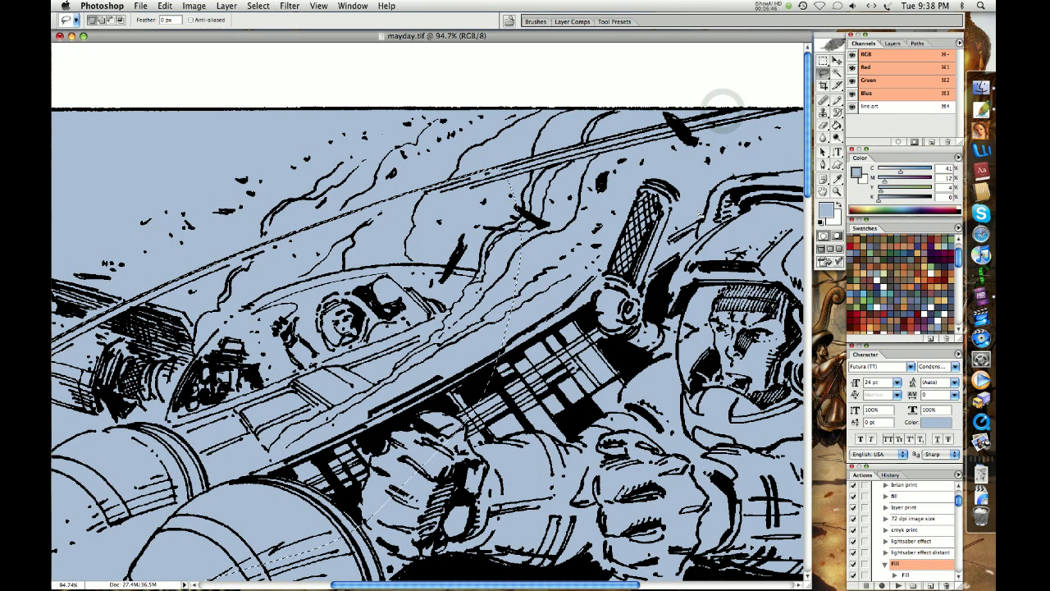
scroll(701, 210, "right", 5)
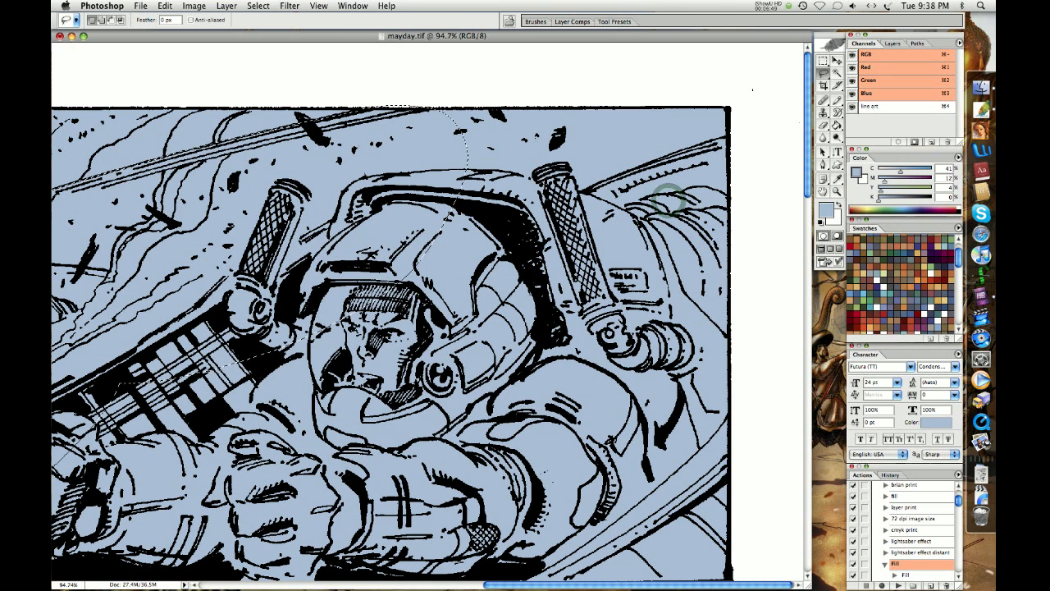
mouse_move(398, 107)
left_mouse_down()
mouse_move(728, 80)
mouse_move(761, 113)
mouse_move(767, 351)
mouse_move(619, 399)
mouse_move(357, 260)
mouse_move(443, 425)
left_mouse_up()
key("super+minus")
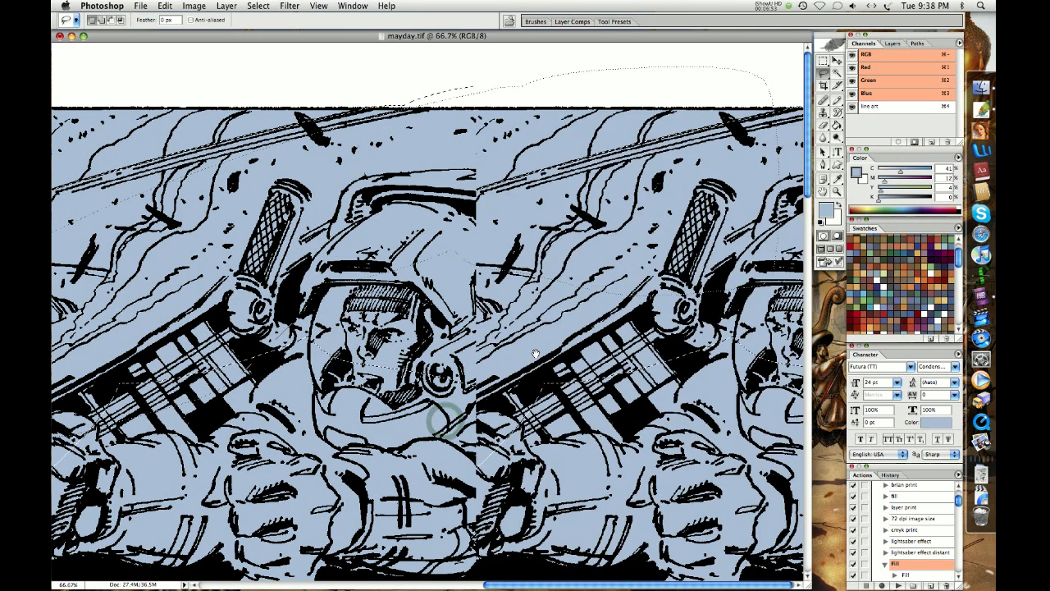
Step: Add the unselected gap beneath the pilot's gloved hand and the nearest engine pod to the selection
mouse_move(759, 268)
left_mouse_down()
mouse_move(773, 419)
mouse_move(347, 440)
mouse_move(277, 433)
mouse_move(287, 443)
mouse_move(301, 347)
mouse_move(573, 332)
left_mouse_up()
key("space")
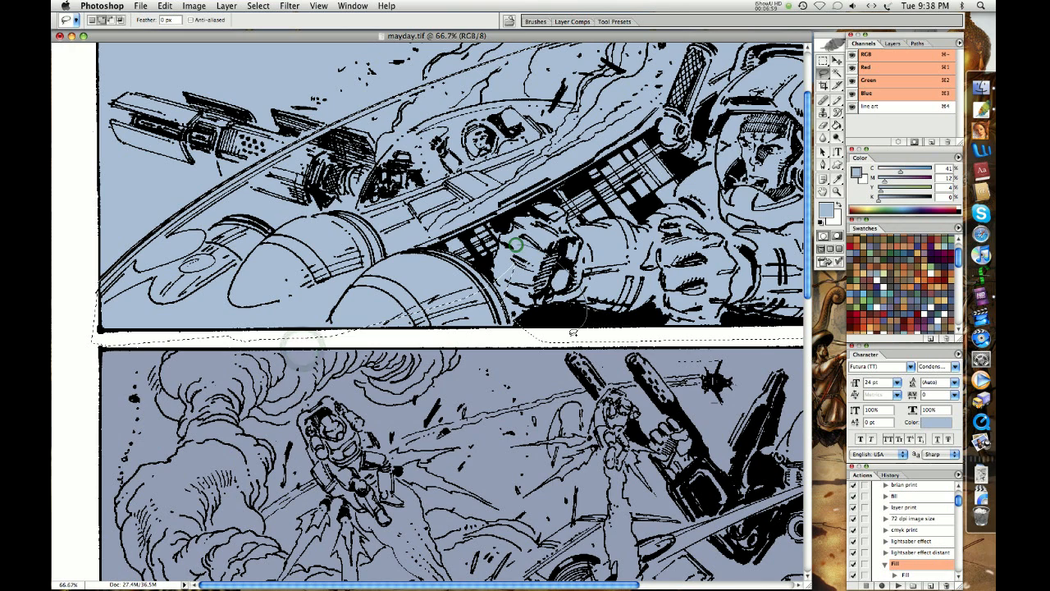
left_click(338, 338)
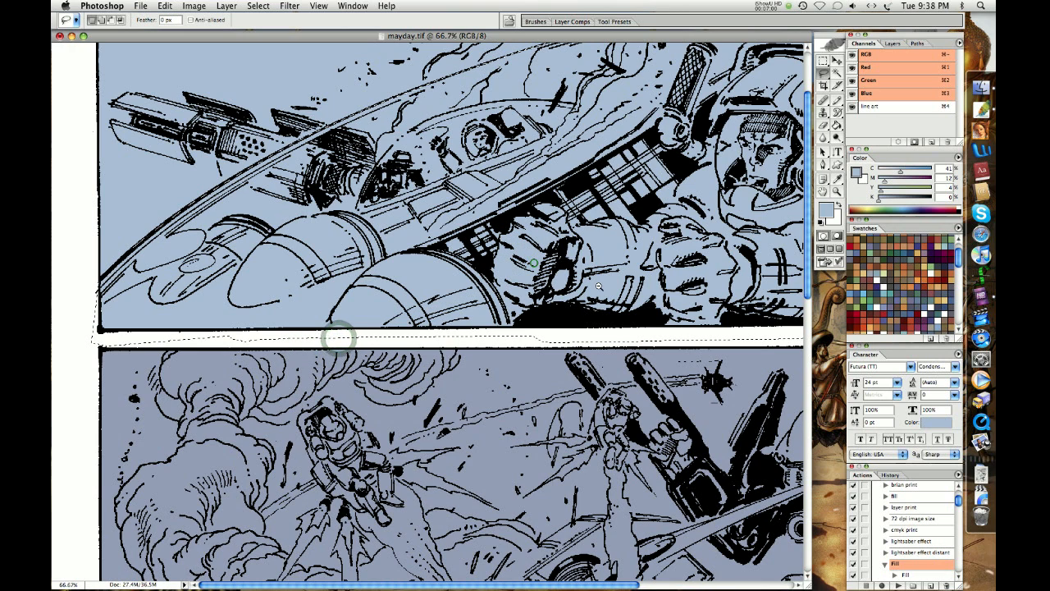
left_click(534, 263, "alt")
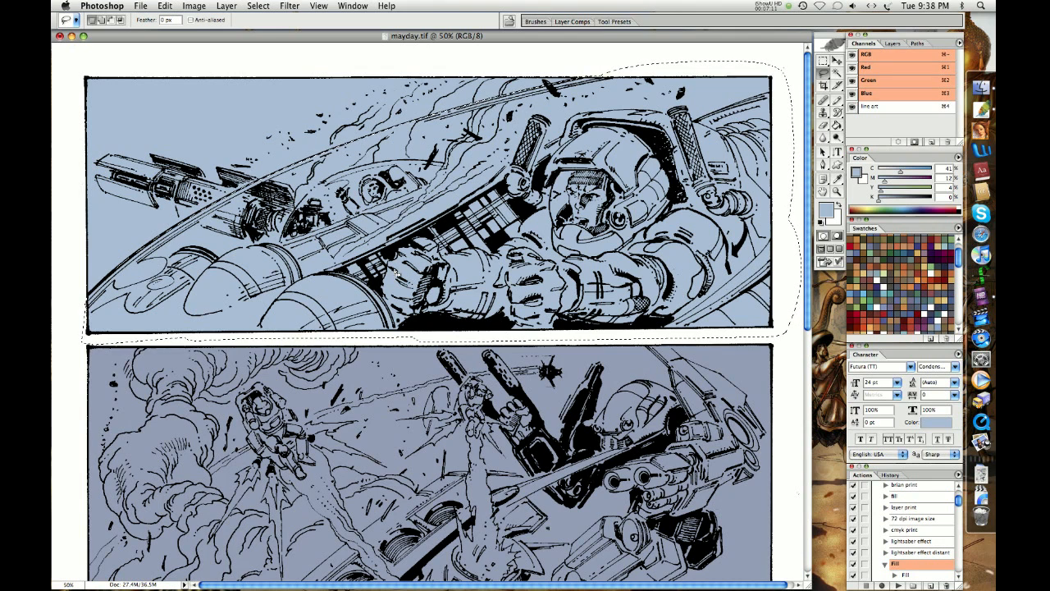
Step: Fill the selected ship and pilot with a darker grey-blue of C 57, M 43, Y 21 and clear the selection
left_click_drag(894, 183, 905, 169)
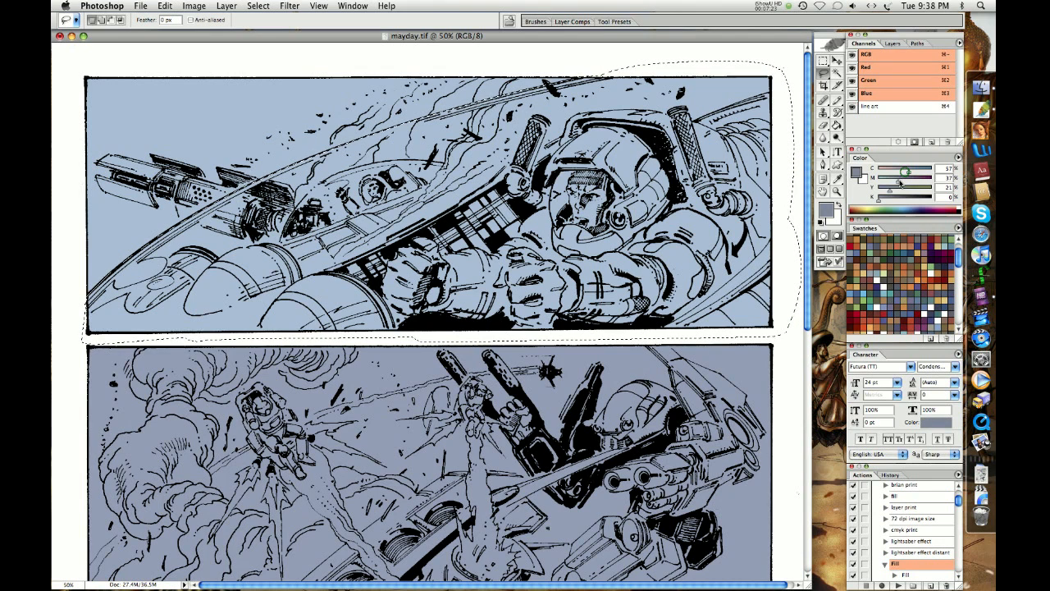
key("g")
left_click(534, 245)
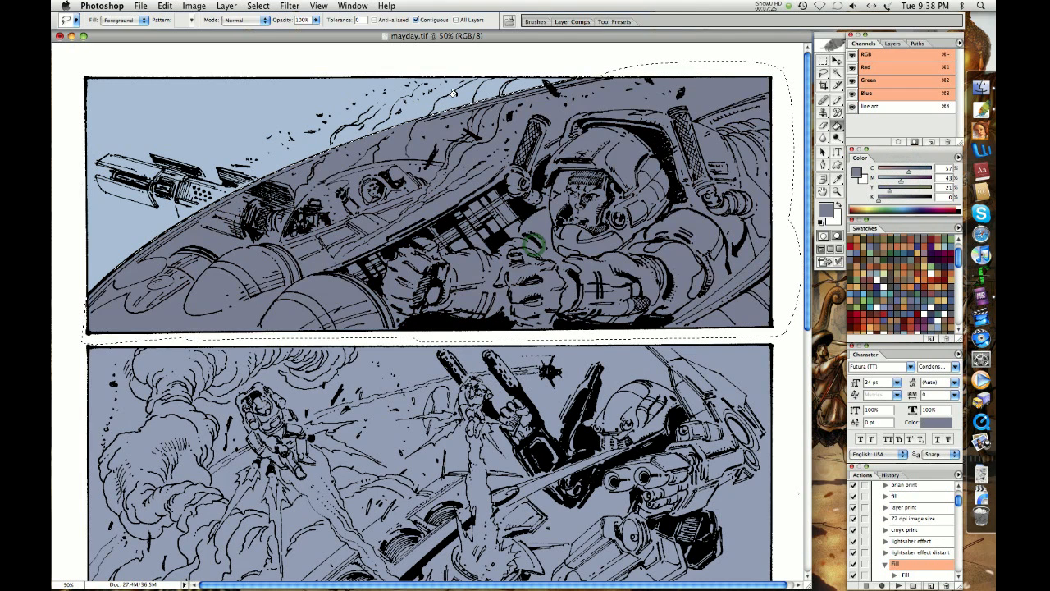
key("l")
key("ctrl+d")
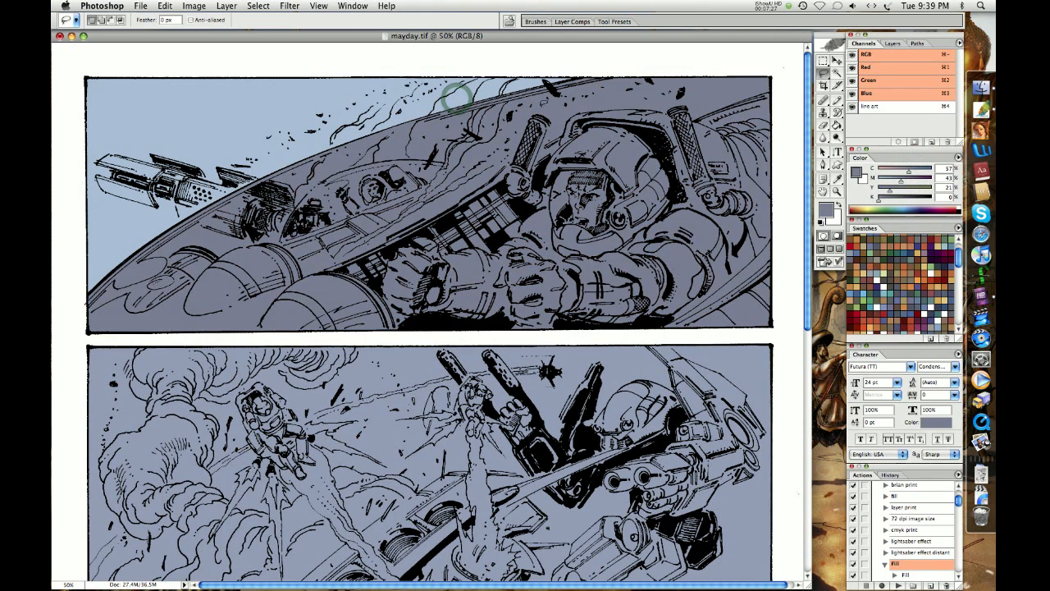
Step: Lasso the nearest engine pod and the rear of the pod behind it, closing the outline through the gutter below
left_click_drag(435, 215, 451, 345)
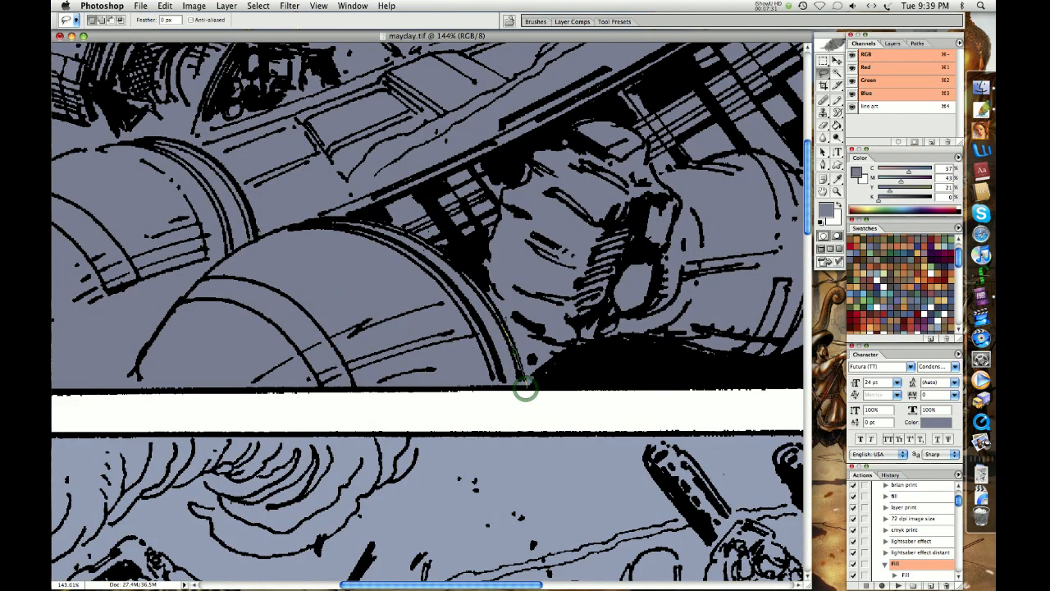
mouse_move(525, 387)
left_mouse_down()
mouse_move(499, 317)
mouse_move(447, 255)
mouse_move(340, 212)
mouse_move(293, 226)
mouse_move(247, 189)
mouse_move(256, 237)
mouse_move(249, 190)
mouse_move(243, 198)
mouse_move(222, 158)
mouse_move(219, 166)
mouse_move(192, 142)
mouse_move(154, 133)
mouse_move(115, 346)
mouse_move(119, 399)
left_mouse_up()
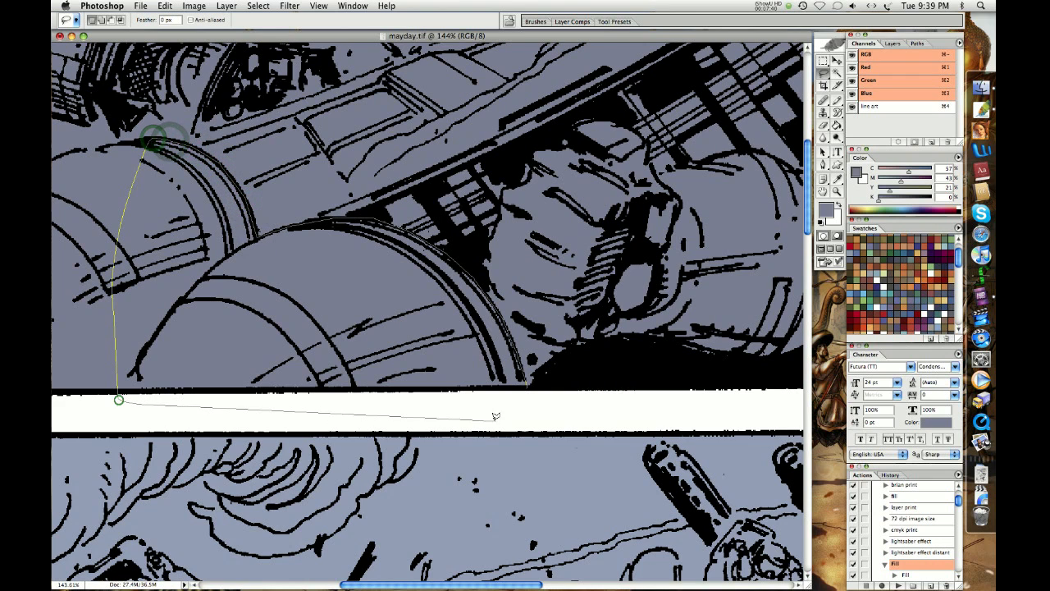
left_click(494, 416)
Step: Add the front of the middle engine pod and the smaller pod beyond it to the selection
scroll(308, 310, "left", 5)
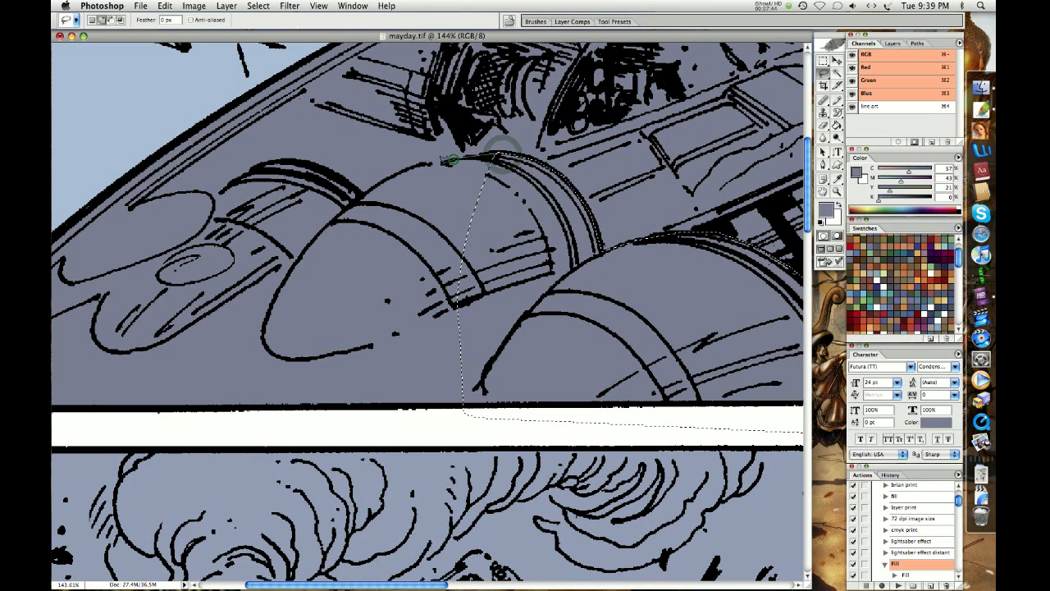
mouse_move(444, 158)
left_mouse_down()
mouse_move(418, 160)
mouse_move(363, 190)
mouse_move(351, 173)
mouse_move(277, 156)
mouse_move(211, 192)
mouse_move(203, 221)
mouse_move(209, 212)
mouse_move(189, 238)
left_mouse_up()
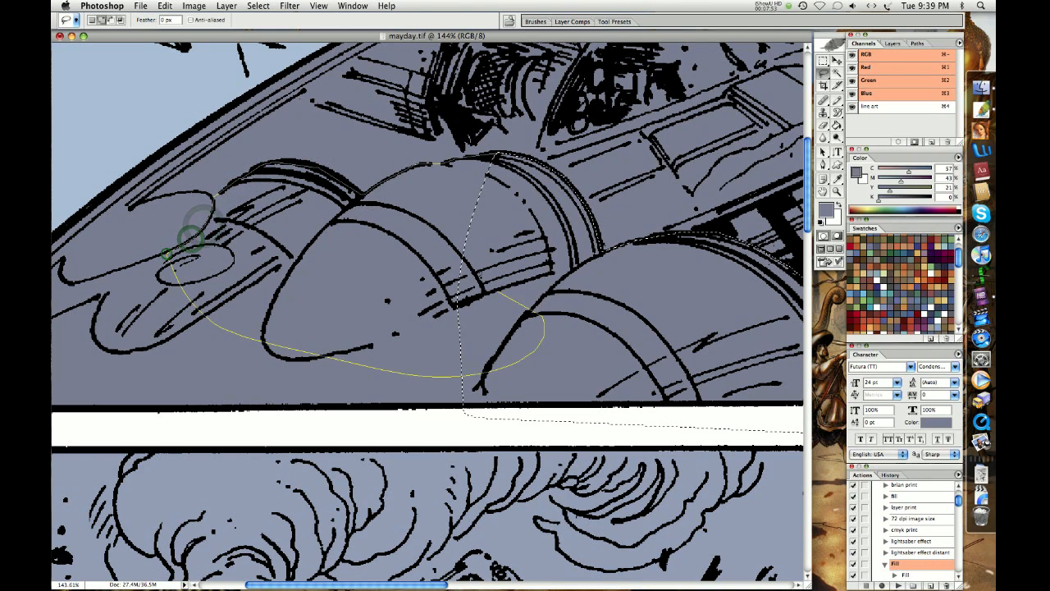
key("Escape")
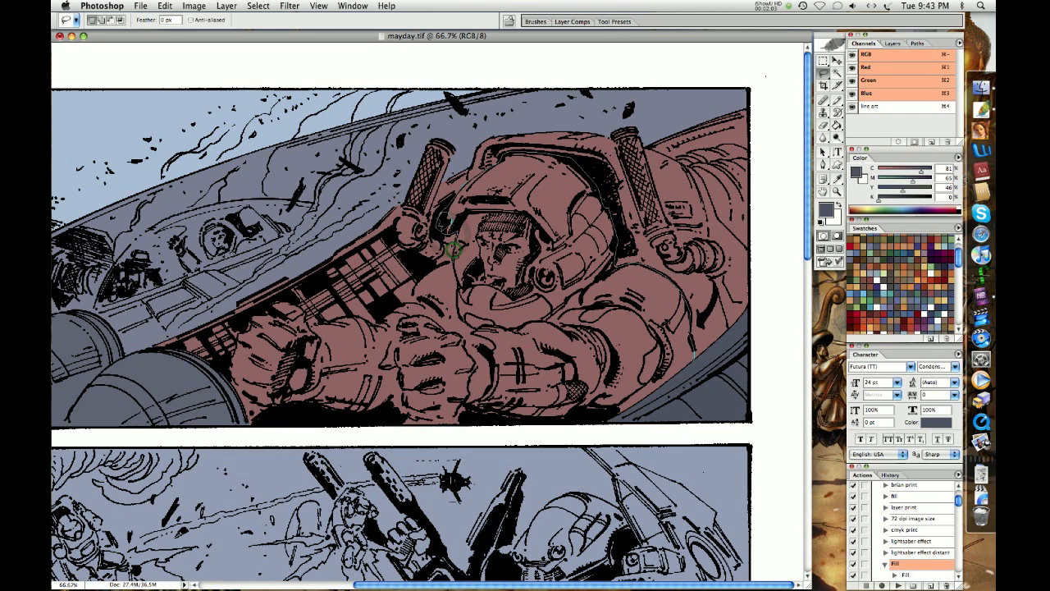
Step: Lasso the pilot's gloves, arms and shoulders in the top panel, closing the outline through the gutter below
left_click_drag(451, 252, 411, 289)
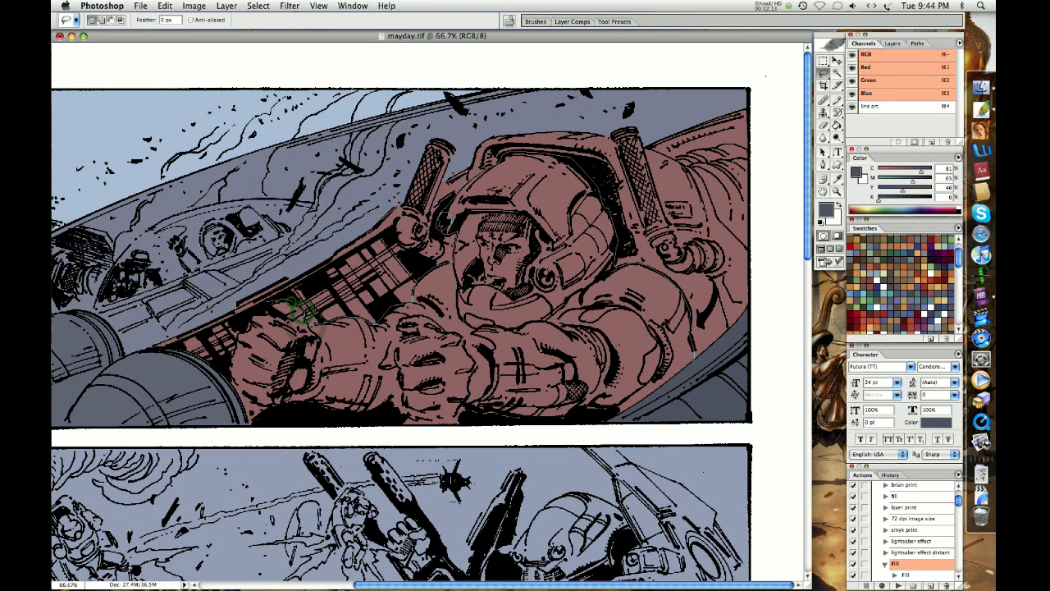
mouse_move(300, 311)
left_mouse_down()
mouse_move(279, 283)
mouse_move(263, 304)
left_mouse_up()
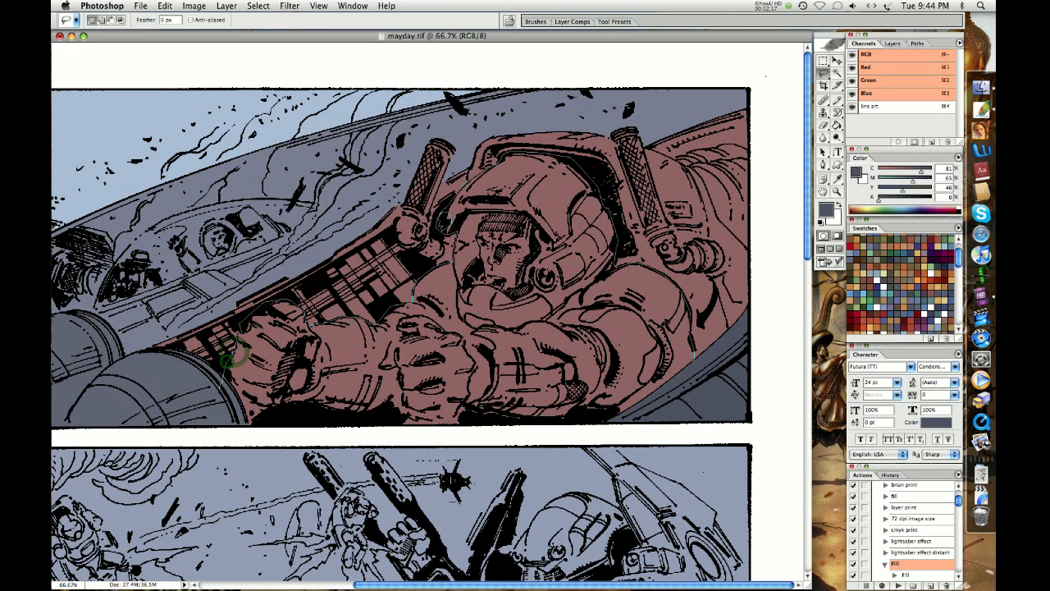
mouse_move(232, 353)
left_mouse_down()
mouse_move(328, 440)
mouse_move(527, 449)
mouse_move(669, 423)
mouse_move(691, 393)
mouse_move(693, 357)
left_mouse_up()
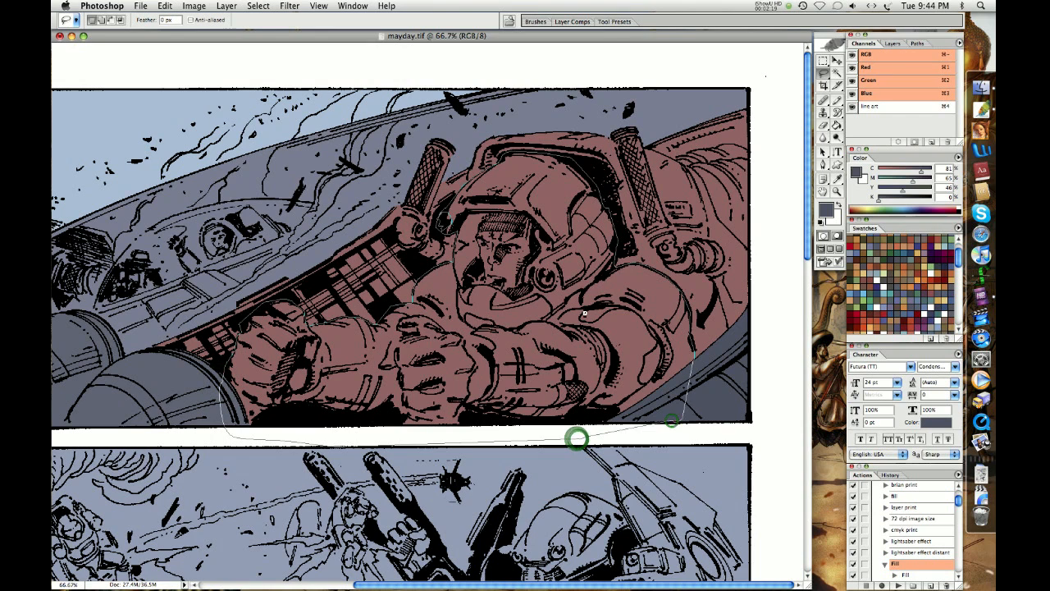
left_click_drag(577, 438, 576, 438)
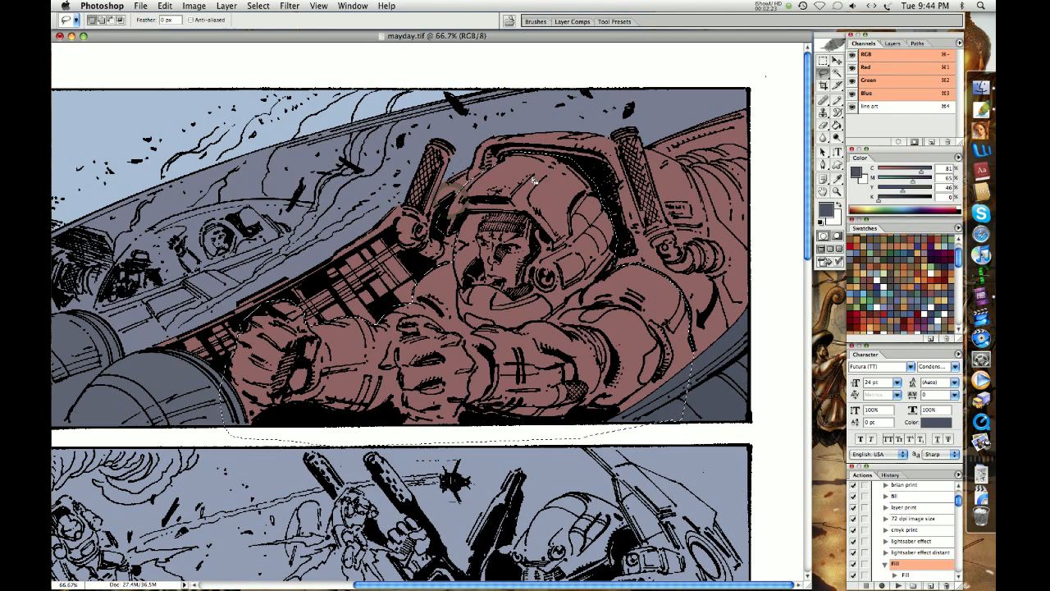
Step: Fill the pilot's suit in the top panel with C 74, M 65, Y 24 and the face area with C 35, M 65, Y 0
left_click_drag(919, 172, 918, 171)
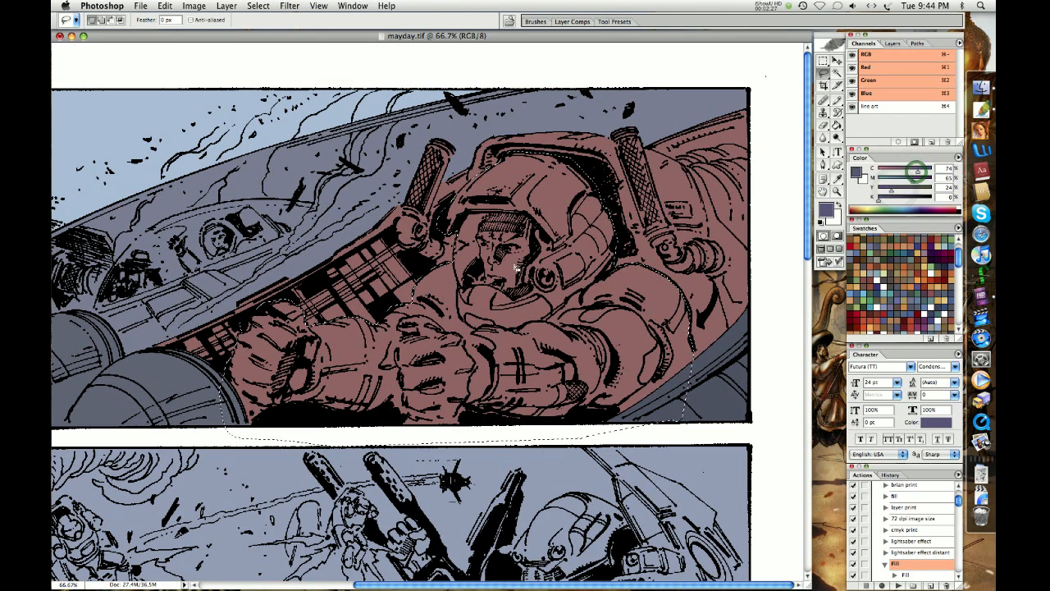
key("g")
left_click(617, 228)
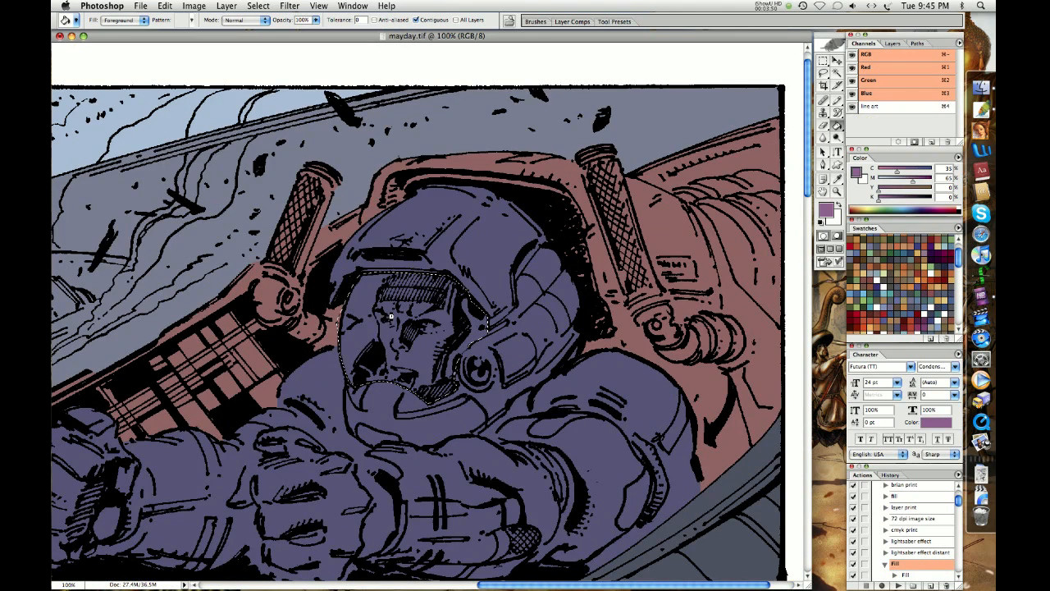
left_click(391, 317)
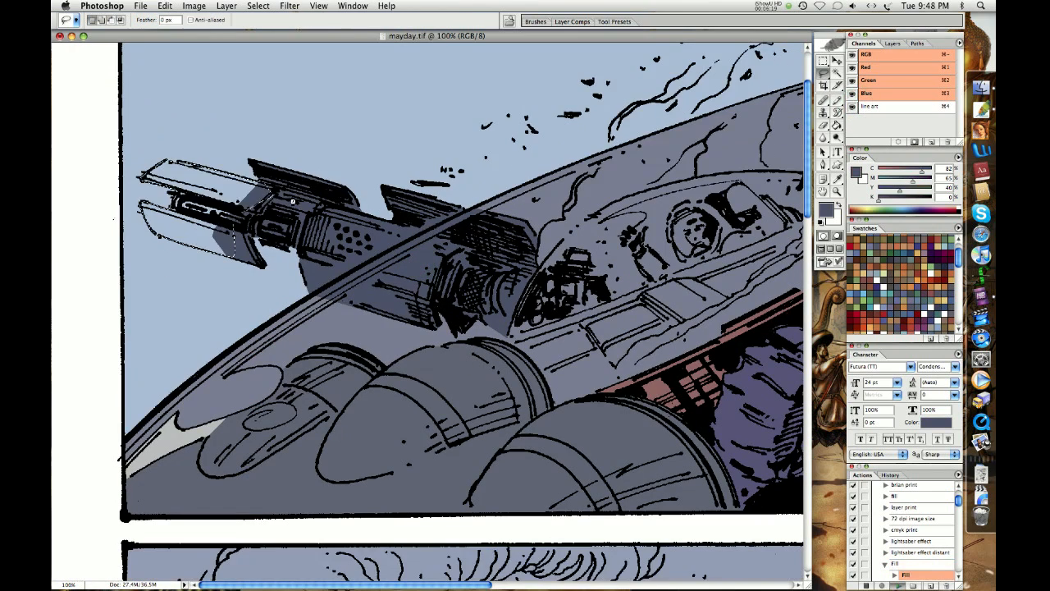
Step: Fill the cannon's selected fins with C 82, M 65, Y 40 and the cockpit canopy with C 85, M 43, Y 22, leaving nothing selected
key("alt+BackSpace")
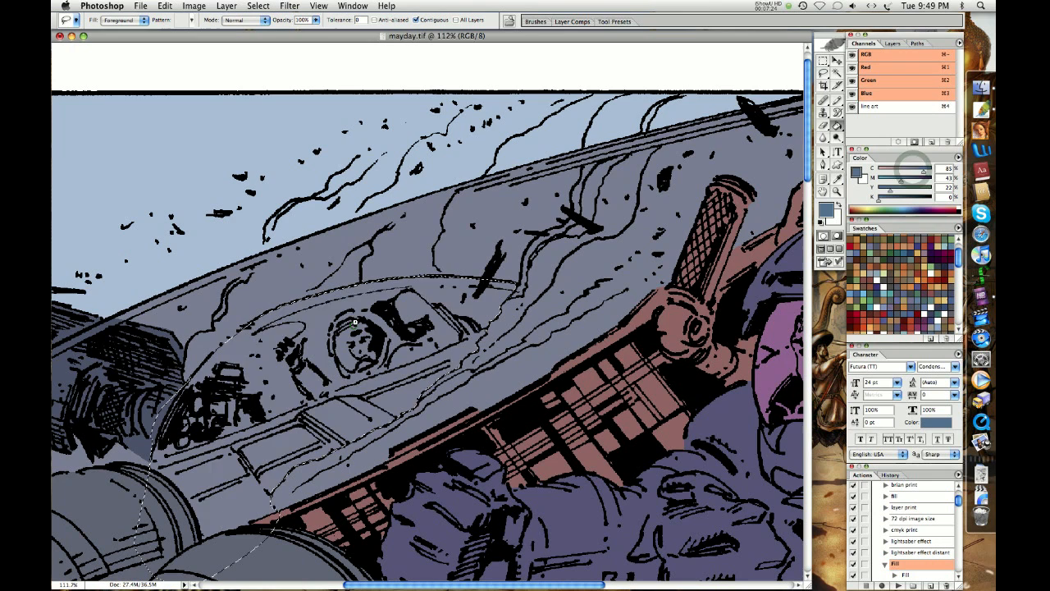
key("alt+BackSpace")
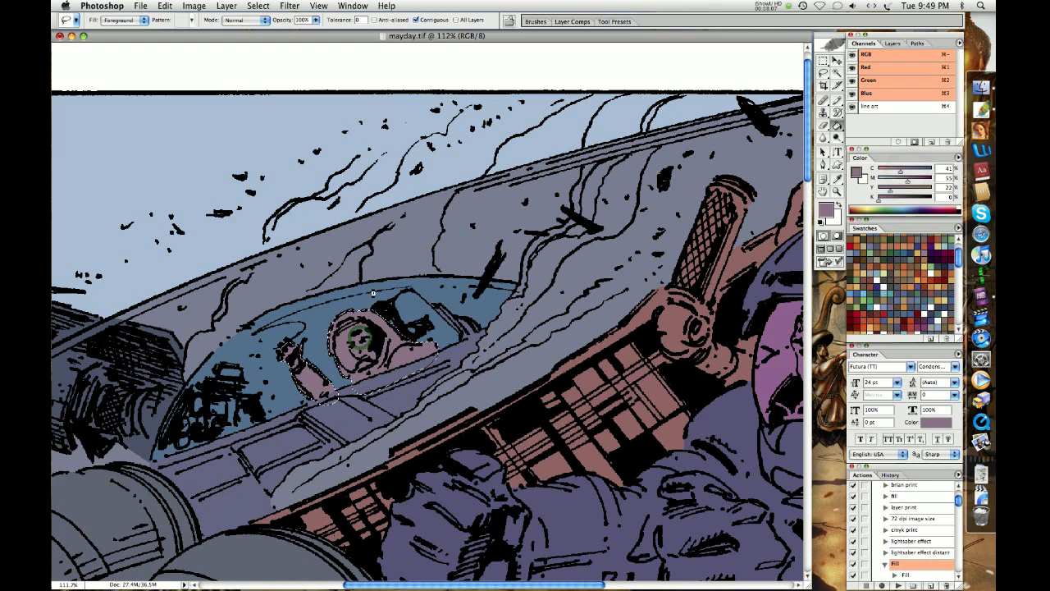
key("l")
key("super+d")
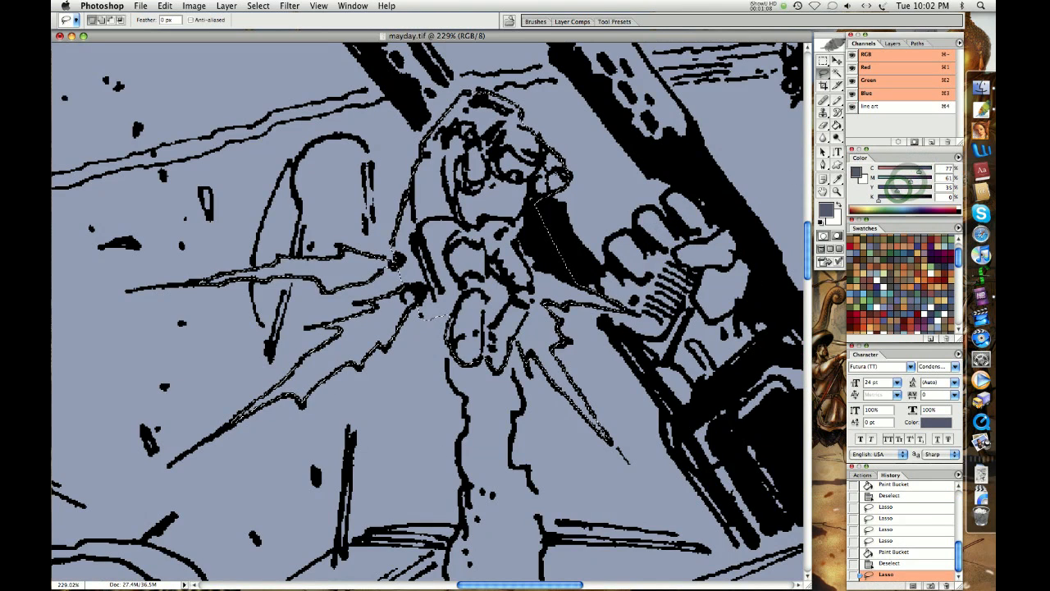
Step: Fill the lassoed ejecting pilot in the second panel with C 77, M 61, Y 35, and fill the mech's round lens
key("alt+BackSpace")
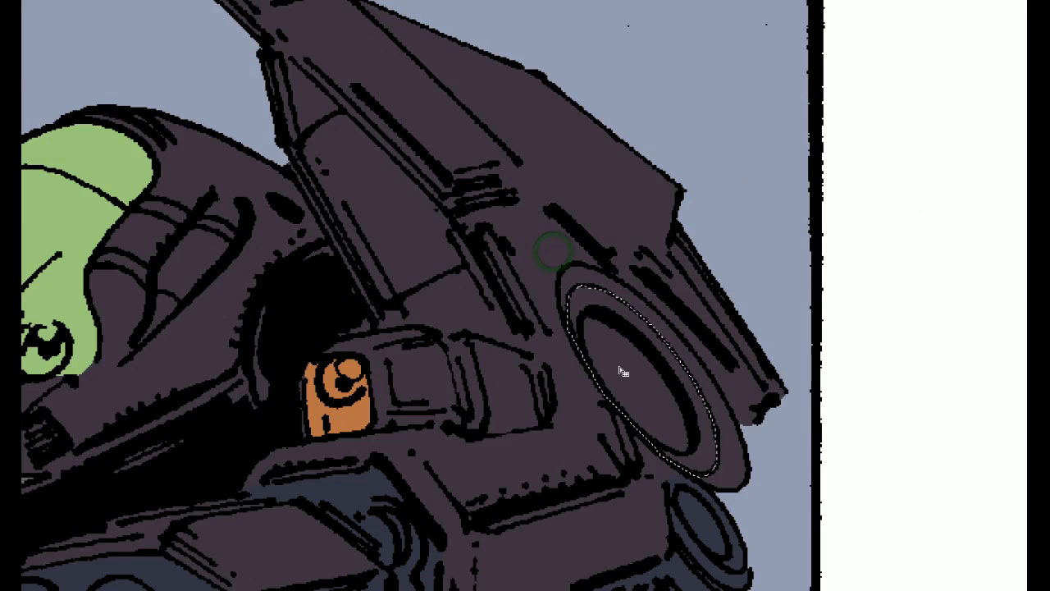
key("l")
left_click(679, 304)
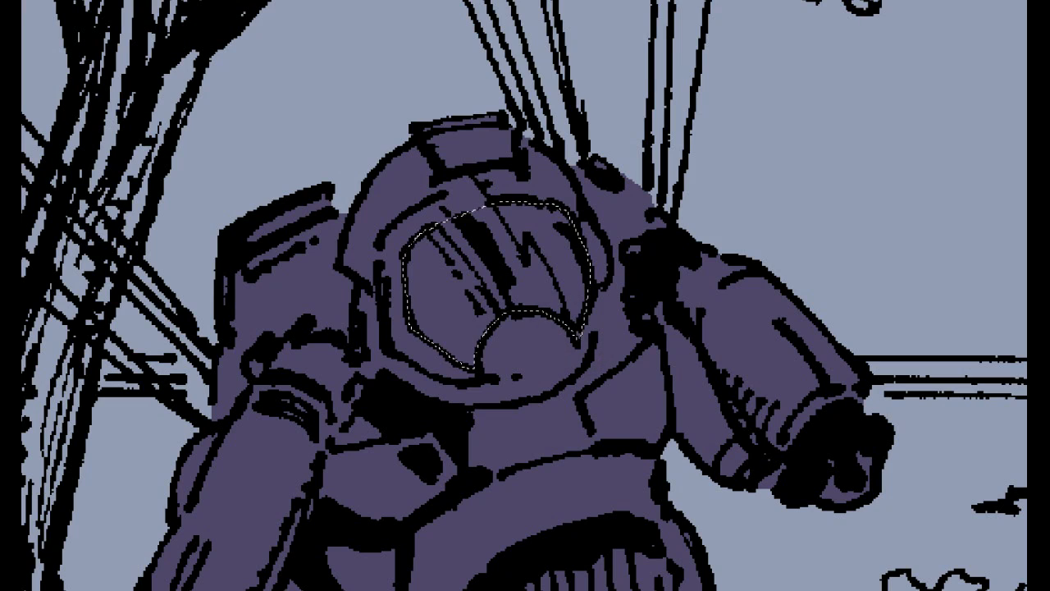
Step: Fill the parachuting figure's selected visor and the boy's selected eyes in the bottom panel with their own flat colors
left_click(502, 281)
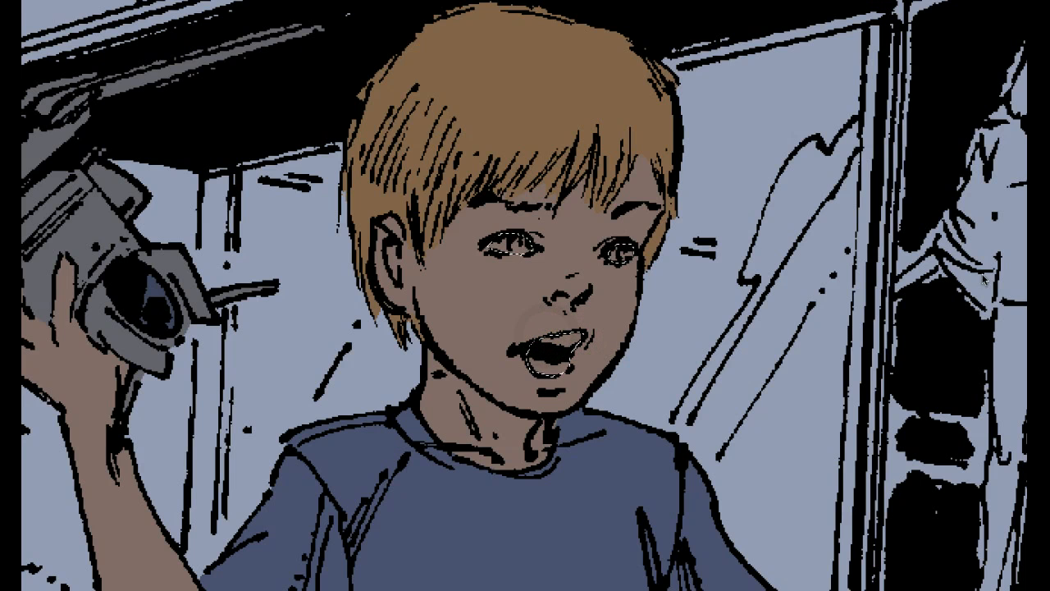
left_click(515, 242)
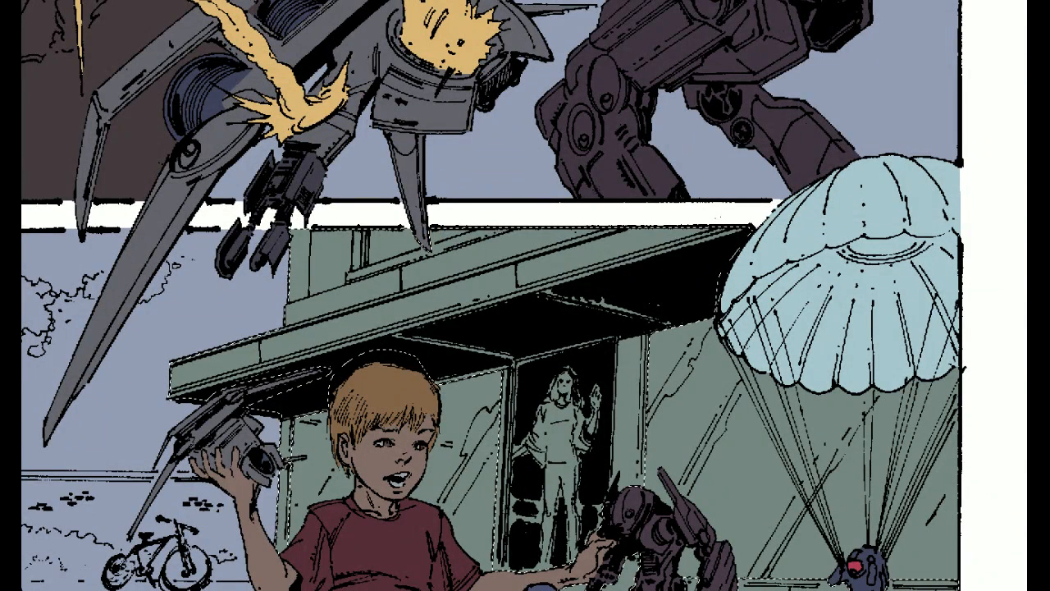
Step: Fill the selected house walls behind the boy with a flat grey-green and clear the selection
key("alt+BackSpace")
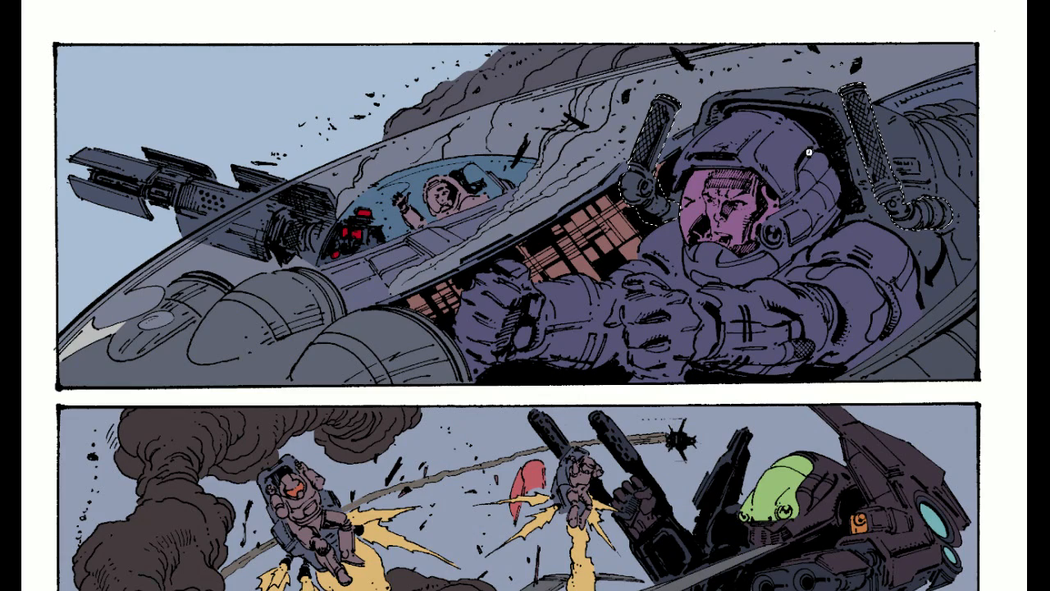
key("ctrl+d")
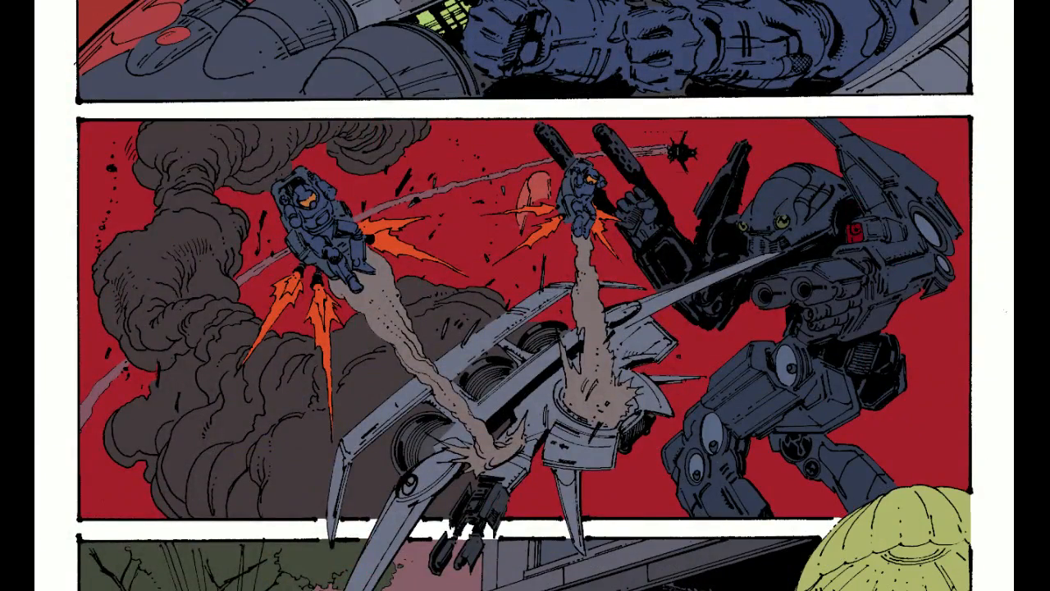
Step: Set the brush's blend mode to Screen and airbrush a soft red glow across the second panel's sky, reducing the brush size for tighter areas
left_click(206, 9)
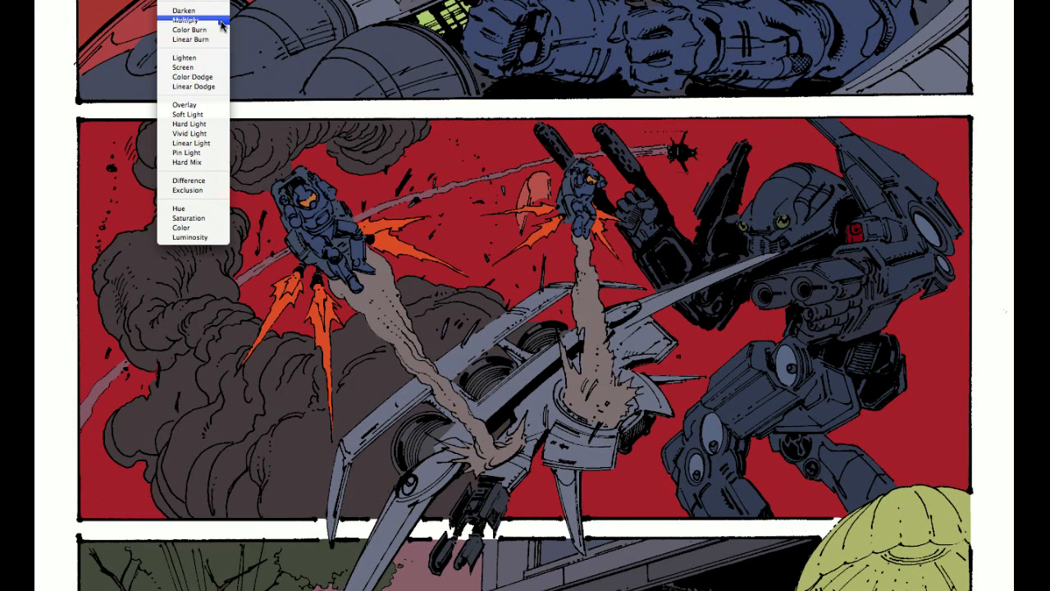
left_click(217, 72)
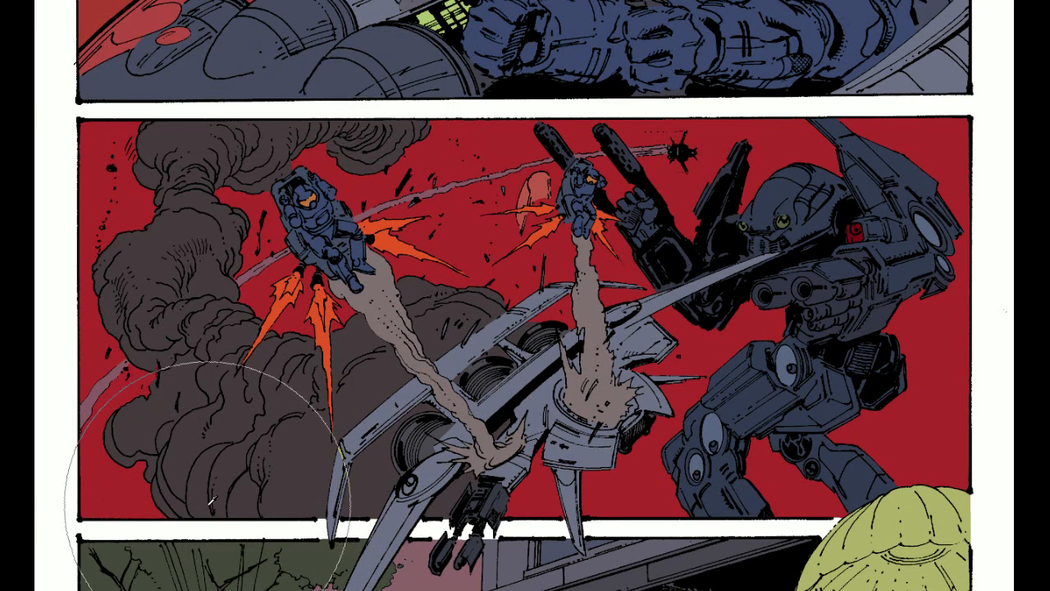
left_click(197, 515)
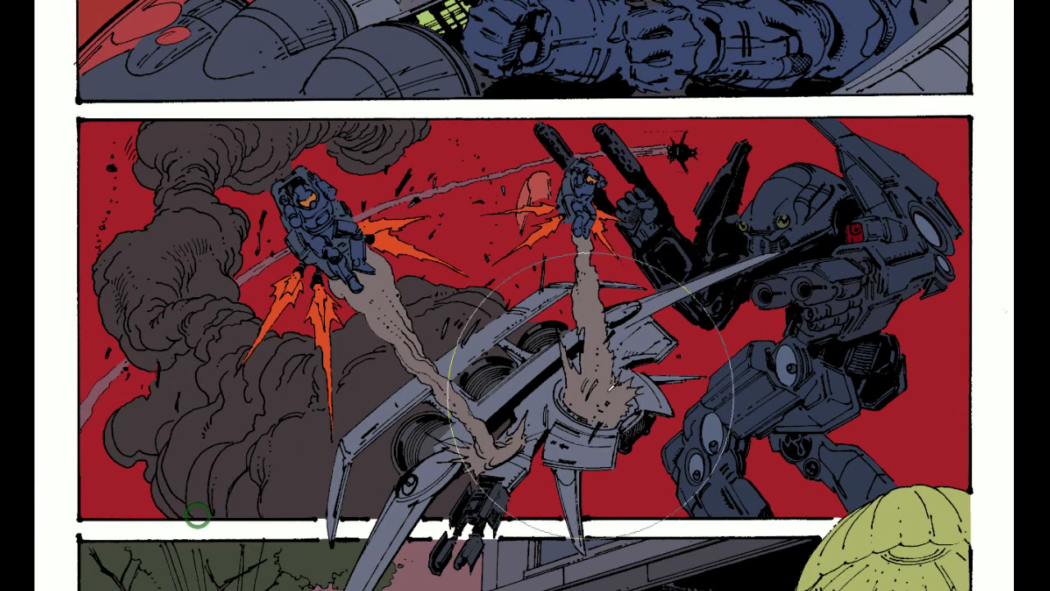
mouse_move(611, 386)
left_mouse_down()
mouse_move(976, 460)
mouse_move(997, 484)
mouse_move(976, 467)
left_mouse_up()
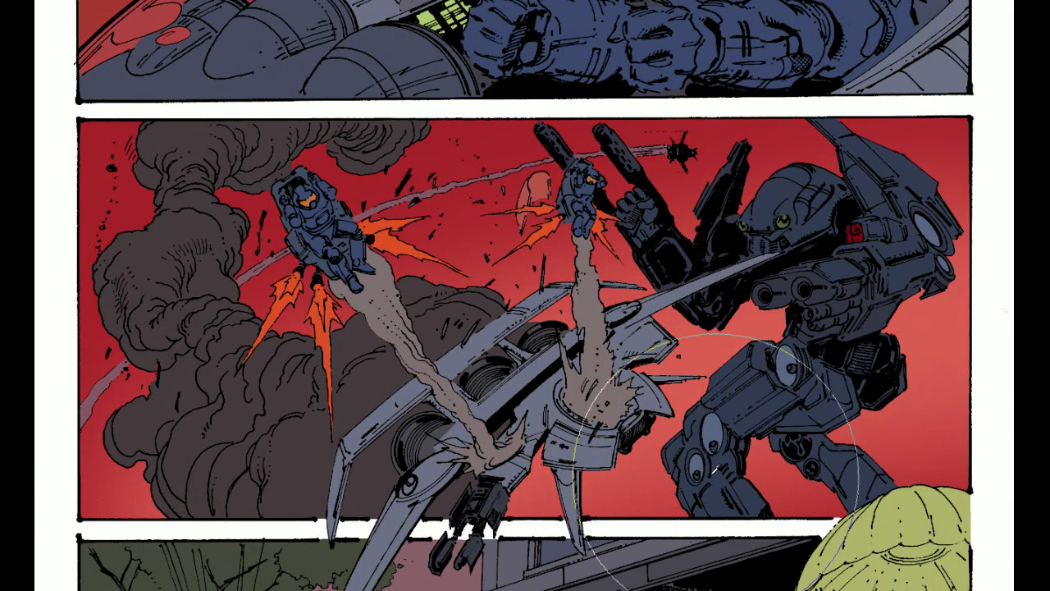
key("bracketleft")
key("bracketleft")
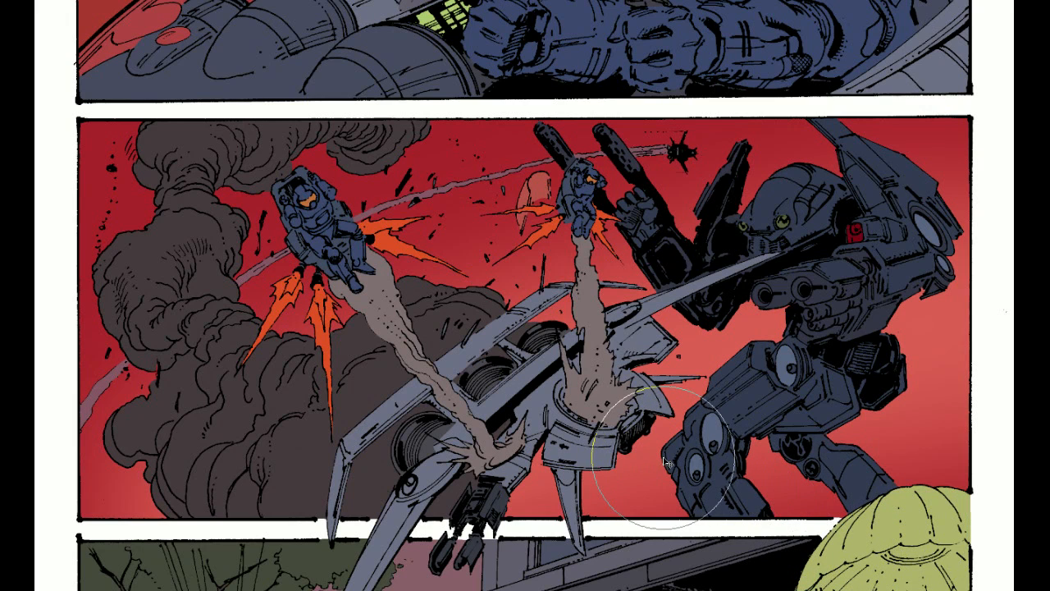
key("F6")
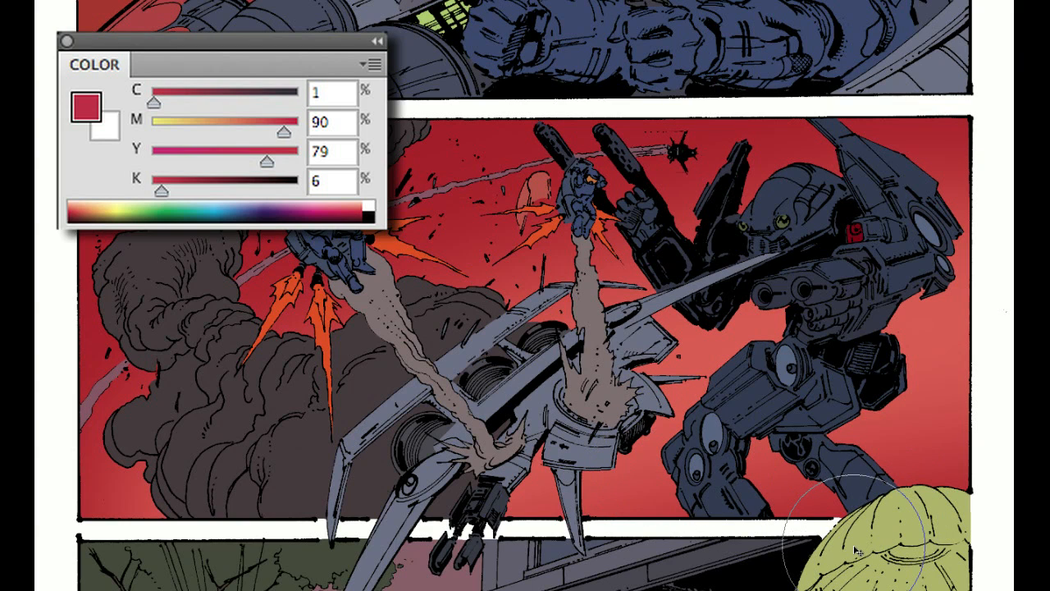
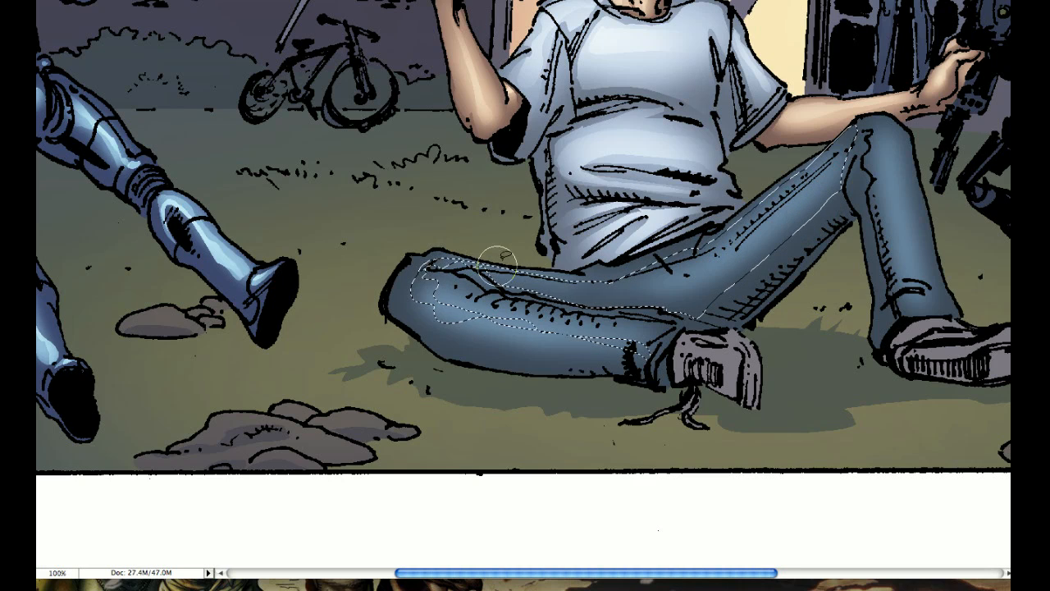
Step: Enlarge the brush and airbrush soft highlights inside the selected areas of the boy's jeans
key("bracketright")
key("bracketright")
mouse_move(418, 275)
left_mouse_down()
mouse_move(410, 285)
mouse_move(632, 283)
mouse_move(874, 129)
left_mouse_up()
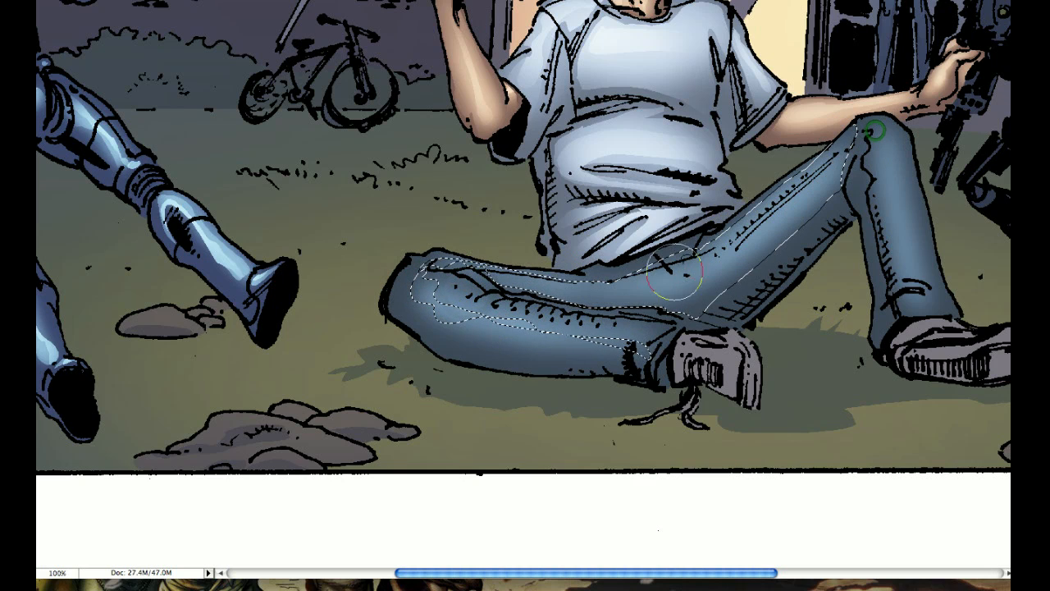
left_click(520, 326)
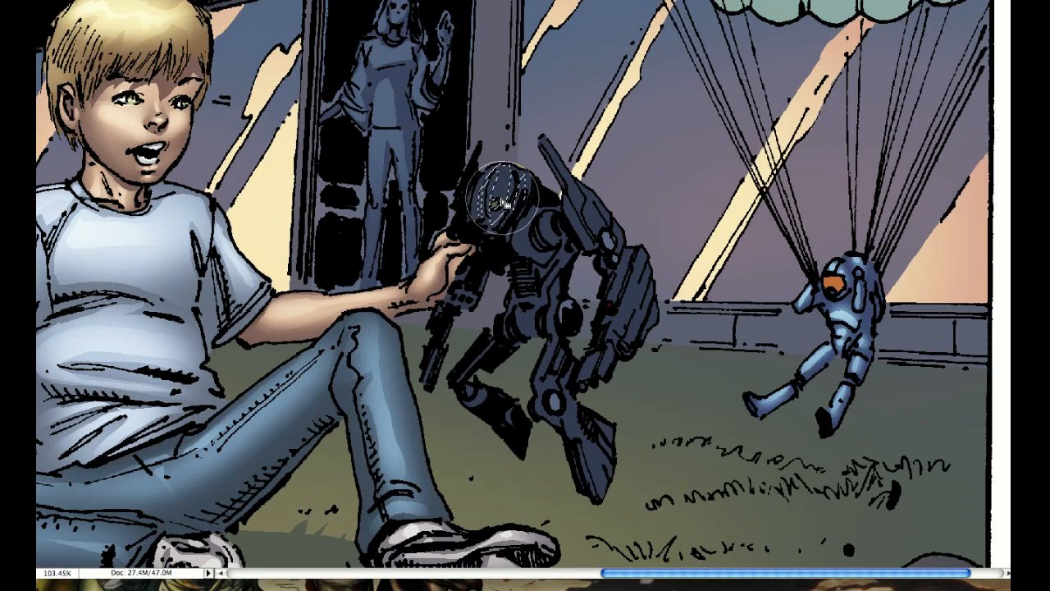
Step: Select and airbrush highlights on the toy robot's domed head and round shoulder joint
mouse_move(502, 204)
left_mouse_down()
mouse_move(544, 188)
mouse_move(517, 197)
left_mouse_up()
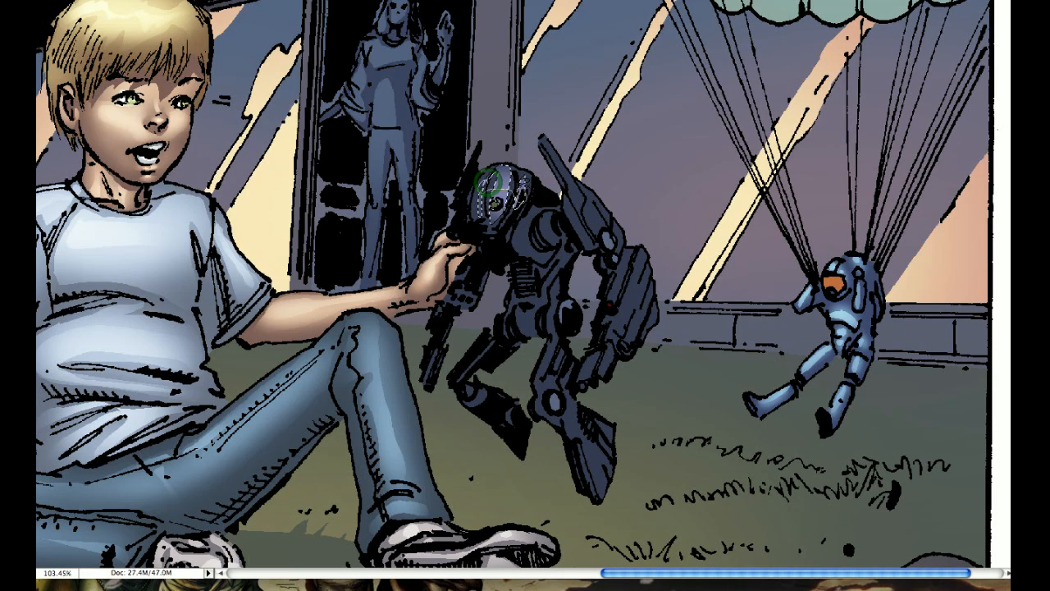
left_click_drag(467, 191, 481, 177)
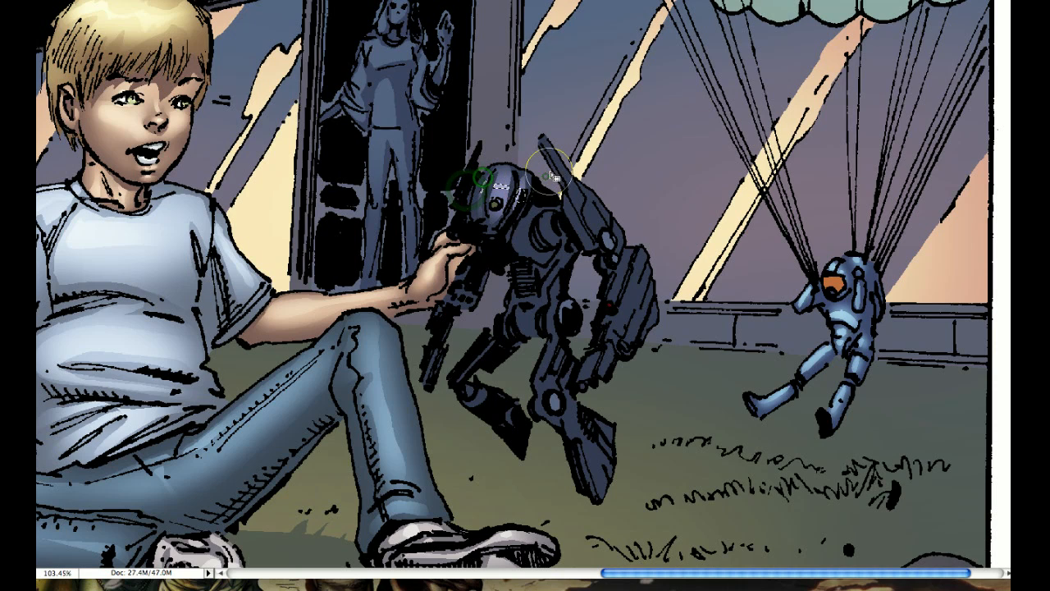
left_click(528, 216)
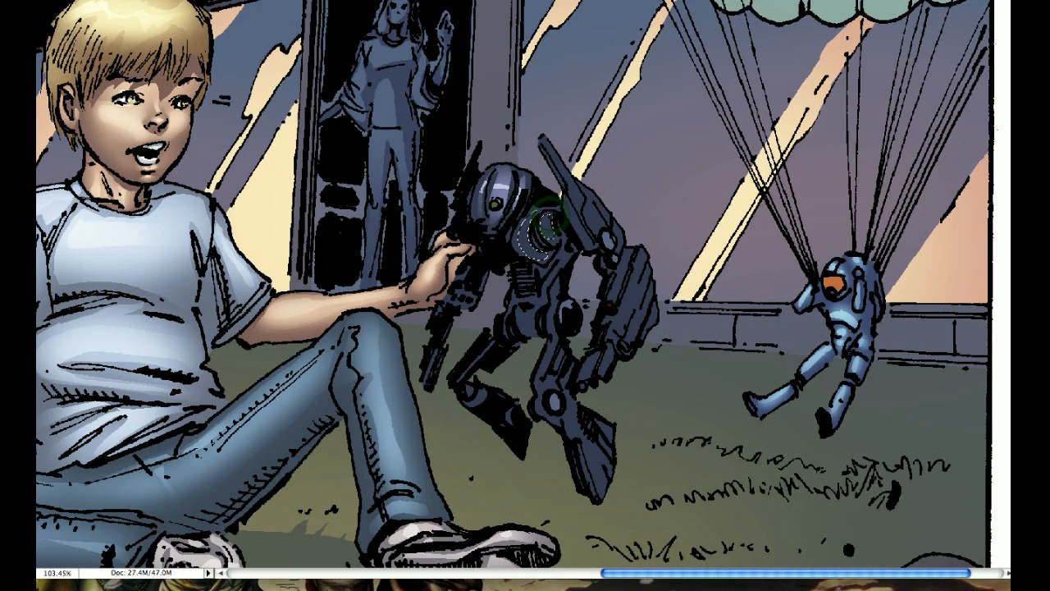
mouse_move(548, 215)
left_mouse_down()
mouse_move(544, 225)
mouse_move(563, 217)
left_mouse_up()
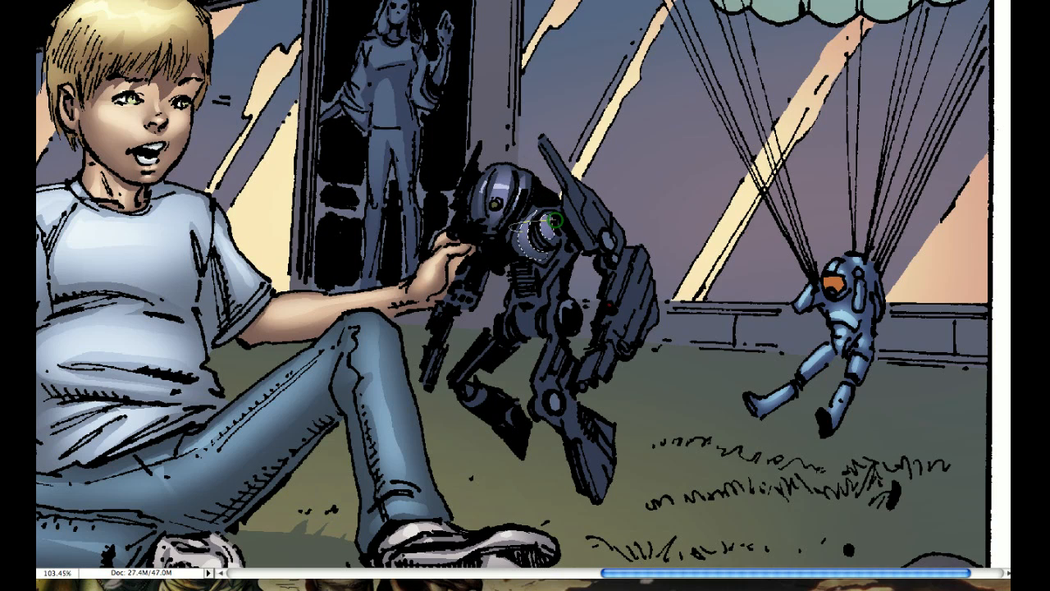
left_click(553, 217)
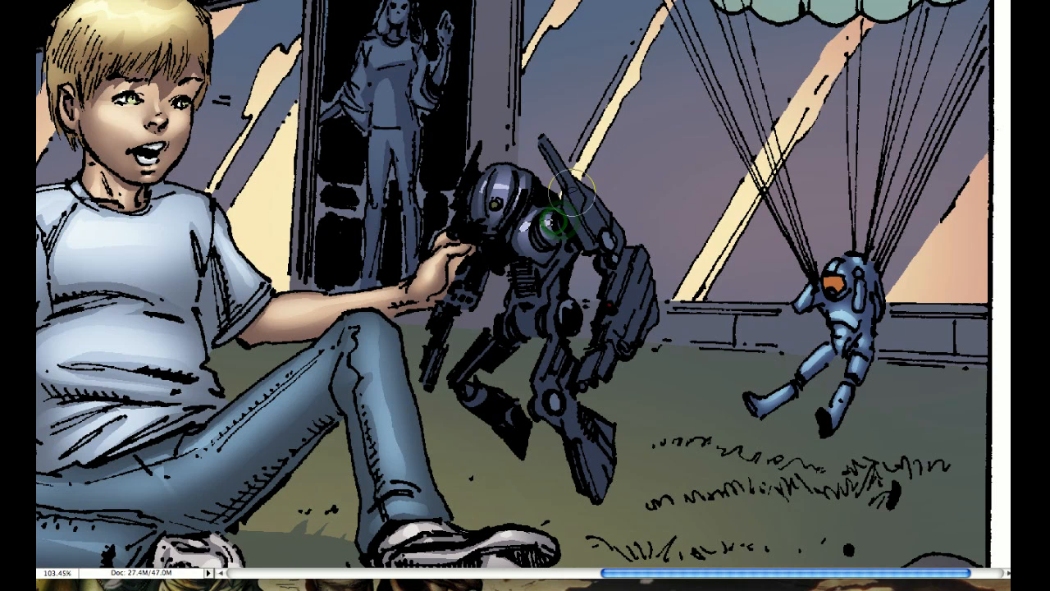
Step: Marquee-select the left part of the middle panel in the Untitled-1 pencil scan and copy it
key("ctrl+plus")
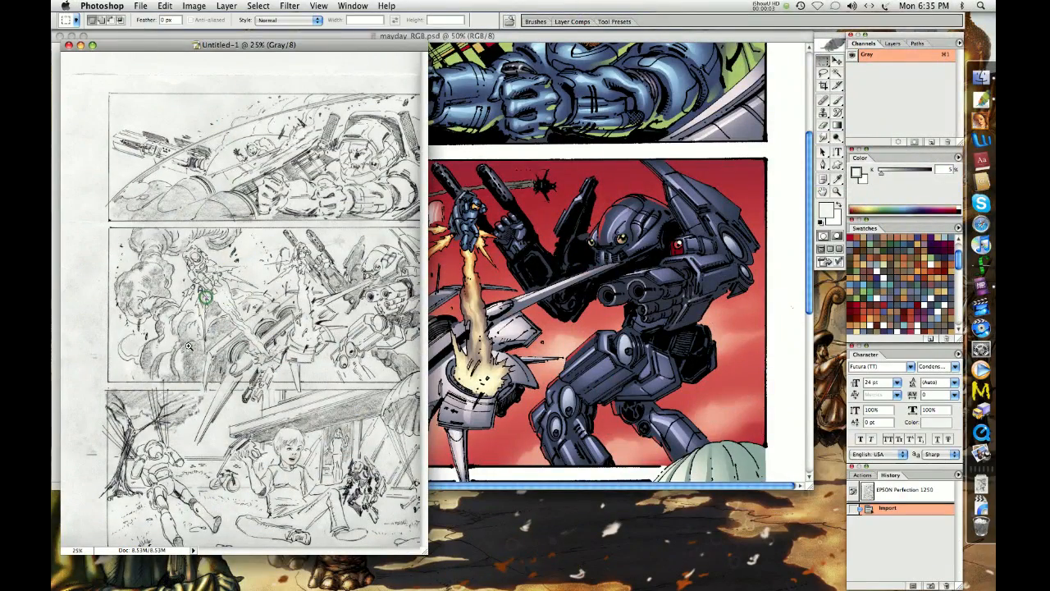
left_click(205, 297)
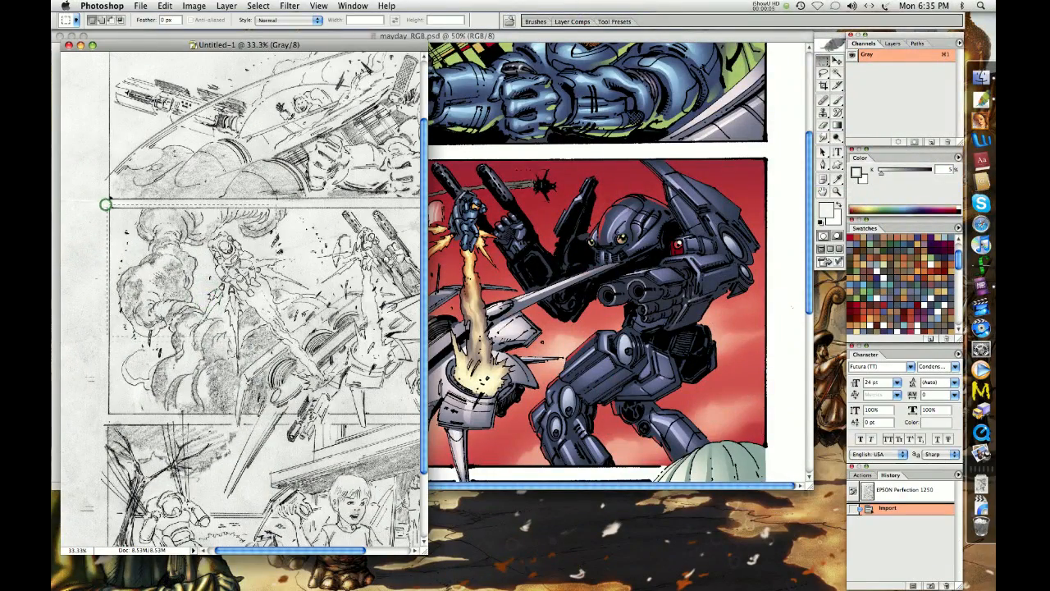
mouse_move(105, 205)
left_mouse_down()
mouse_move(324, 379)
mouse_move(334, 415)
left_mouse_up()
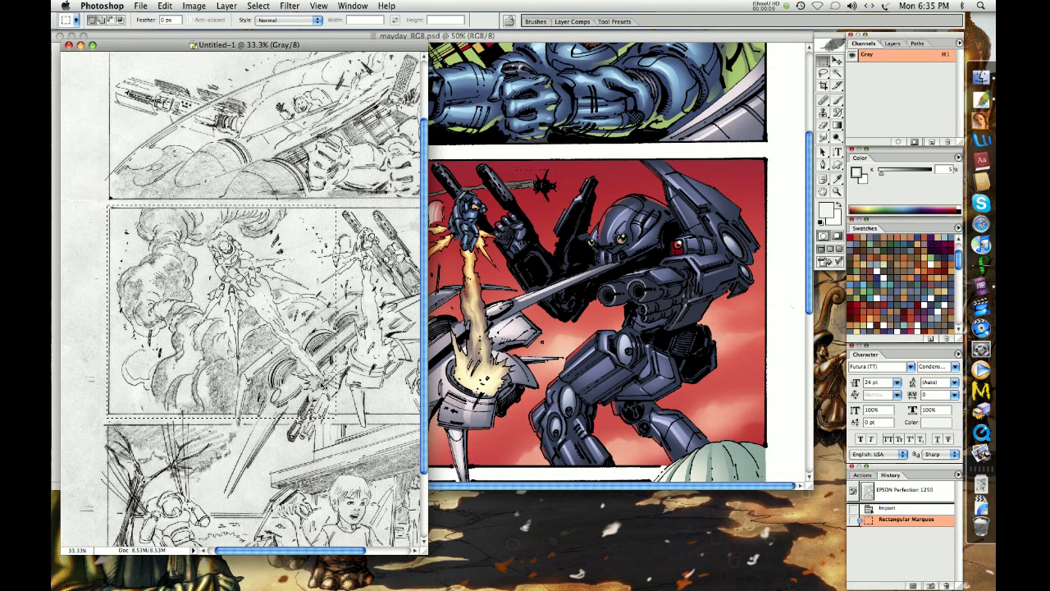
key("super+c")
Step: Switch to mayday_RGB.psd, create a new channel and paste the copied pencil drawing into it
left_click(481, 302)
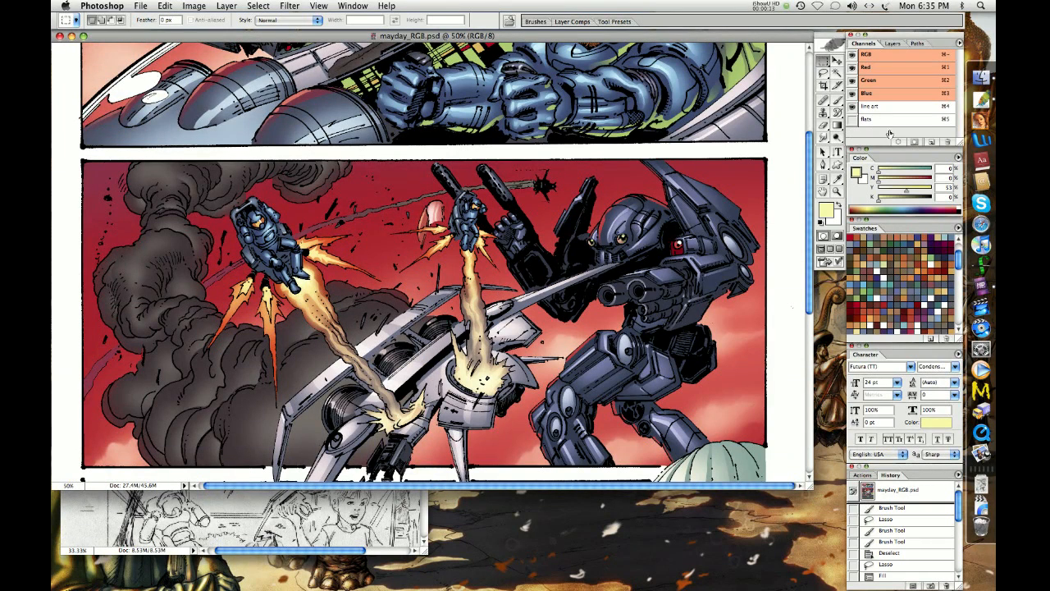
left_click(931, 142)
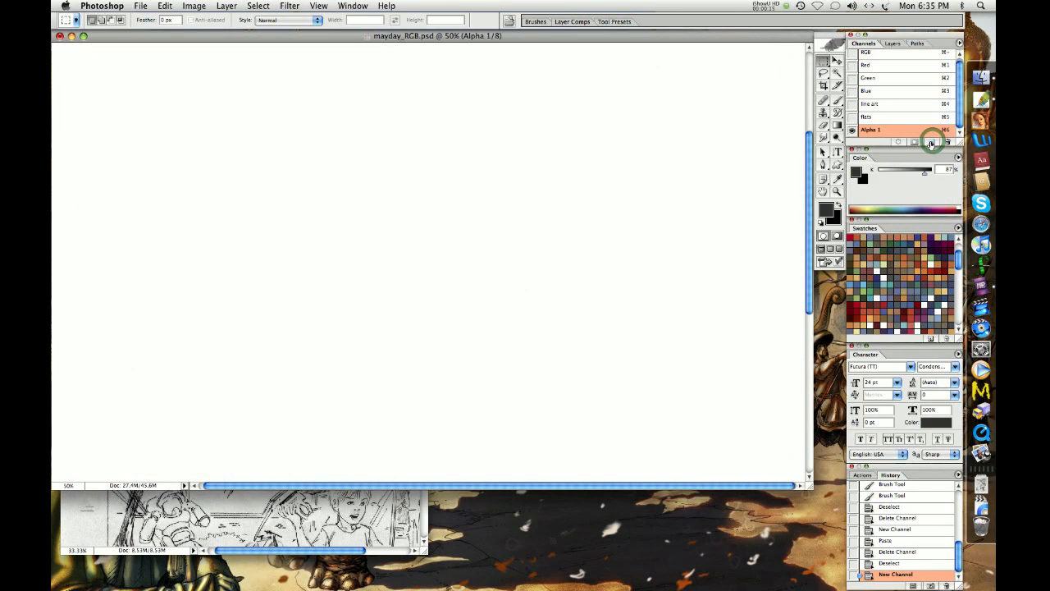
key("super+v")
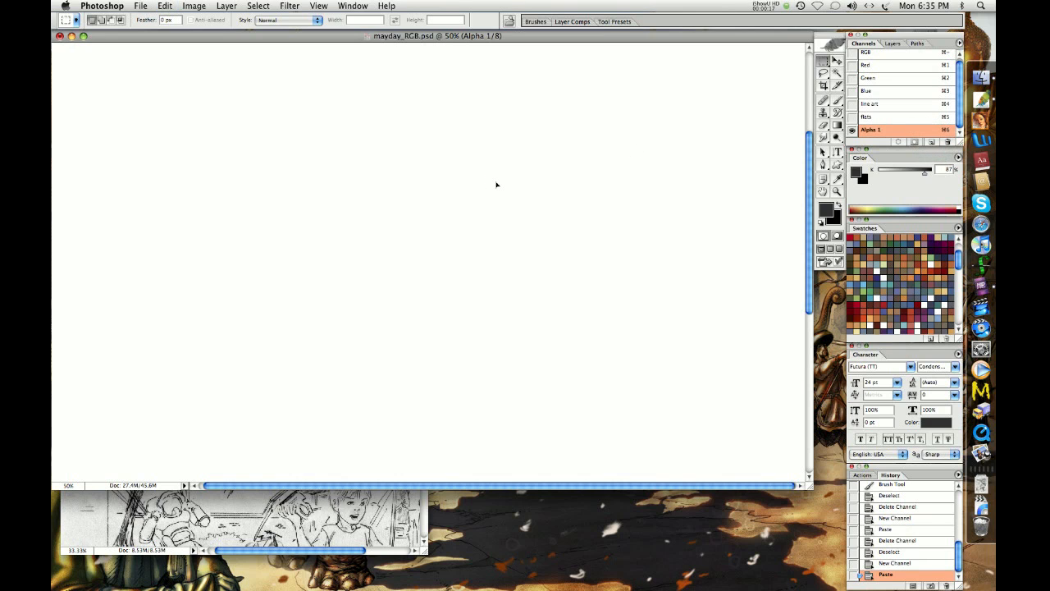
Step: Show the RGB channels together with the new channel and move the pasted pencils into alignment over the left part of the middle panel
left_click(852, 52)
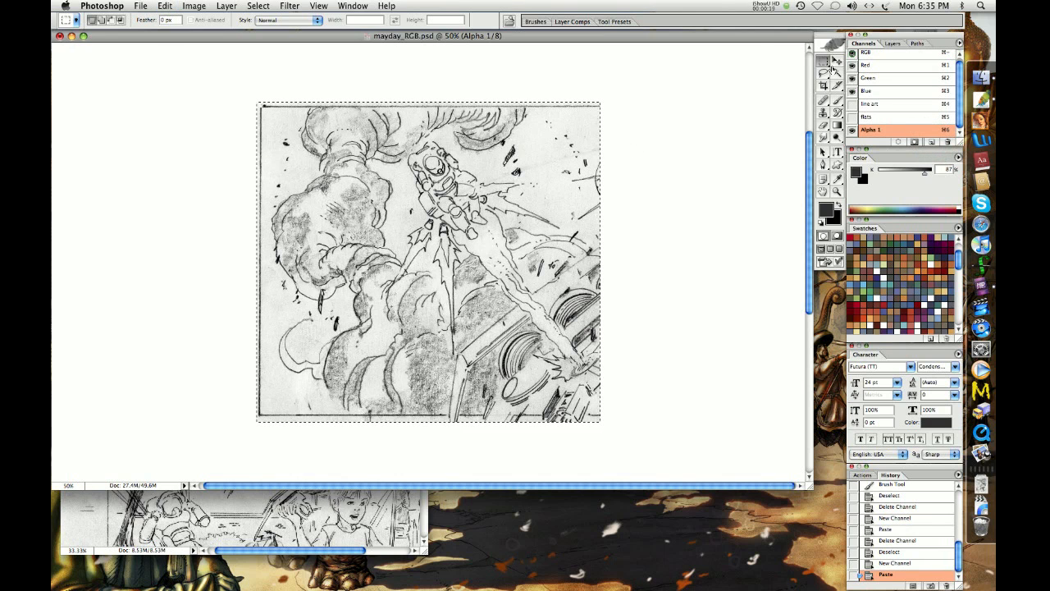
mouse_move(490, 242)
left_mouse_down()
mouse_move(461, 268)
mouse_move(324, 288)
left_mouse_up()
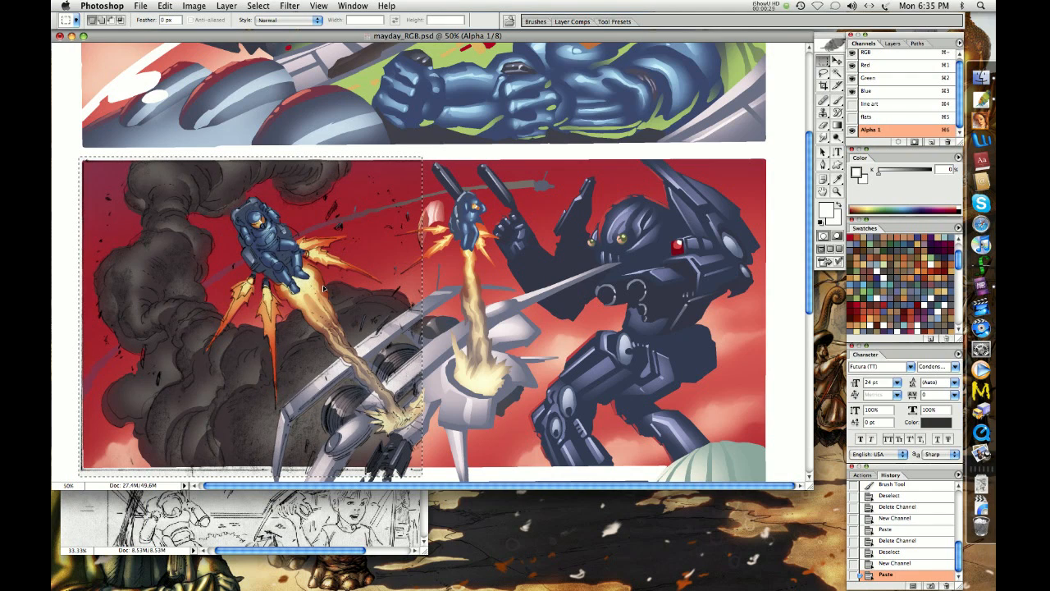
left_click_drag(324, 288, 325, 288)
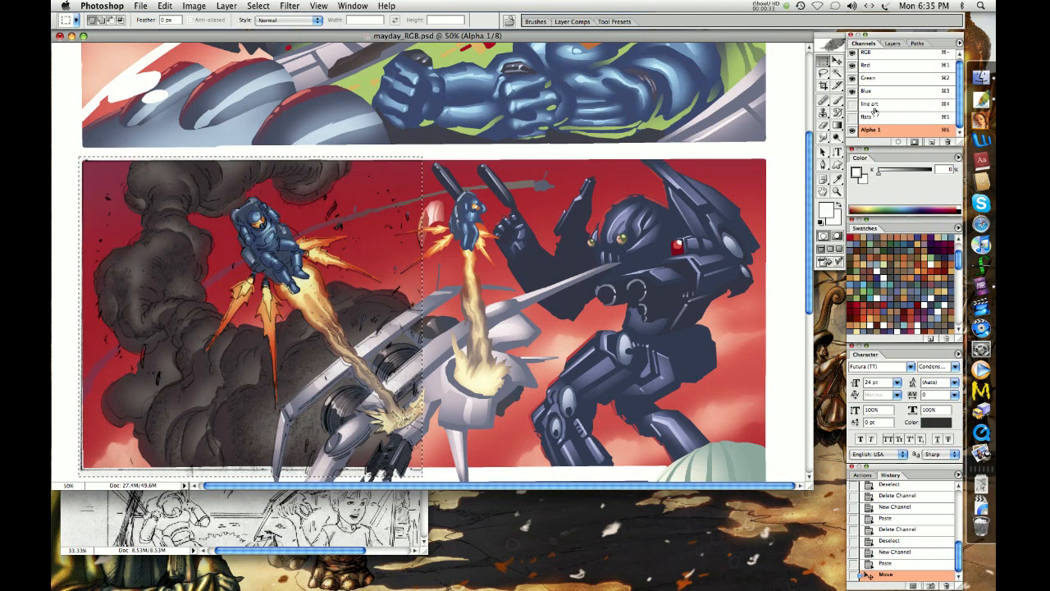
Step: Isolate the pasted pencil channel Alpha 1 and darken it with Levels, using input levels 56, 0.86 and 251
left_click(851, 52)
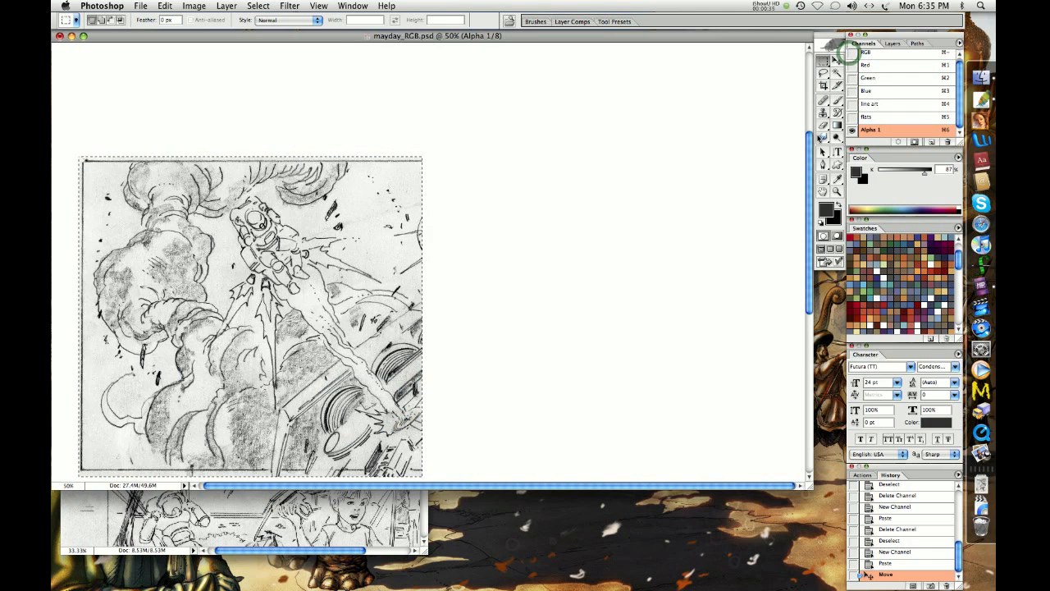
key("super+l")
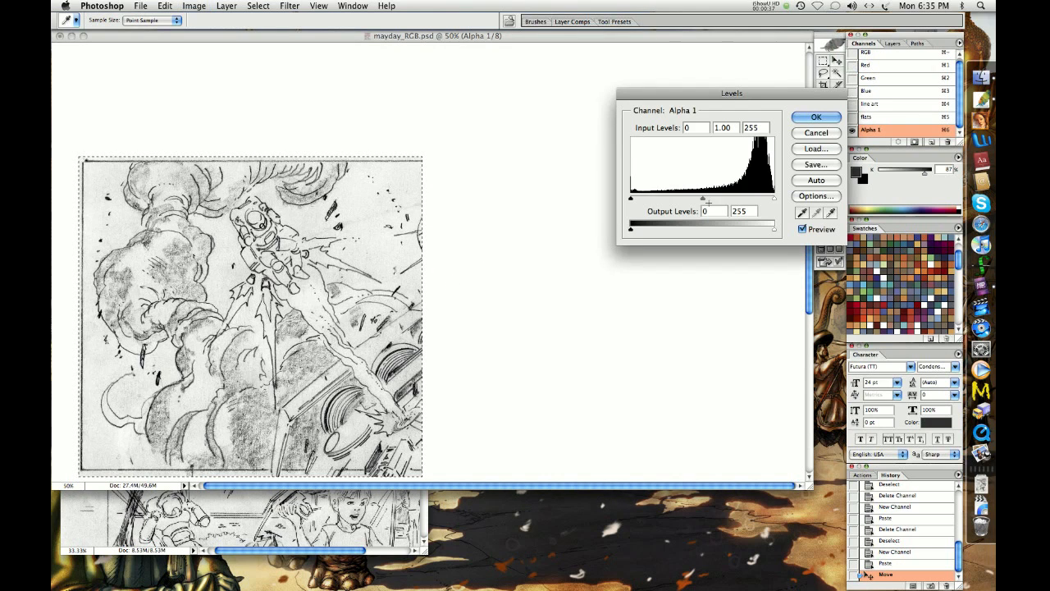
left_click_drag(644, 201, 654, 201)
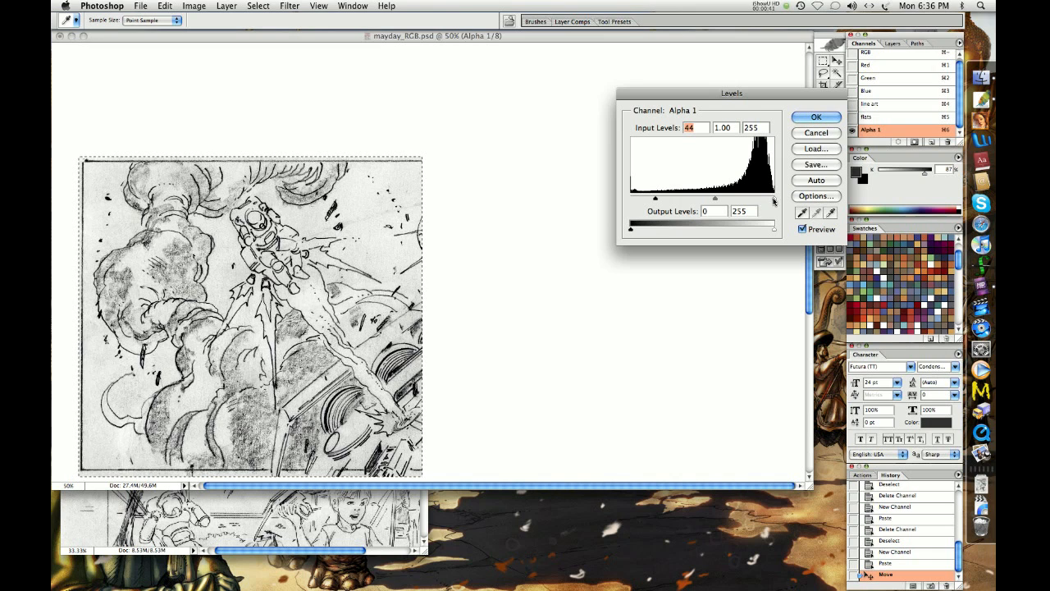
left_click_drag(772, 200, 720, 199)
left_click_drag(655, 200, 662, 200)
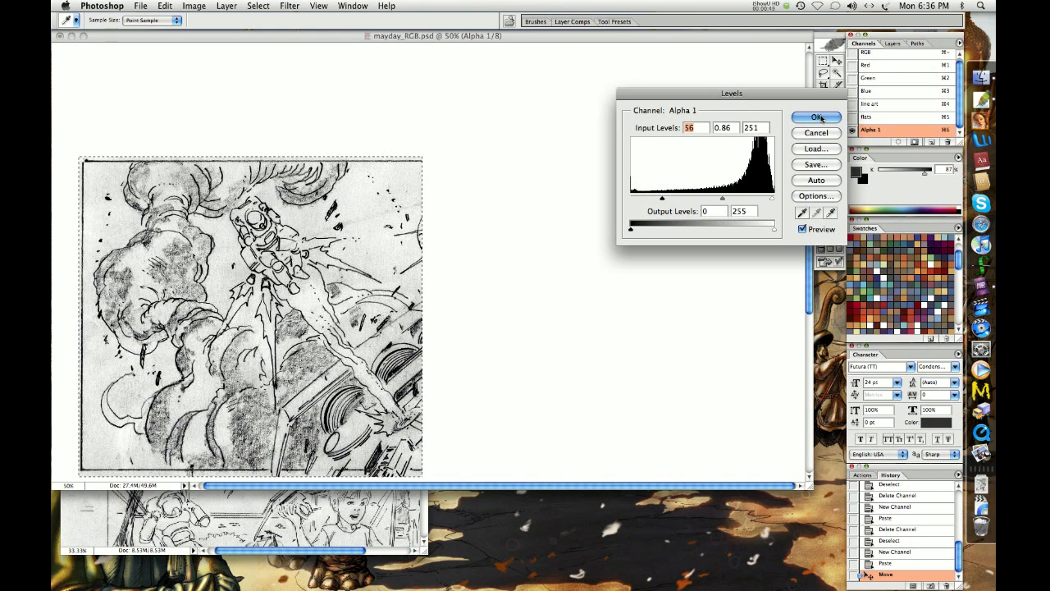
left_click(818, 117)
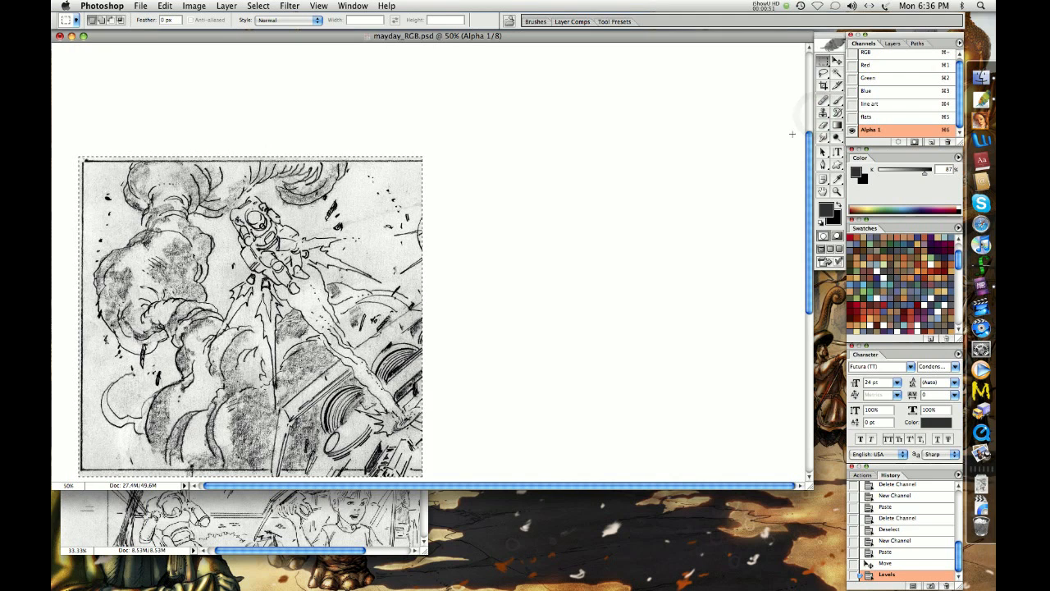
Step: Drop the current selection and select the middle panel's smoke cloud in the flats channel with the Magic Wand
left_click(871, 54)
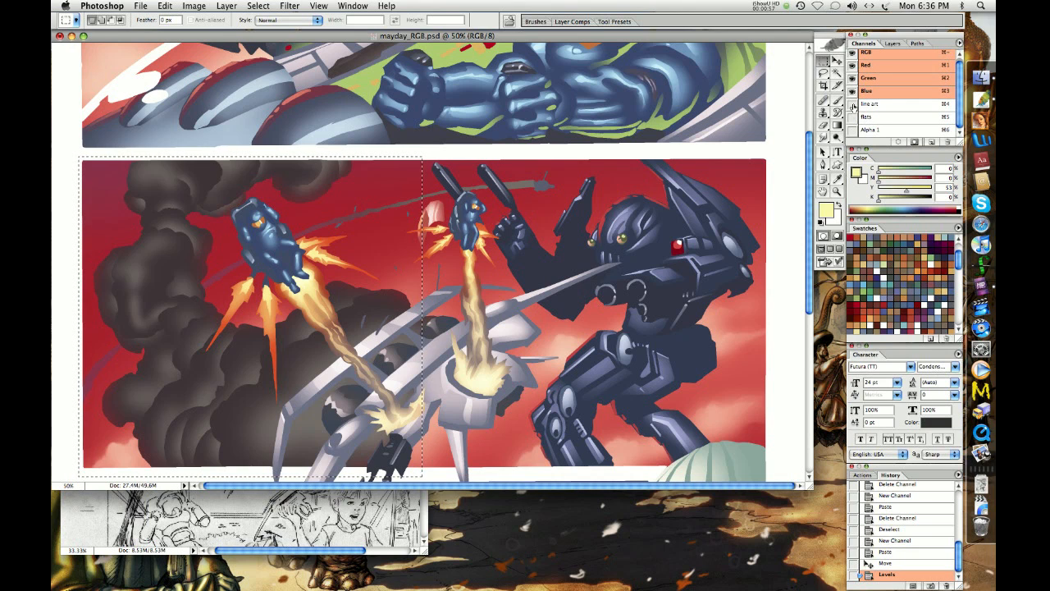
left_click(852, 104)
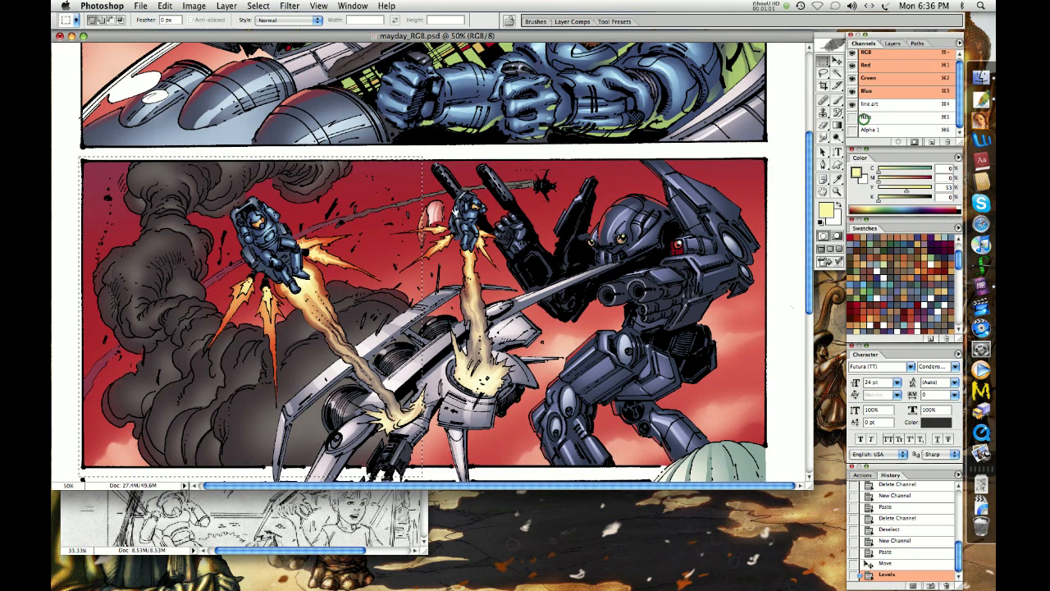
left_click(866, 117)
key("super+d")
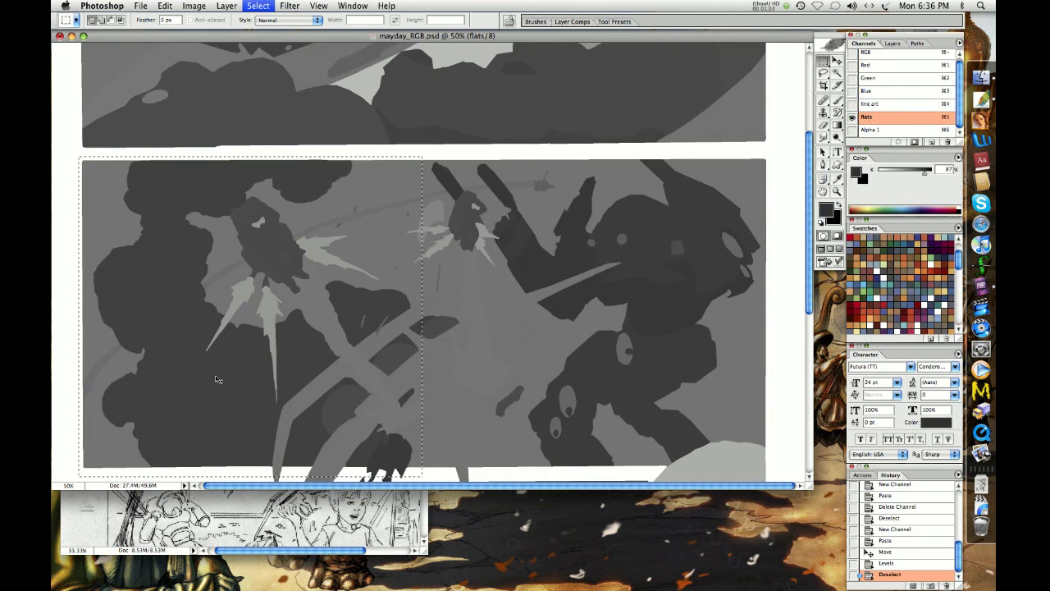
key("w")
left_click(214, 378)
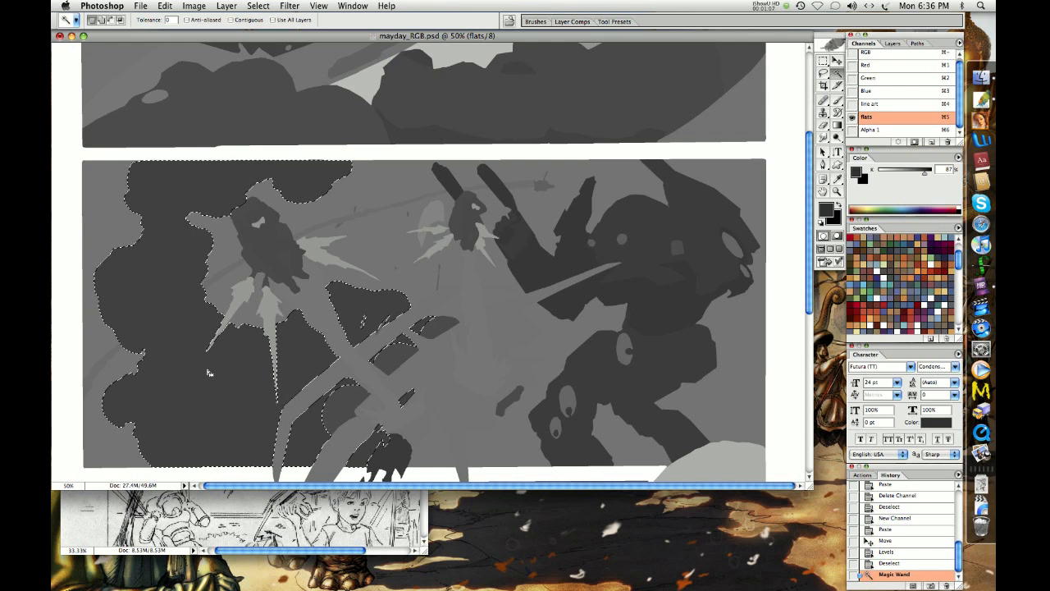
scroll(213, 361, "down", 3)
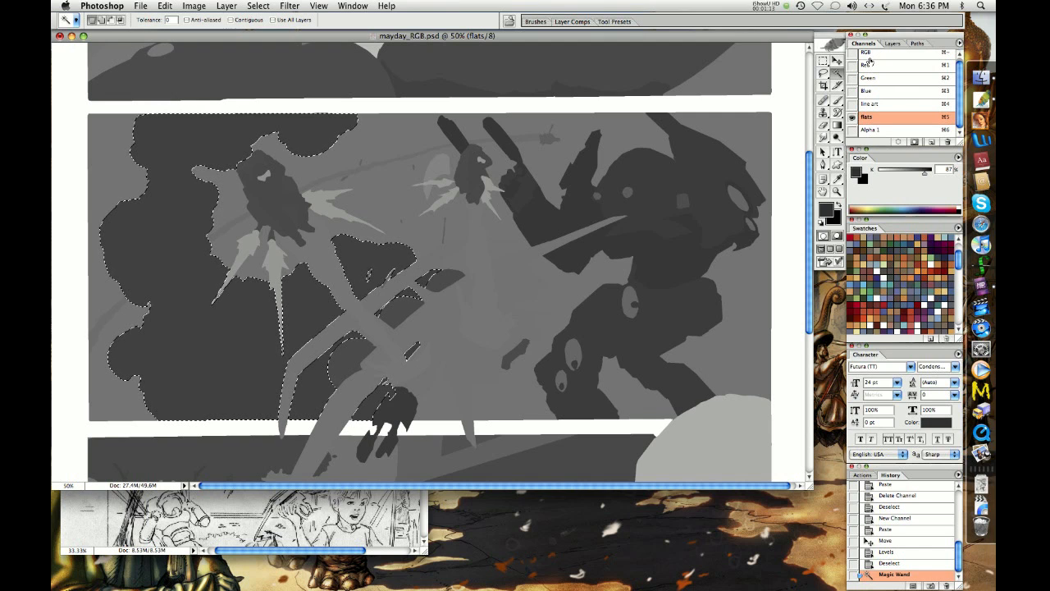
Step: Return to the RGB channels, load the Alpha 1 pencil shading as a selection within the smoke, and hide the selection edges
left_click(868, 56)
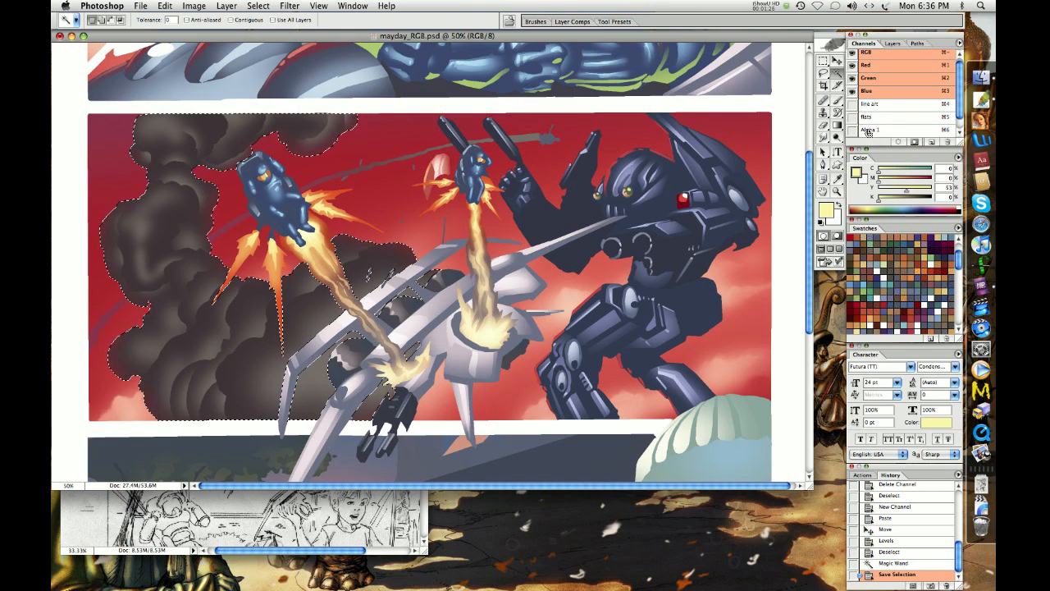
left_click(870, 129, "super")
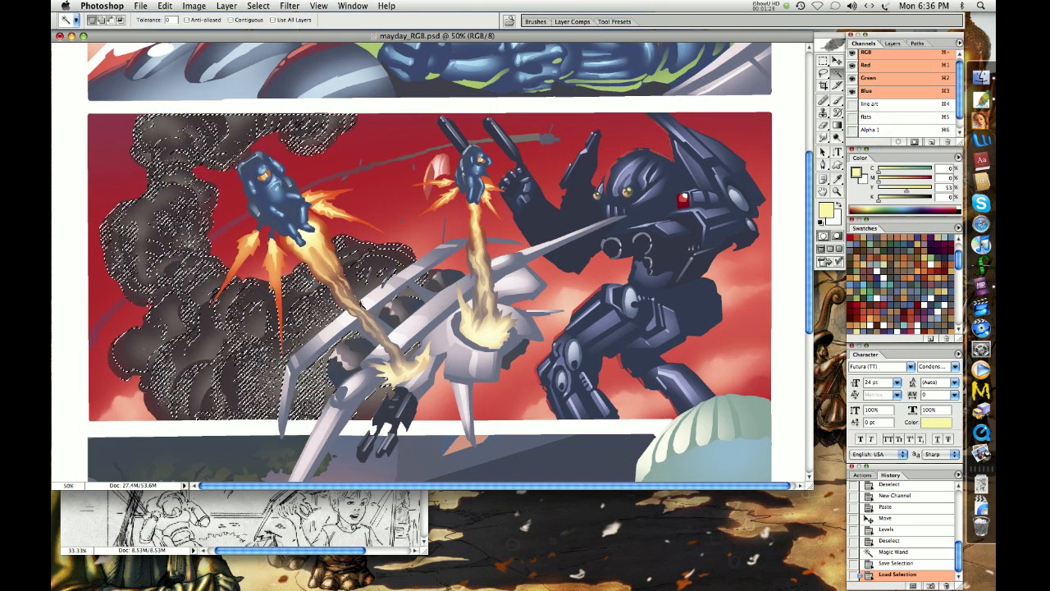
key("super+h")
key("super+h")
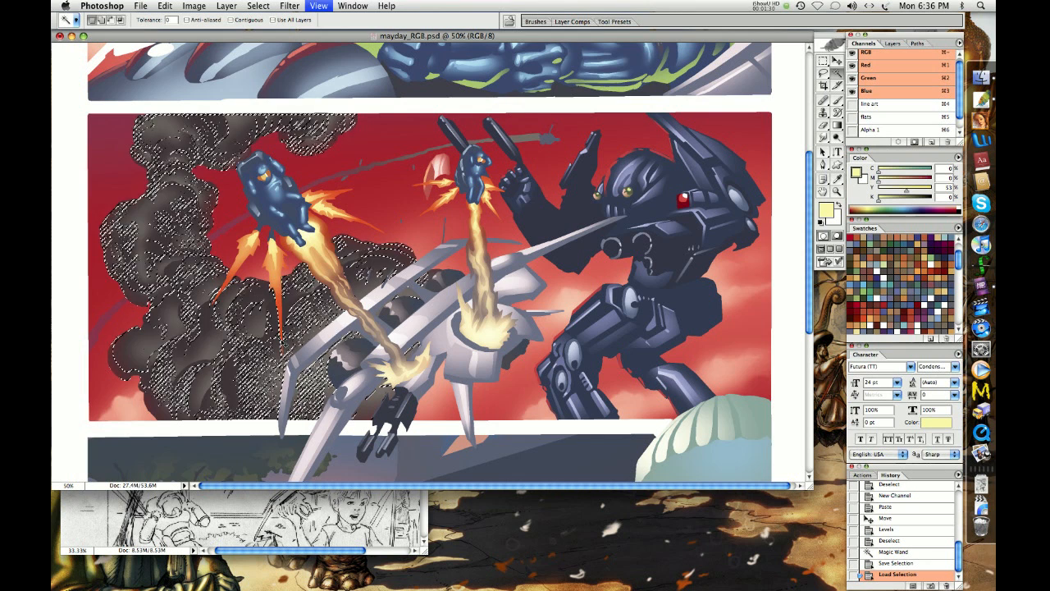
key("super+h")
Step: Brush the pencil shading into the smoke with a dark grey-brown in Multiply mode at 100% opacity
key("b")
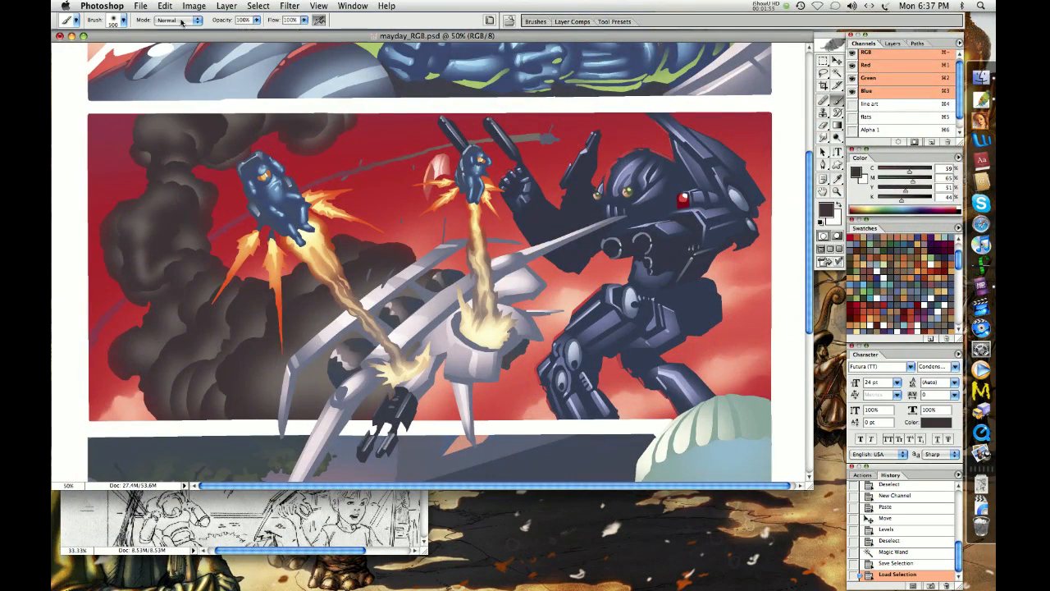
left_click(181, 21)
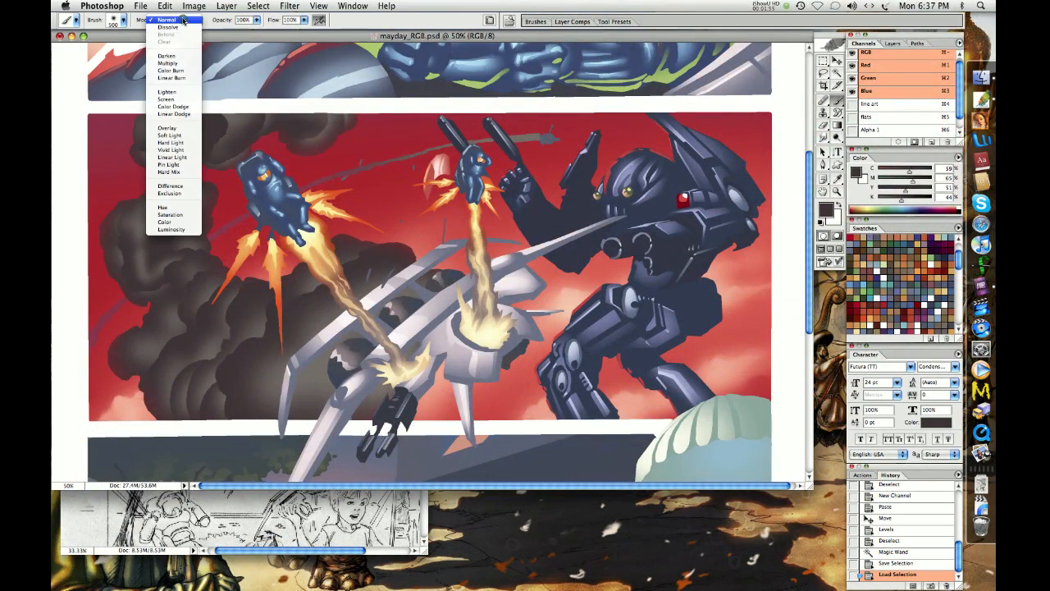
left_click(175, 69)
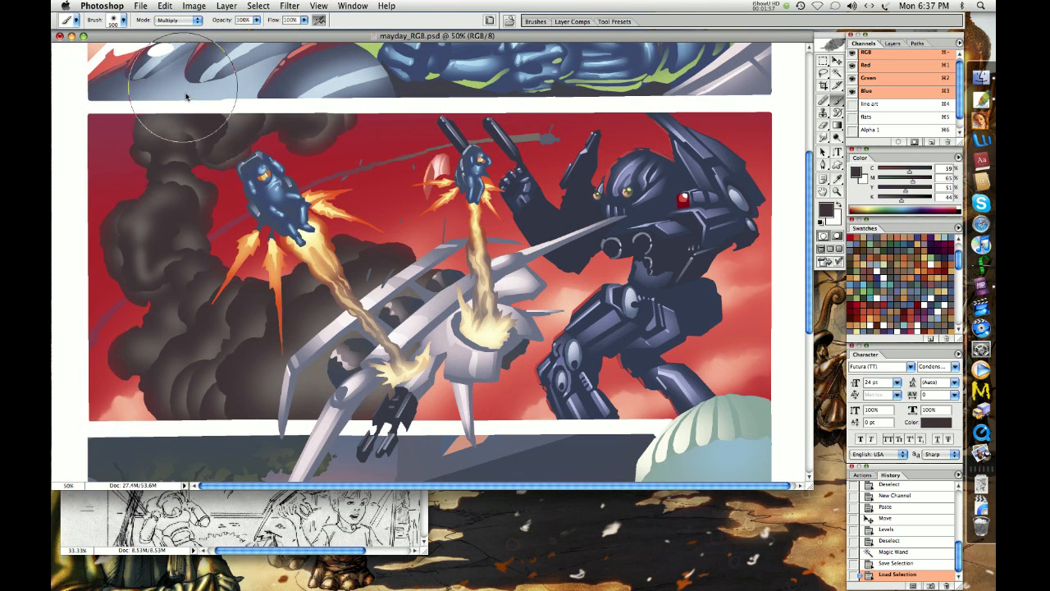
mouse_move(344, 120)
left_mouse_down()
mouse_move(239, 106)
mouse_move(202, 116)
mouse_move(177, 148)
mouse_move(179, 178)
mouse_move(150, 233)
mouse_move(150, 258)
mouse_move(183, 284)
mouse_move(191, 322)
mouse_move(179, 346)
mouse_move(193, 378)
mouse_move(226, 392)
mouse_move(249, 374)
mouse_move(268, 332)
mouse_move(357, 283)
left_mouse_up()
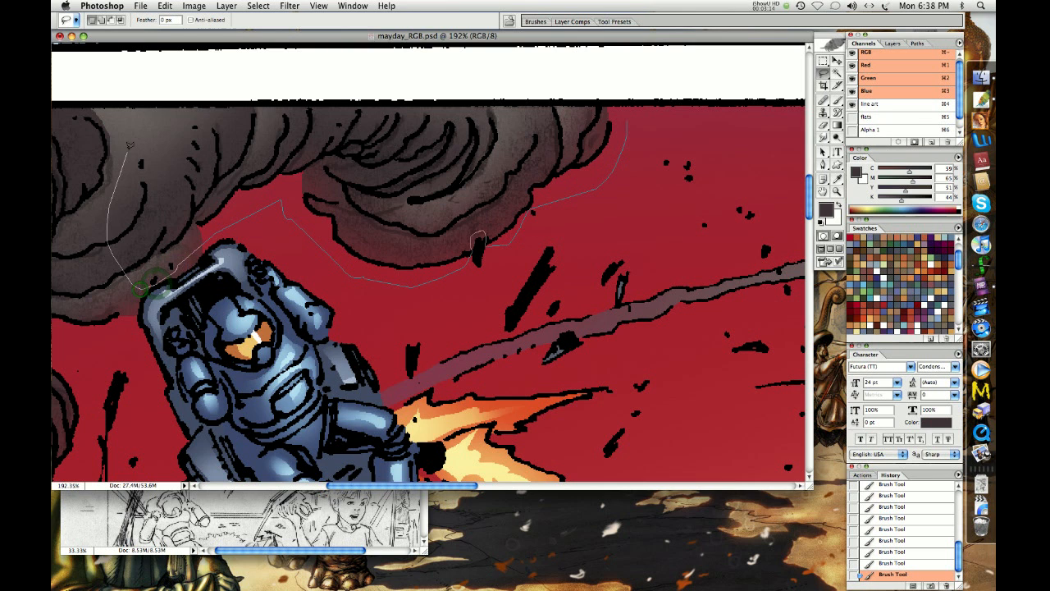
Step: Lasso around the smoke cloud's contours, adding each billow to the selection and leaving out the flying figure and flames
left_click_drag(129, 148, 128, 151)
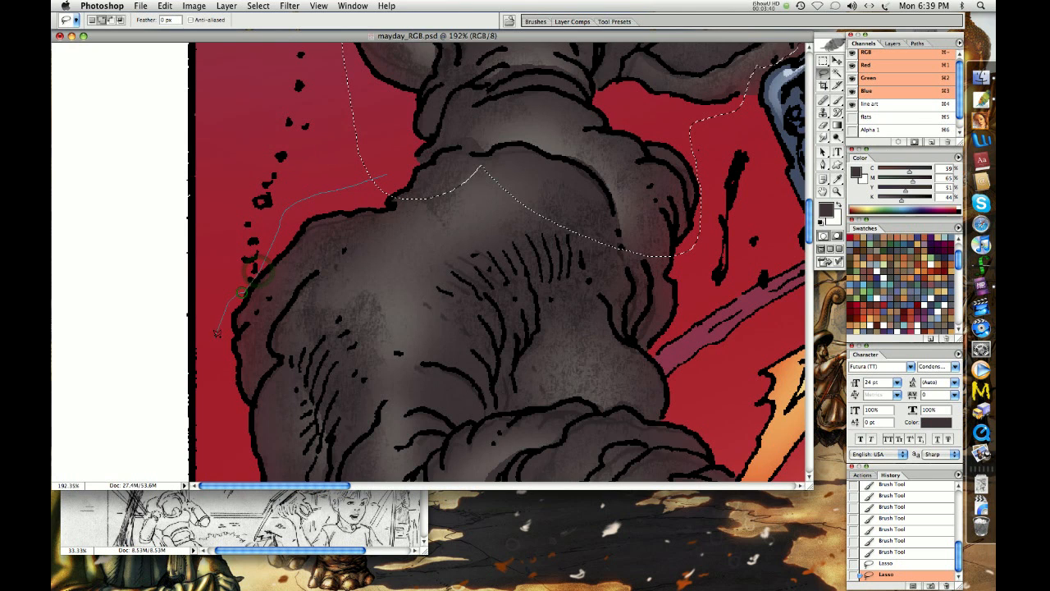
left_click_drag(235, 408, 667, 397)
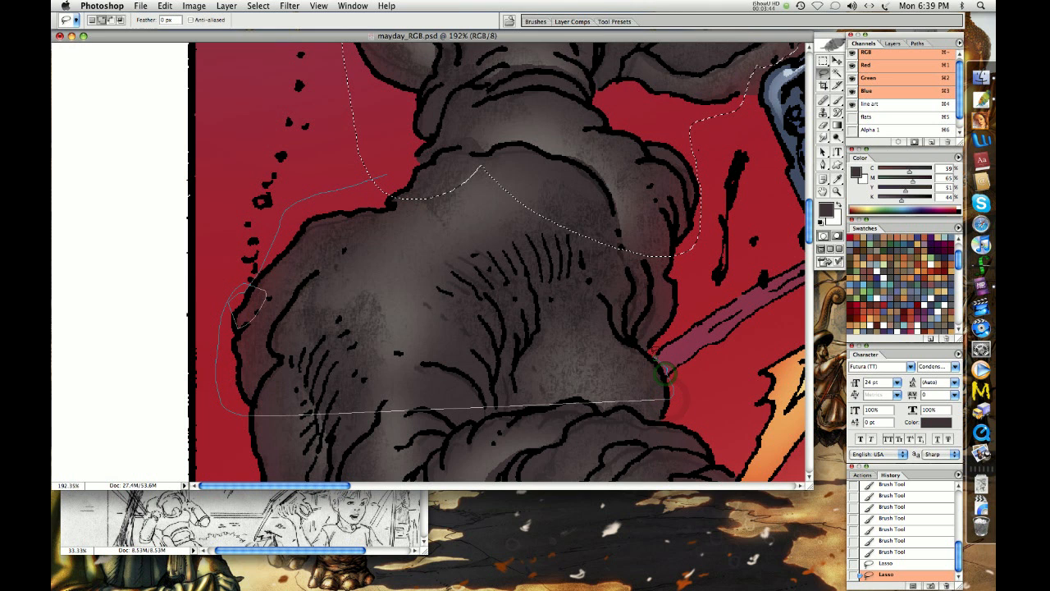
mouse_move(674, 328)
left_mouse_down()
mouse_move(677, 238)
mouse_move(493, 159)
left_mouse_up()
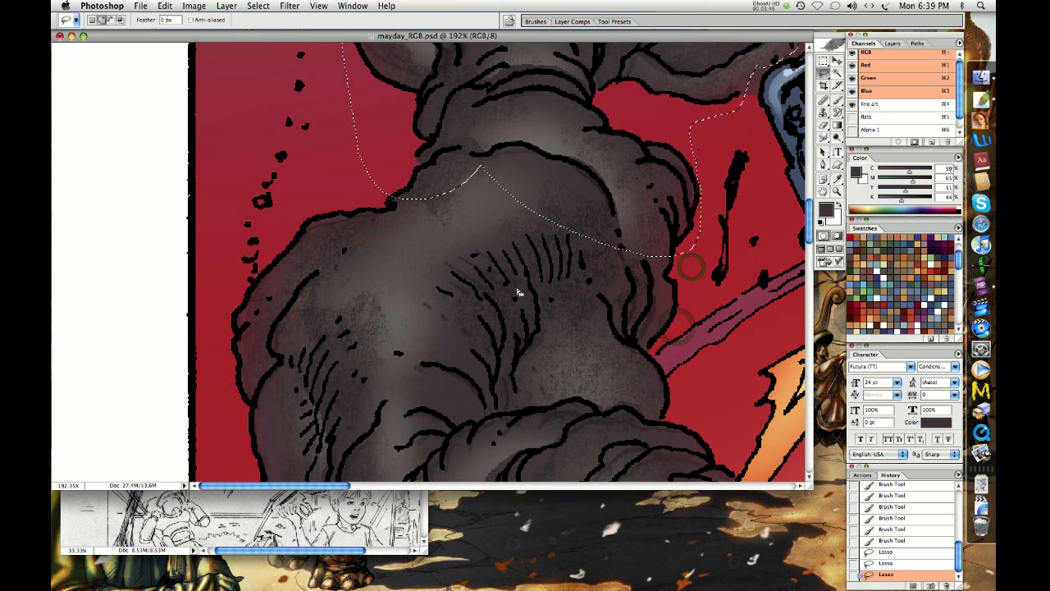
left_click_drag(492, 160, 390, 177)
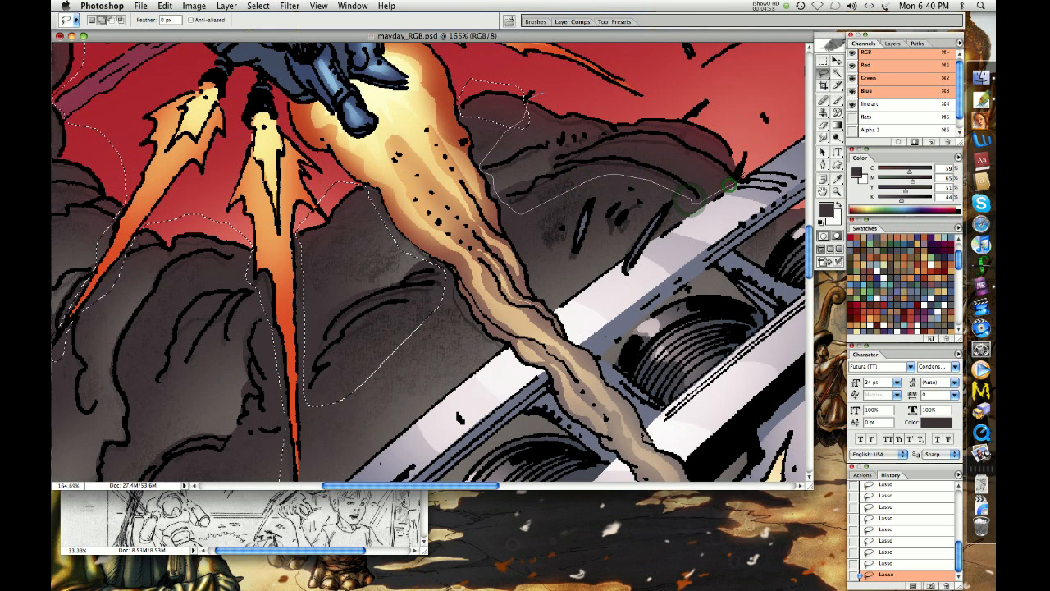
mouse_move(730, 180)
left_mouse_down()
mouse_move(743, 141)
mouse_move(582, 88)
mouse_move(533, 92)
left_mouse_up()
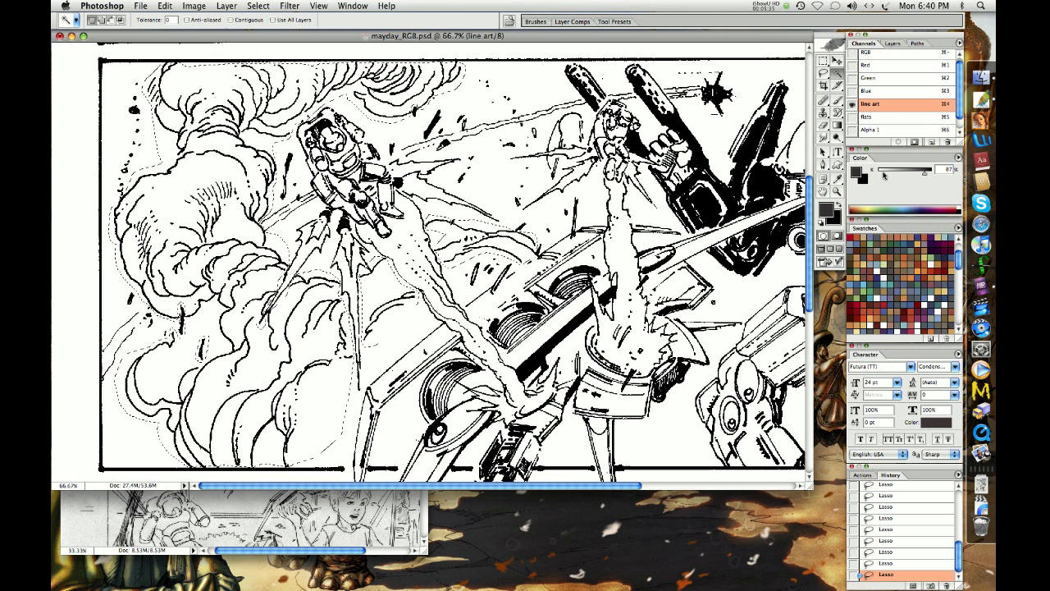
Step: Fill the selected smoke area of the line art channel with white and paste the copied smoke lines into a new channel
left_click(877, 171)
key("alt+BackSpace")
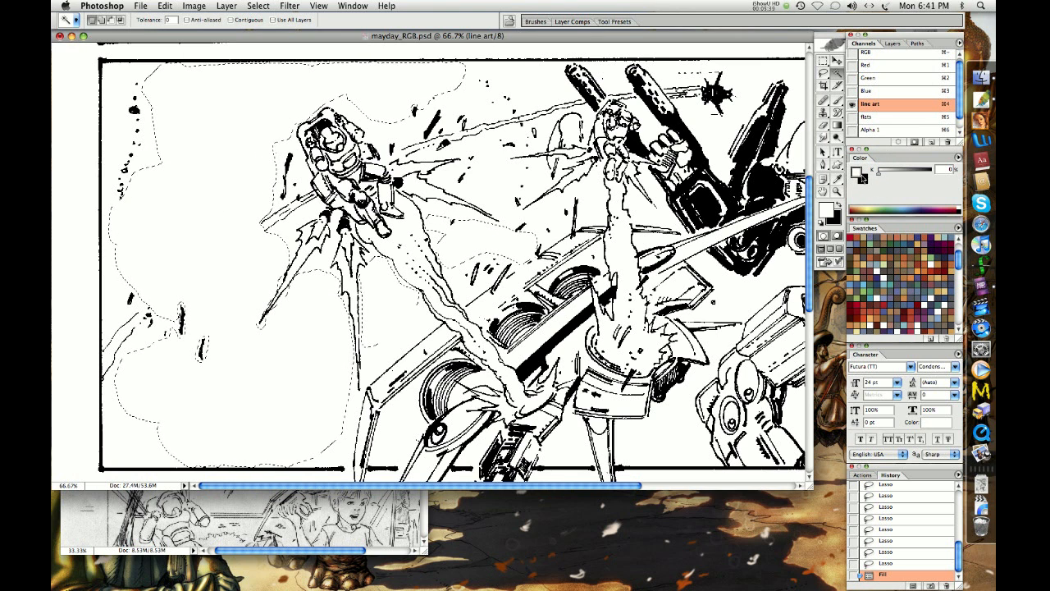
left_click(933, 142)
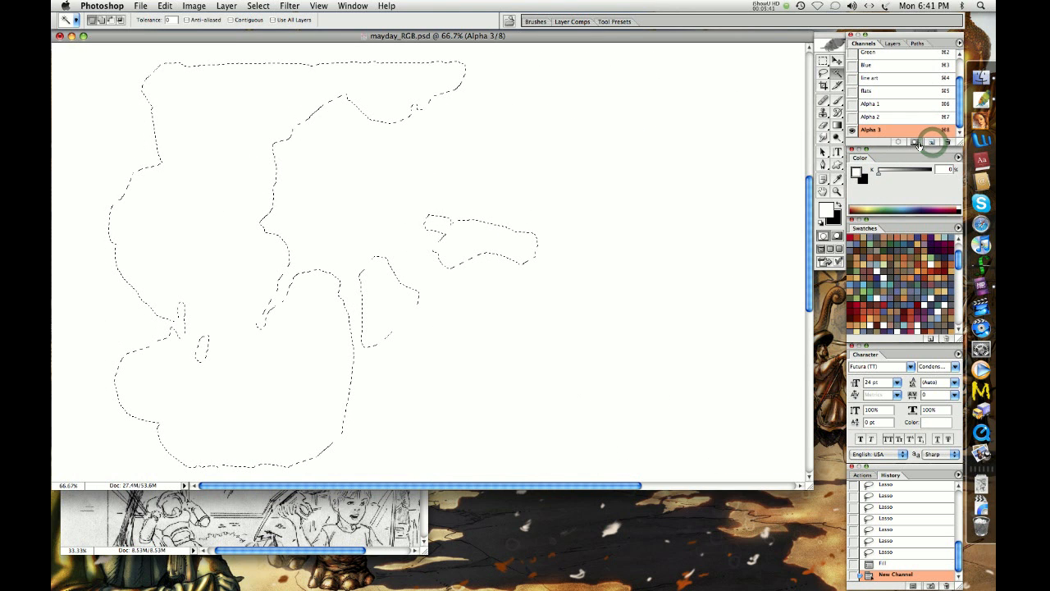
key("super+v")
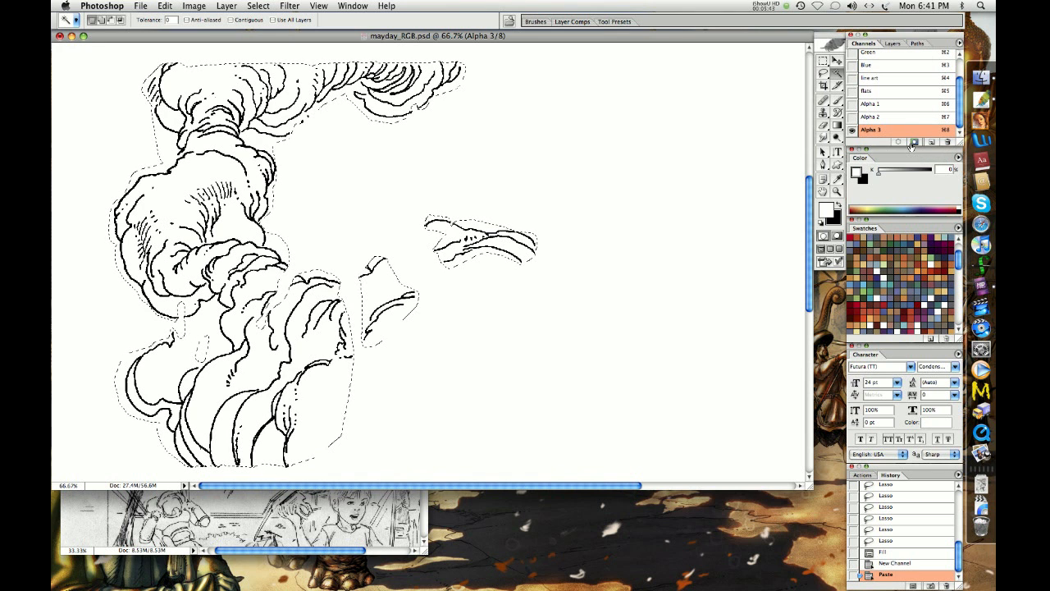
Step: Show the RGB image with the line art, load the new smoke-line channel as a selection, and hide the selection edges
scroll(962, 62, "up", 1)
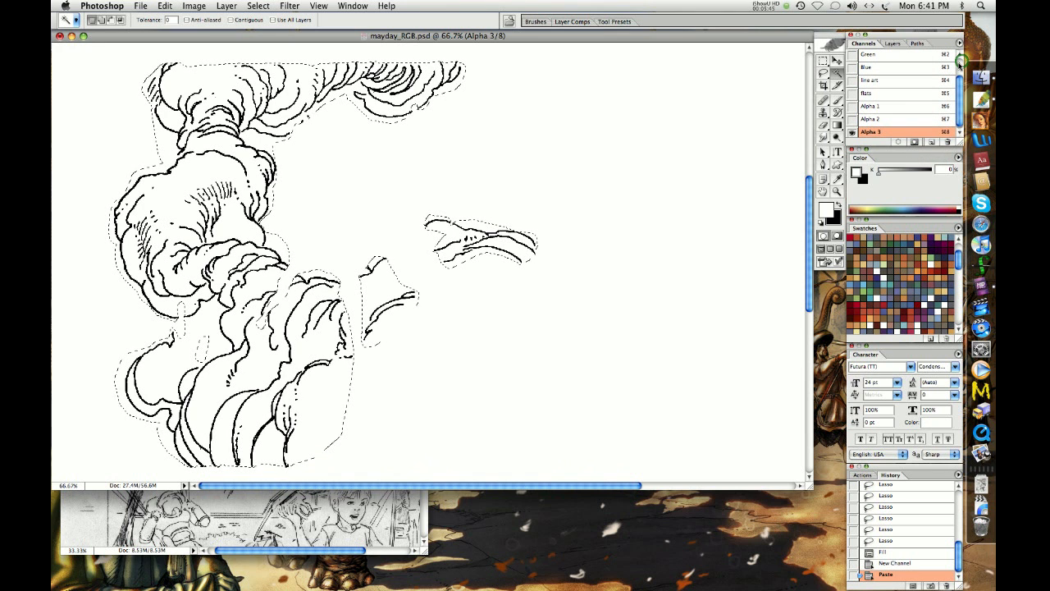
scroll(960, 62, "up", 2)
left_click(890, 56)
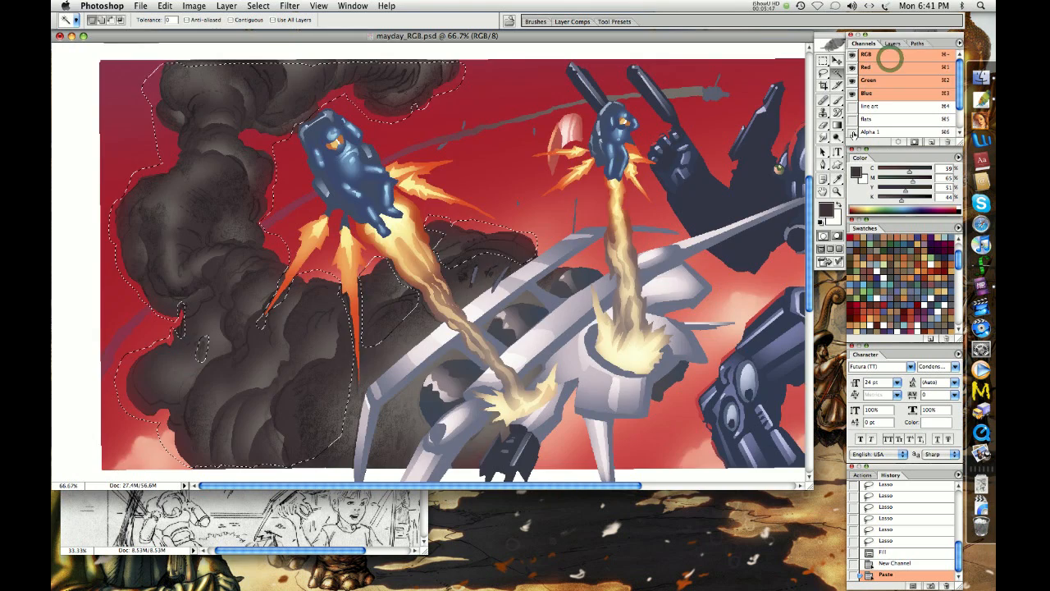
left_click(851, 107)
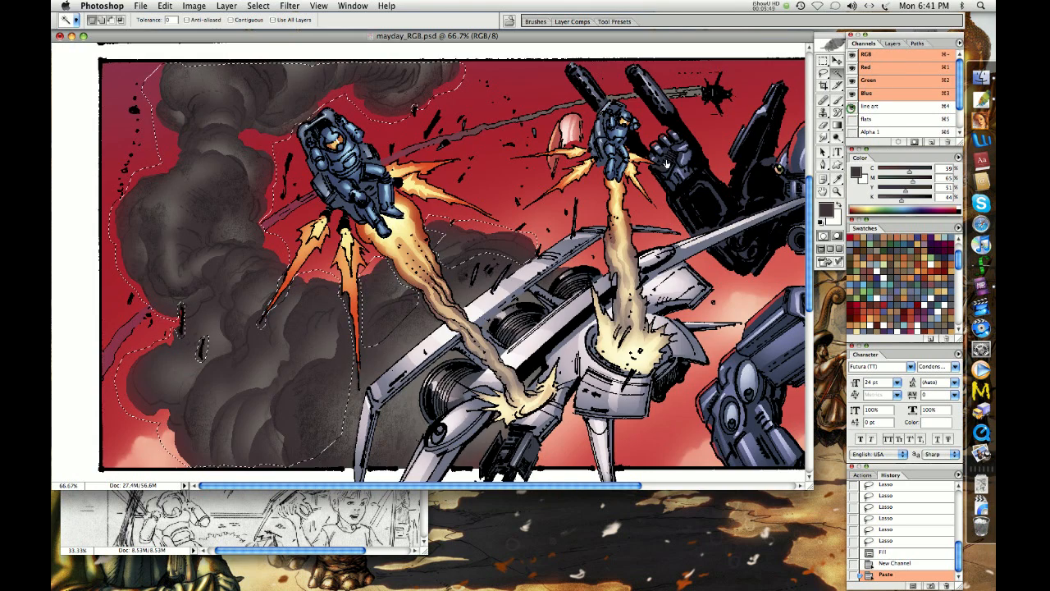
scroll(536, 251, "down", 1)
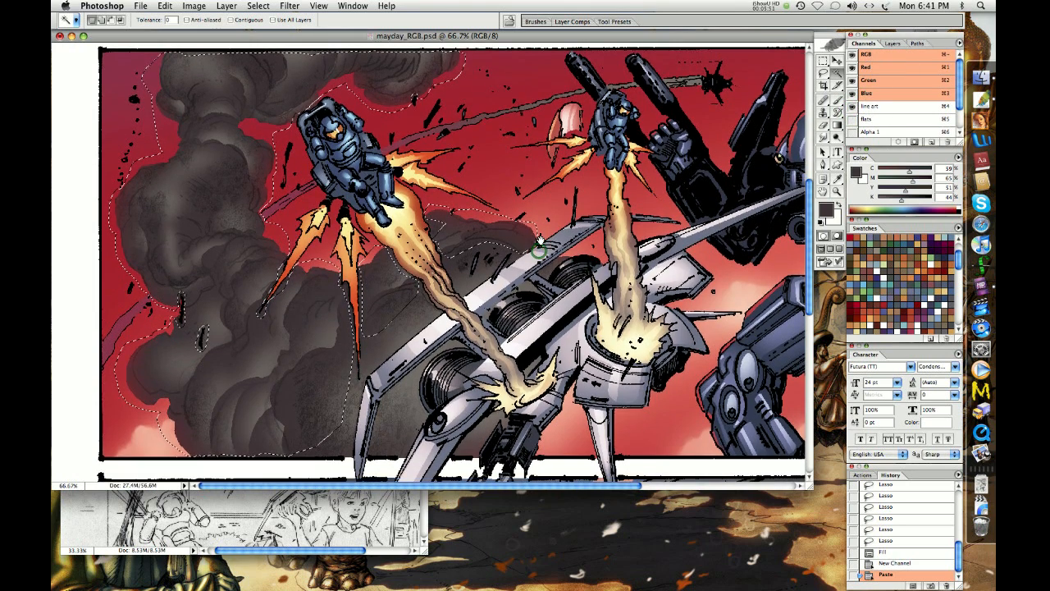
left_click(957, 124)
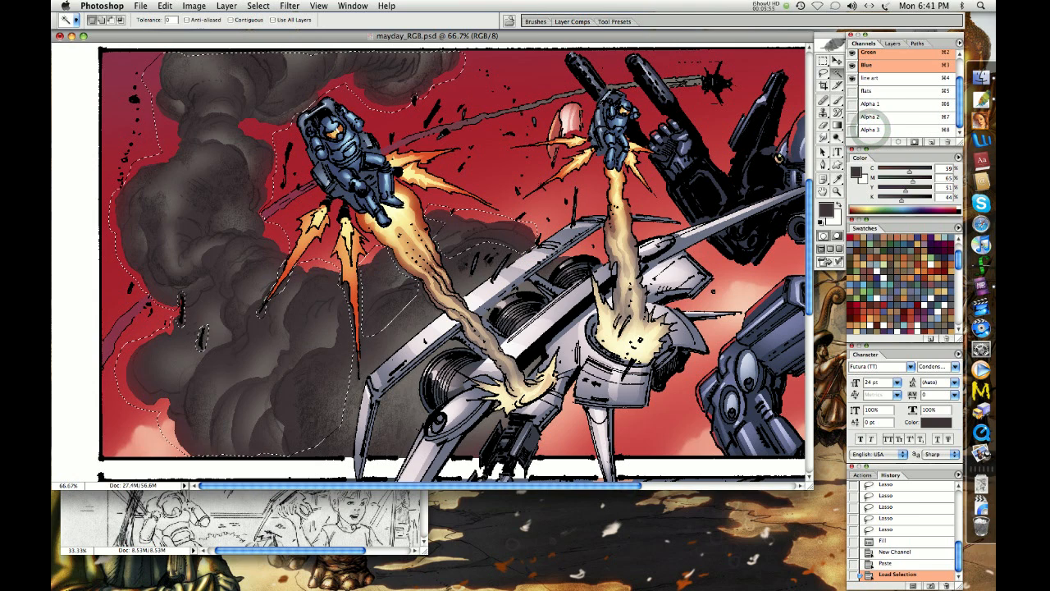
left_click(868, 130, "super")
key("super+h")
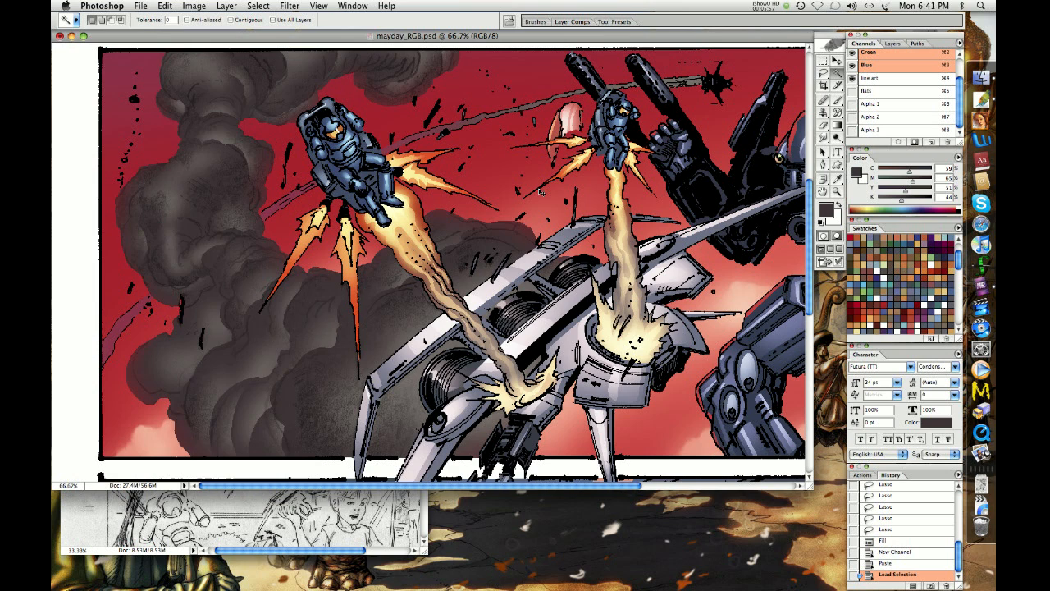
Step: Sample a dark smoke tone (C 59, M 61, Y 53, K 61) and fill the selected smoke lines with it
key("g")
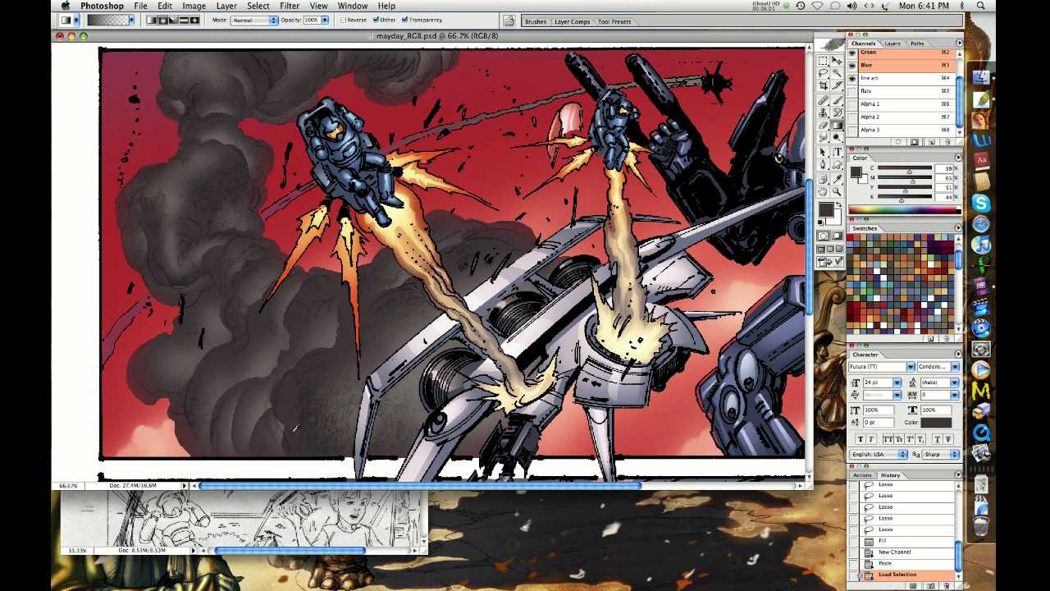
left_click(417, 59, "alt")
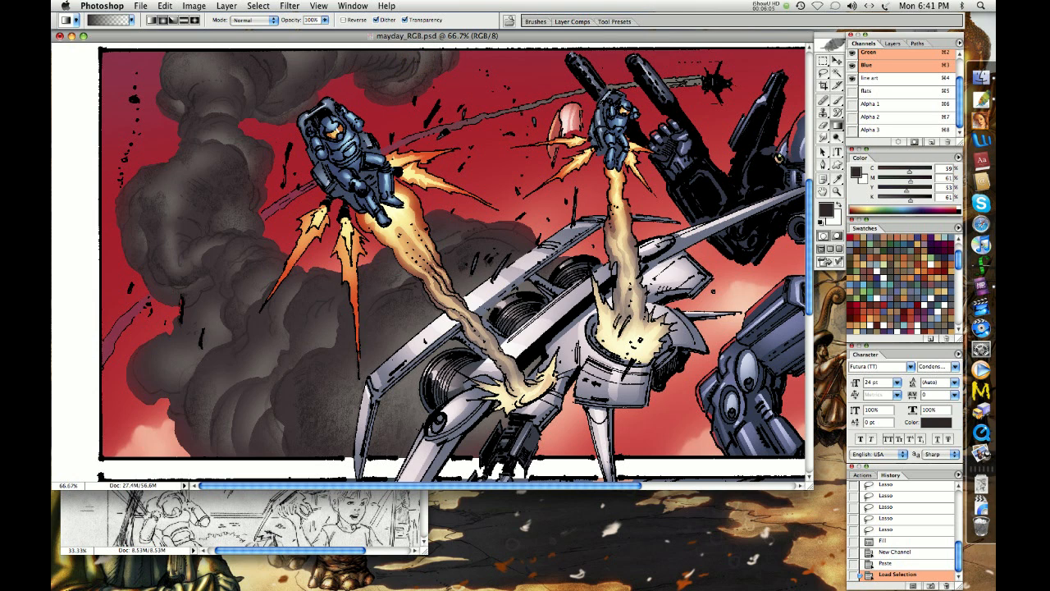
key("alt+BackSpace")
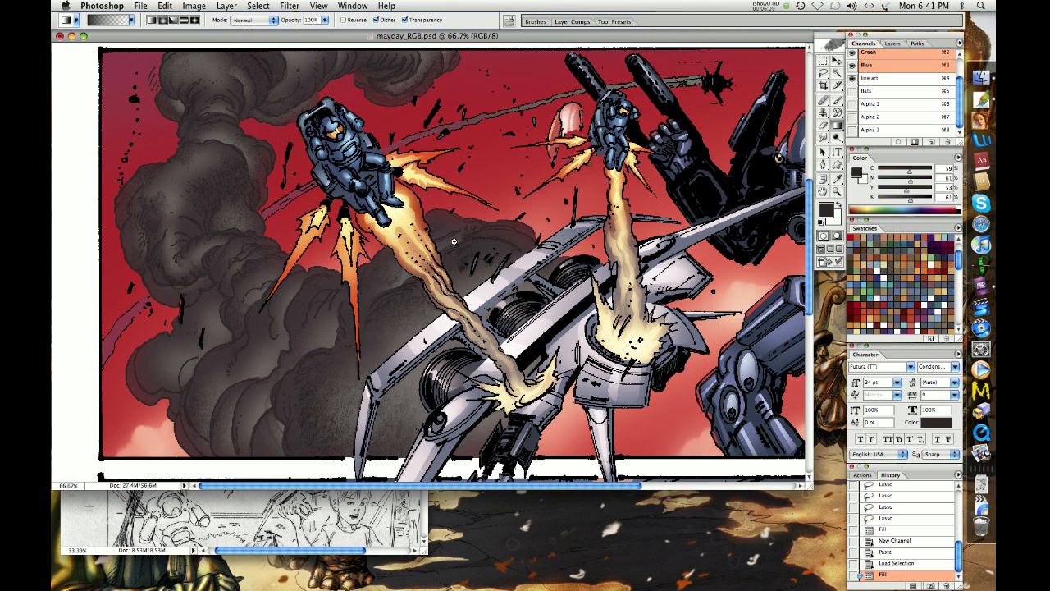
scroll(588, 162, "up", 3)
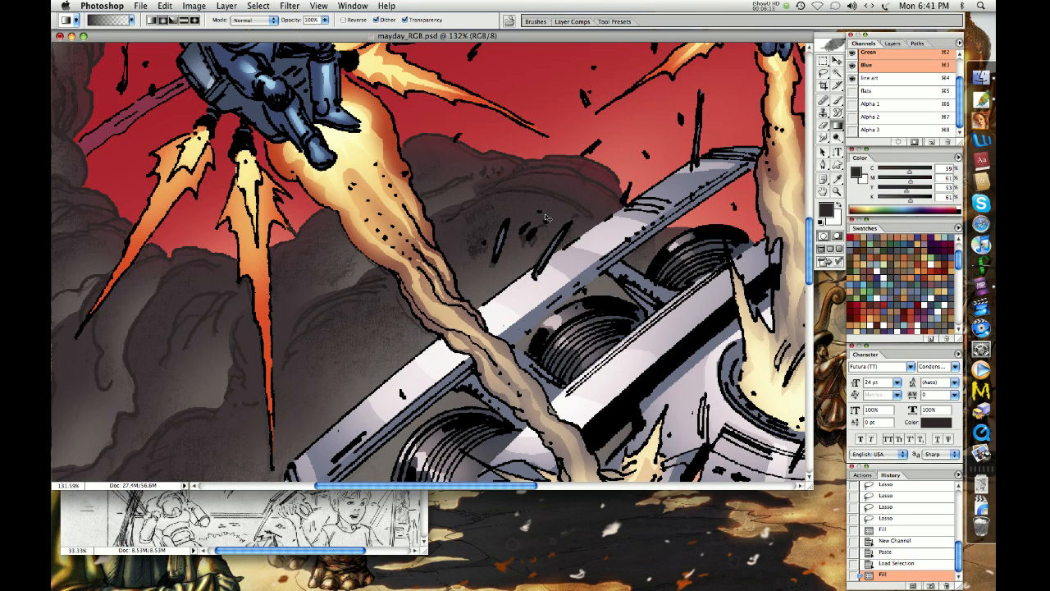
Step: Compare the smoke before and after its line fill by undoing and restoring the dark fill
left_click_drag(279, 227, 566, 326)
left_click_drag(379, 158, 386, 397)
key("super+z")
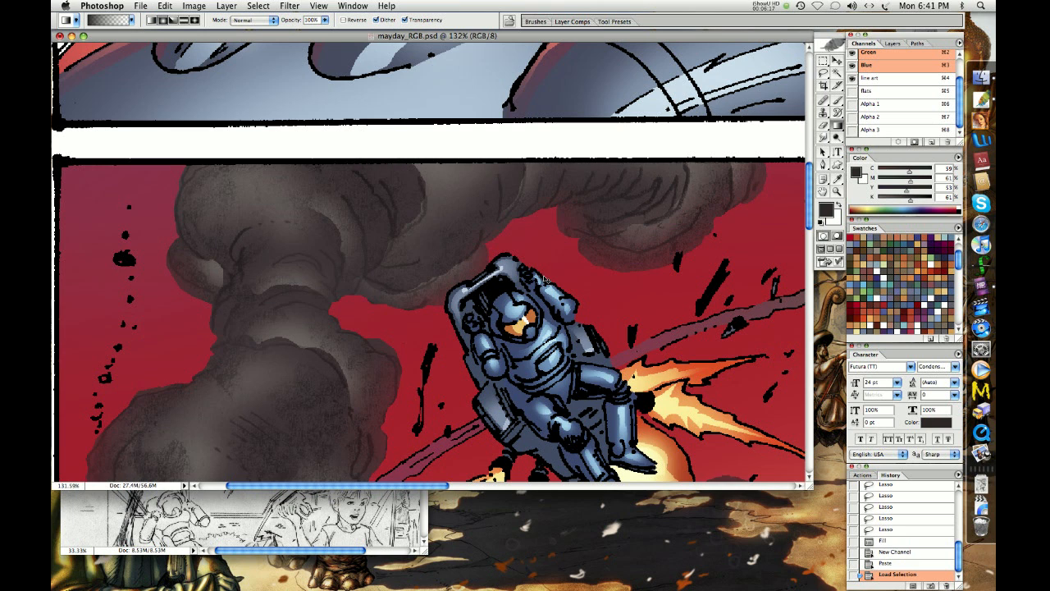
key("super+z")
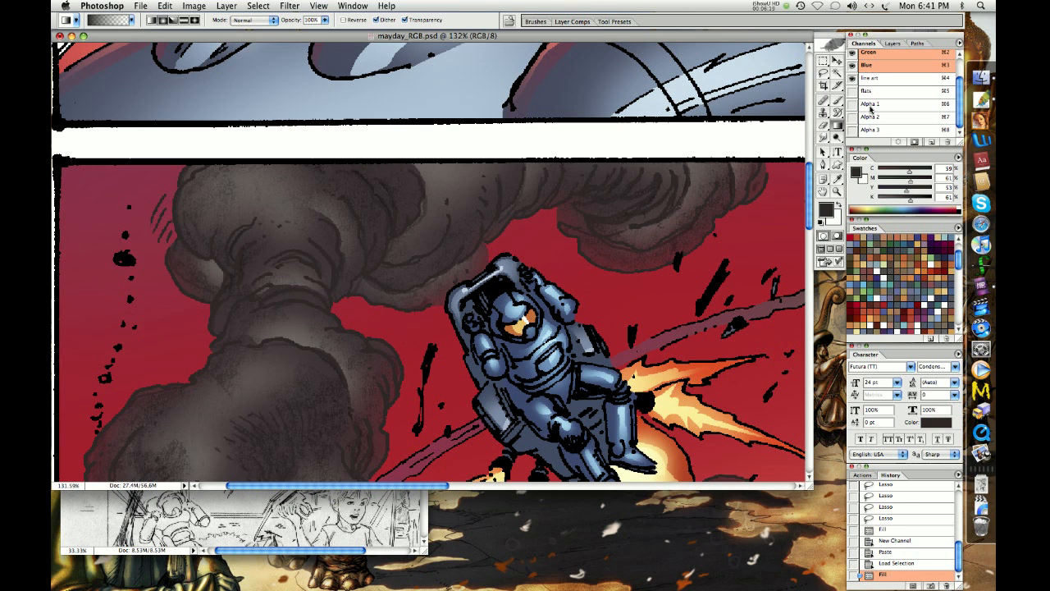
Step: Hide the line art channel and examine the recolored smoke lines across the whole middle panel
left_click(851, 77)
scroll(529, 370, "down", 5)
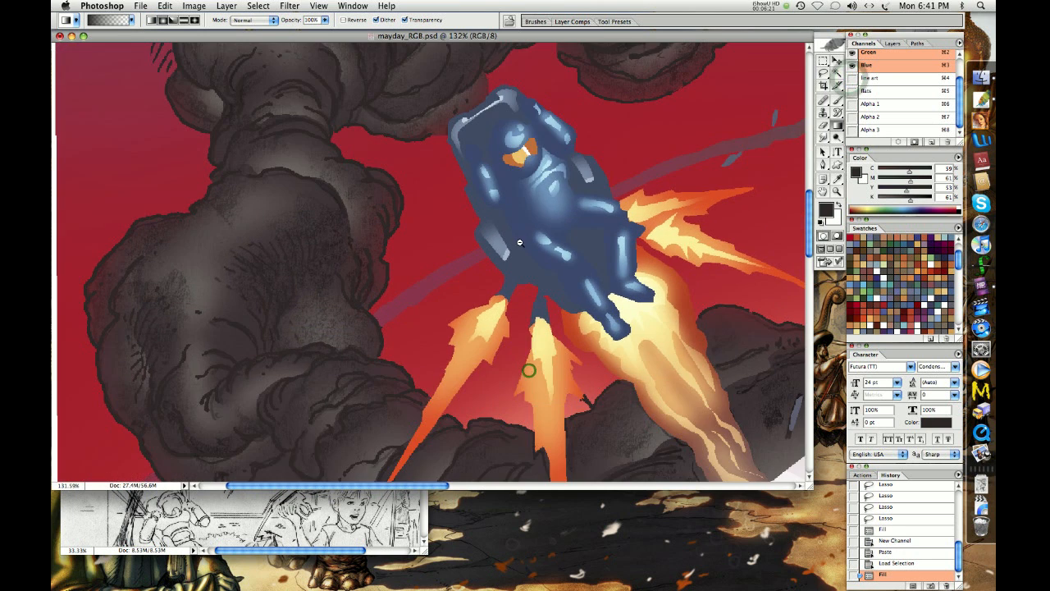
left_click(485, 337, "alt+super")
left_click_drag(484, 338, 430, 275)
left_click(426, 259, "alt+super")
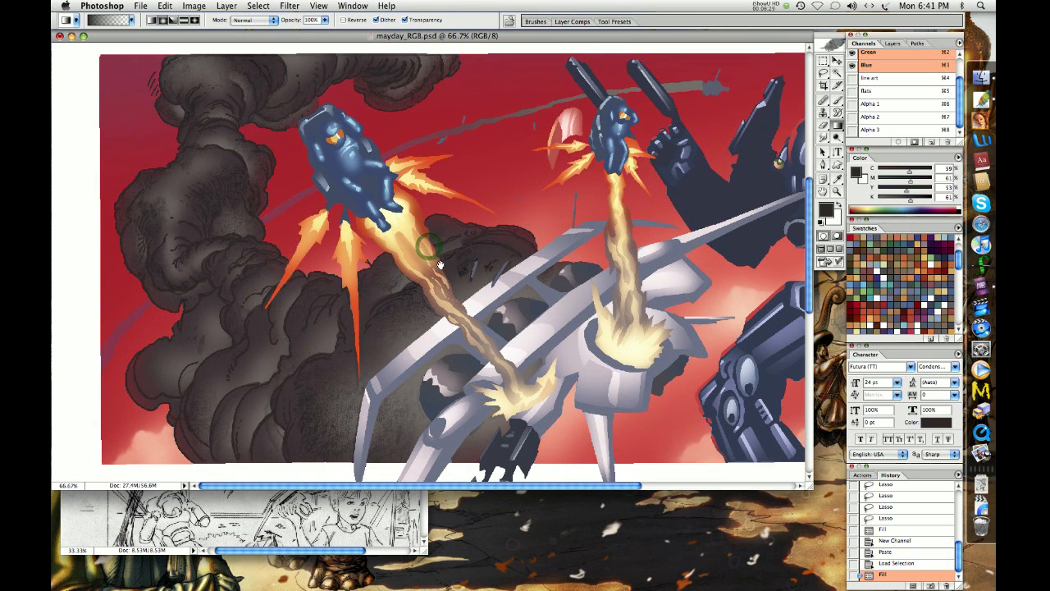
Step: Sample the sky red (C 2, M 91, Y 76, K 5) and brush it in Color mode over the stray lines beside the smoke column
key("b")
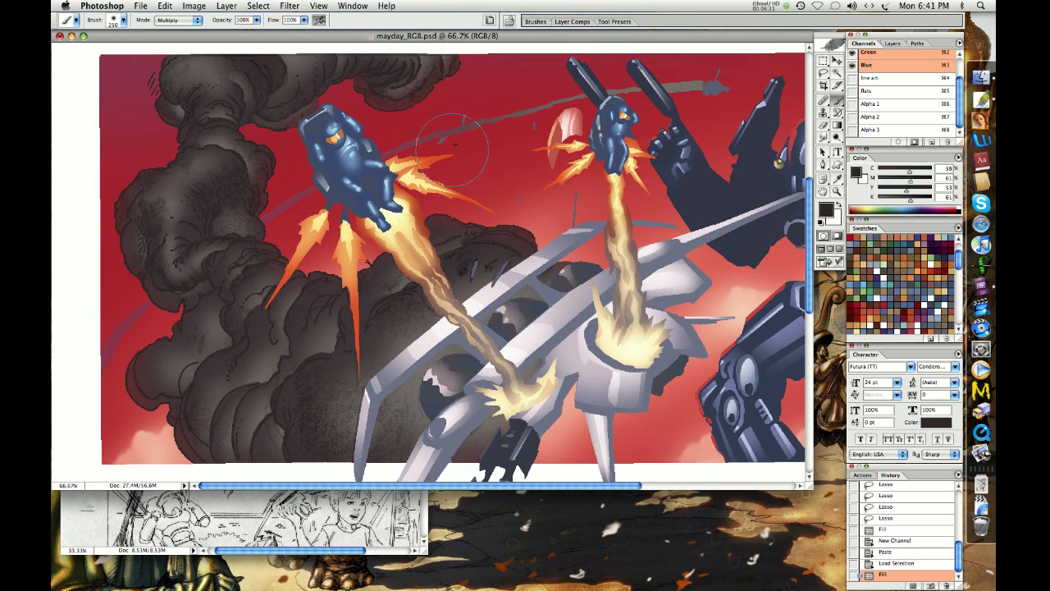
left_click(474, 85, "alt")
left_click(190, 20)
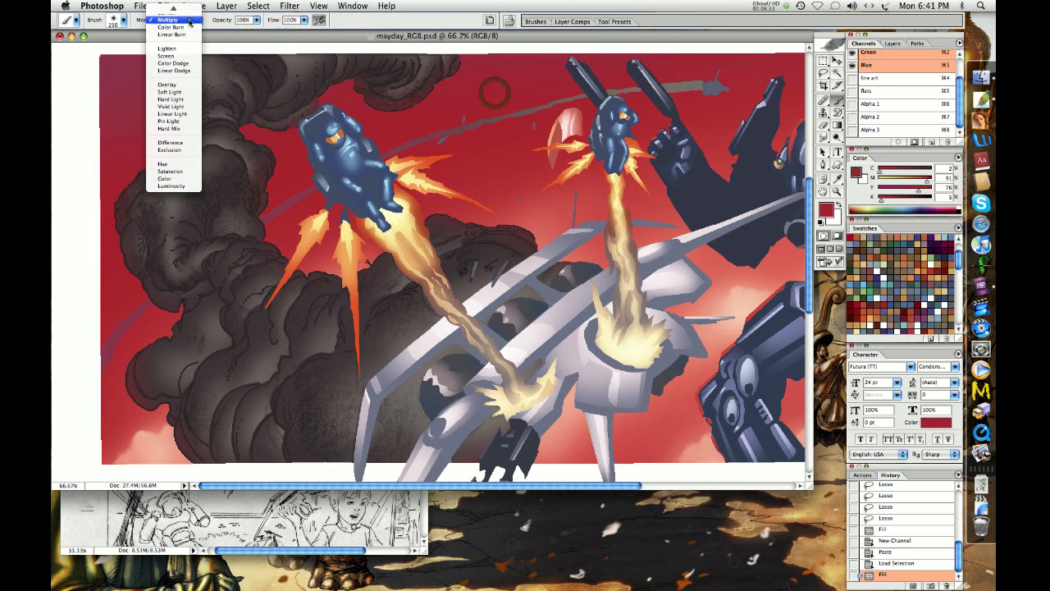
left_click(167, 178)
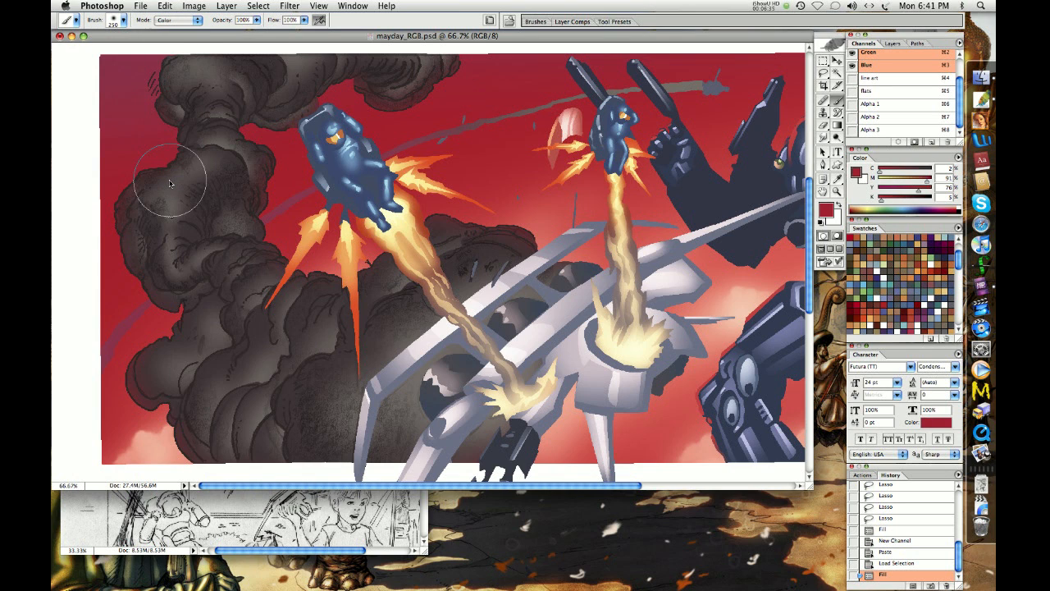
left_click(138, 138)
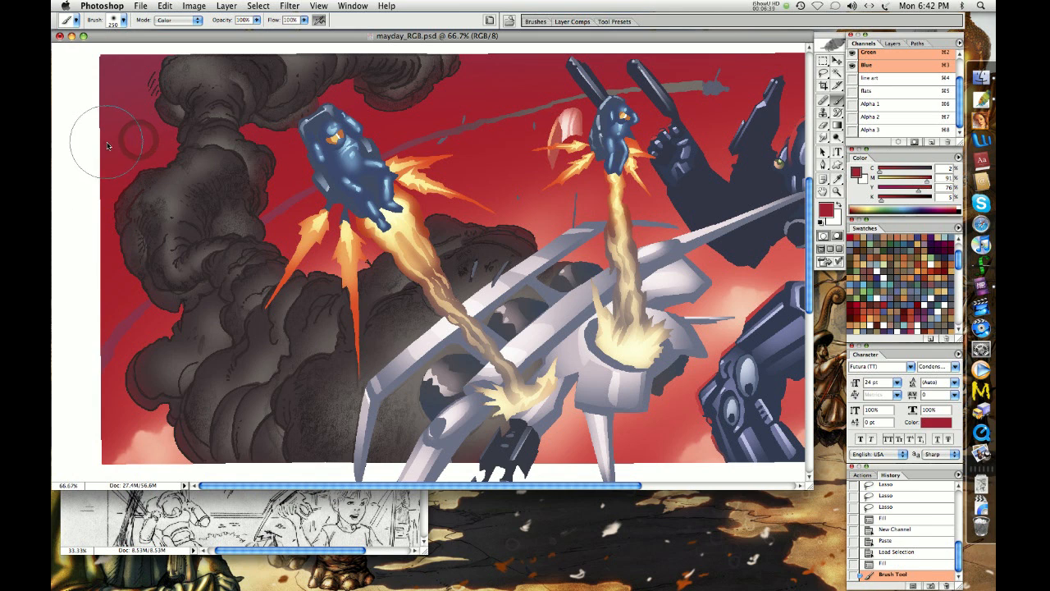
key("ctrl+z")
mouse_move(108, 191)
left_mouse_down()
mouse_move(78, 222)
mouse_move(97, 208)
mouse_move(121, 290)
left_mouse_up()
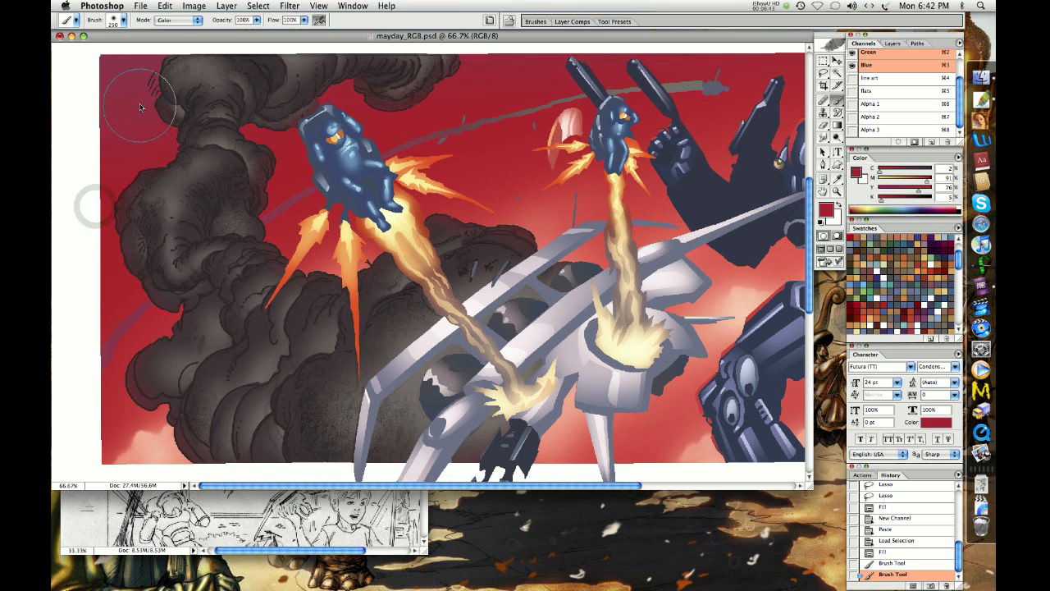
mouse_move(138, 107)
left_mouse_down()
mouse_move(156, 66)
mouse_move(208, 44)
left_mouse_up()
key("super+z")
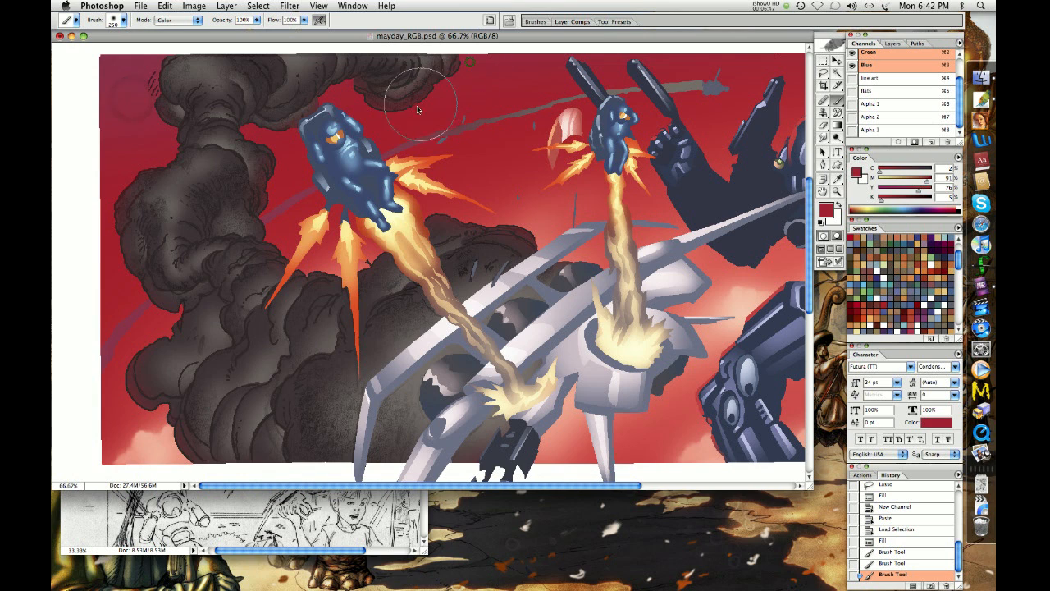
Step: Brush the same red in Color mode over the sky around the larger flying figure, and show the line art channel again
left_click_drag(418, 107, 484, 100)
mouse_move(384, 136)
left_mouse_down()
mouse_move(367, 122)
mouse_move(457, 130)
left_mouse_up()
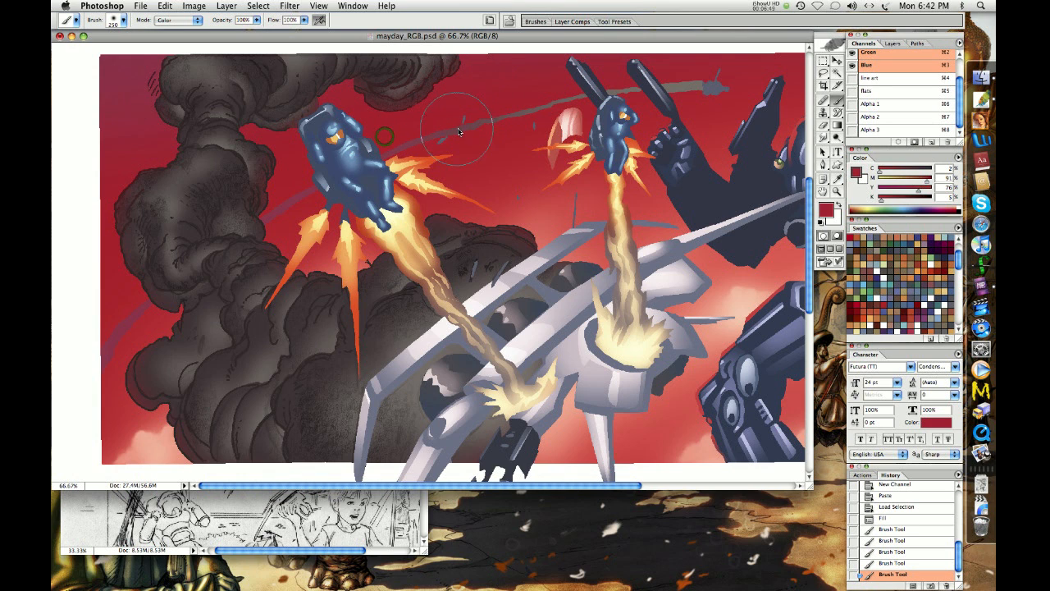
left_click_drag(464, 201, 551, 197)
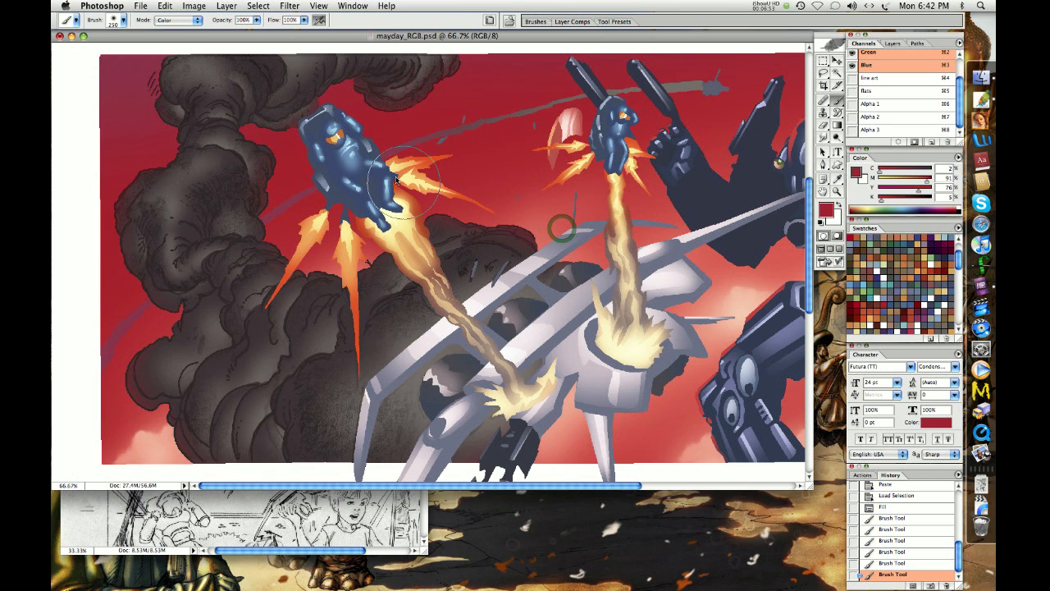
mouse_move(397, 179)
left_mouse_down()
mouse_move(449, 192)
mouse_move(393, 209)
mouse_move(359, 238)
mouse_move(379, 219)
mouse_move(368, 226)
mouse_move(359, 249)
mouse_move(338, 250)
mouse_move(323, 213)
mouse_move(366, 202)
left_mouse_up()
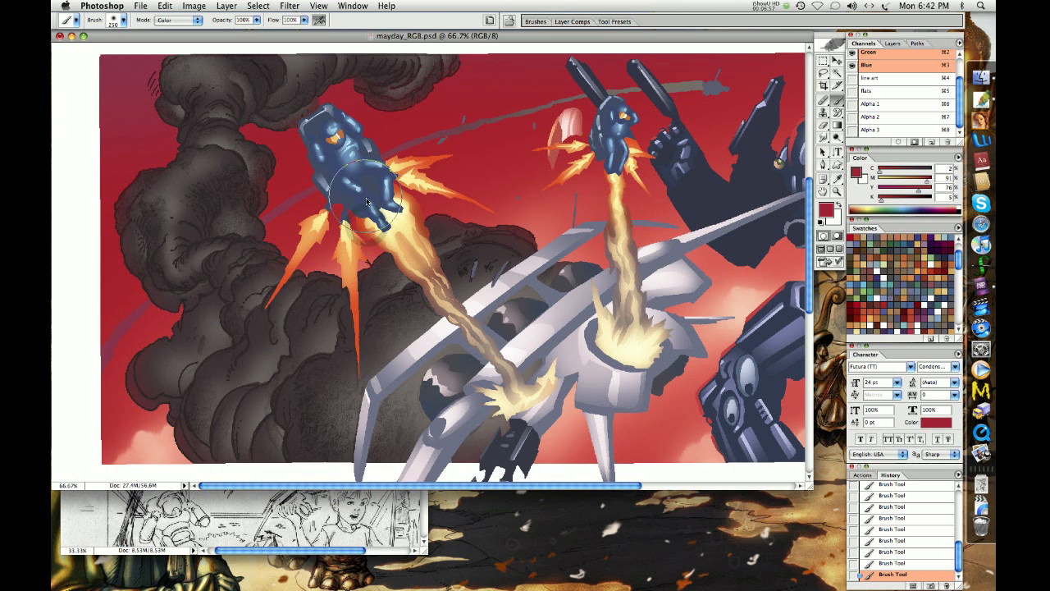
scroll(366, 202, "down", 5)
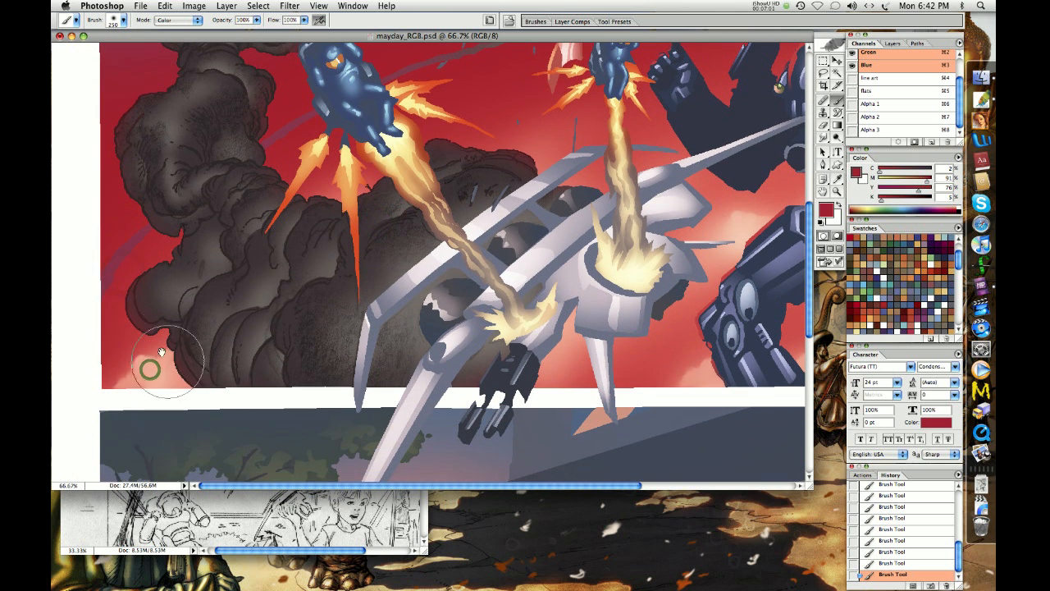
scroll(235, 284, "up", 6)
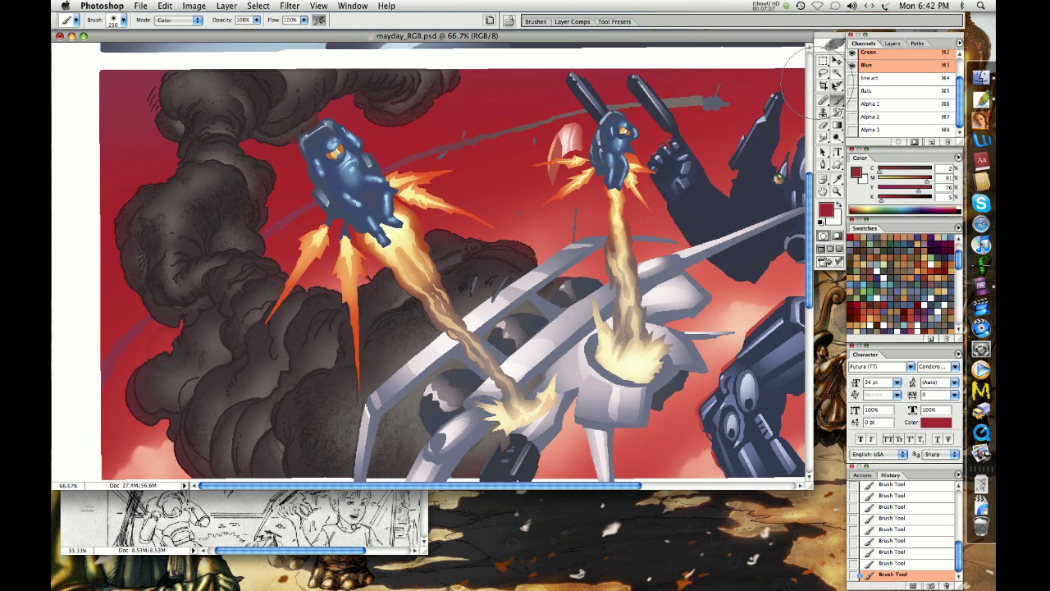
left_click(852, 78)
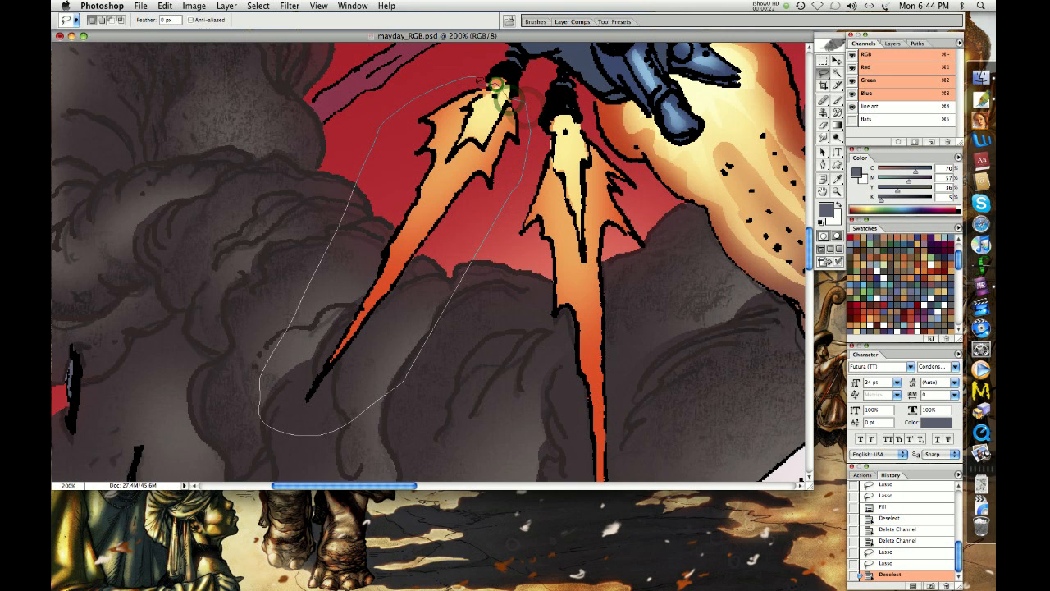
Step: Lasso around the two downward thruster flames of the larger flying figure, adding the second flame to the selection
left_click_drag(500, 89, 492, 89)
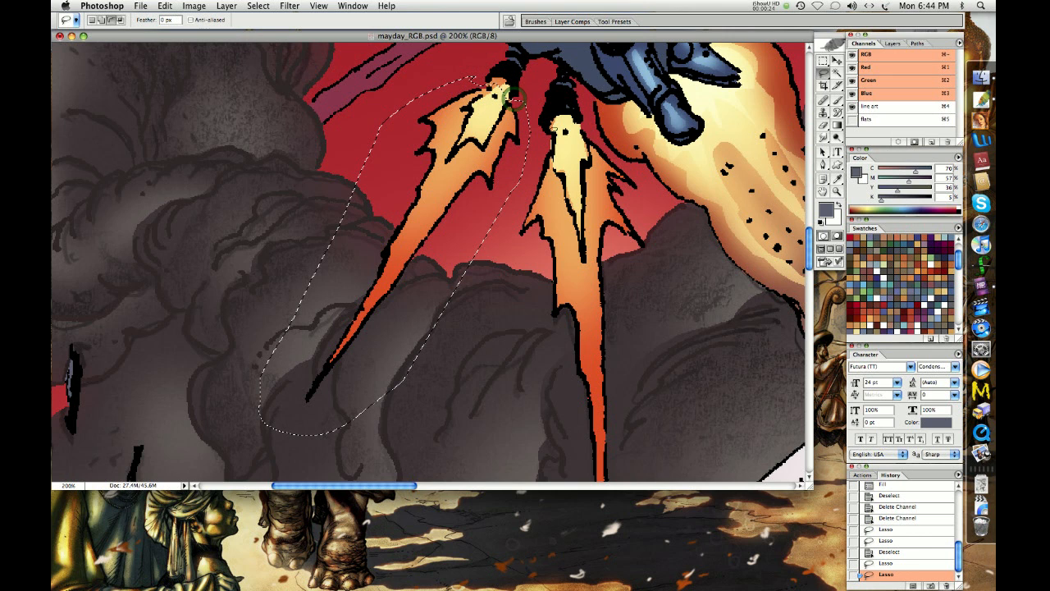
scroll(492, 191, "right", 5)
scroll(492, 191, "down", 2)
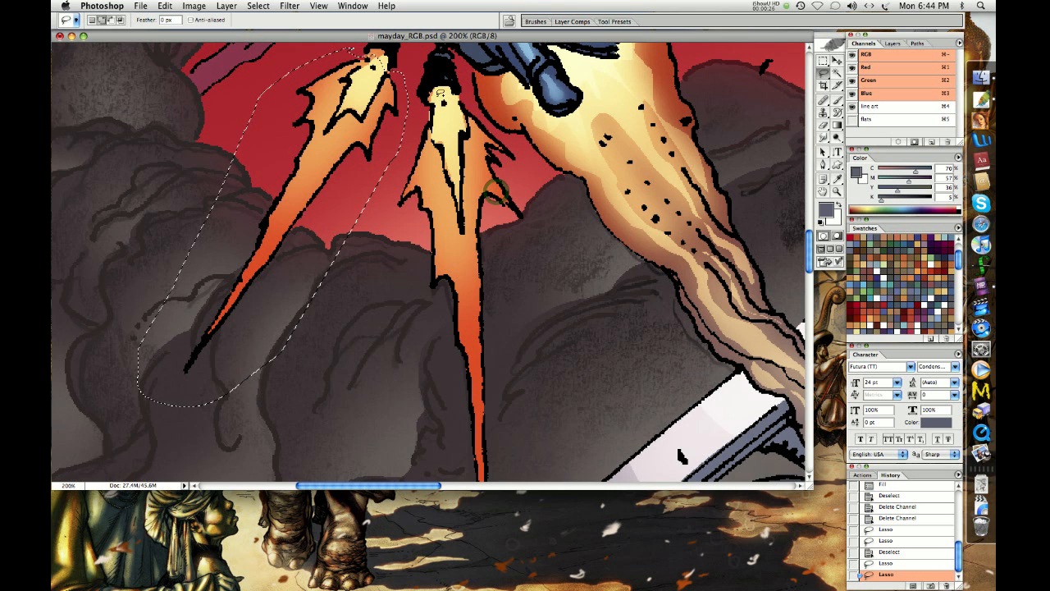
mouse_move(436, 96)
left_mouse_down()
mouse_move(388, 161)
mouse_move(345, 389)
mouse_move(484, 456)
mouse_move(502, 420)
mouse_move(488, 457)
mouse_move(527, 324)
mouse_move(546, 51)
mouse_move(537, 209)
left_mouse_up()
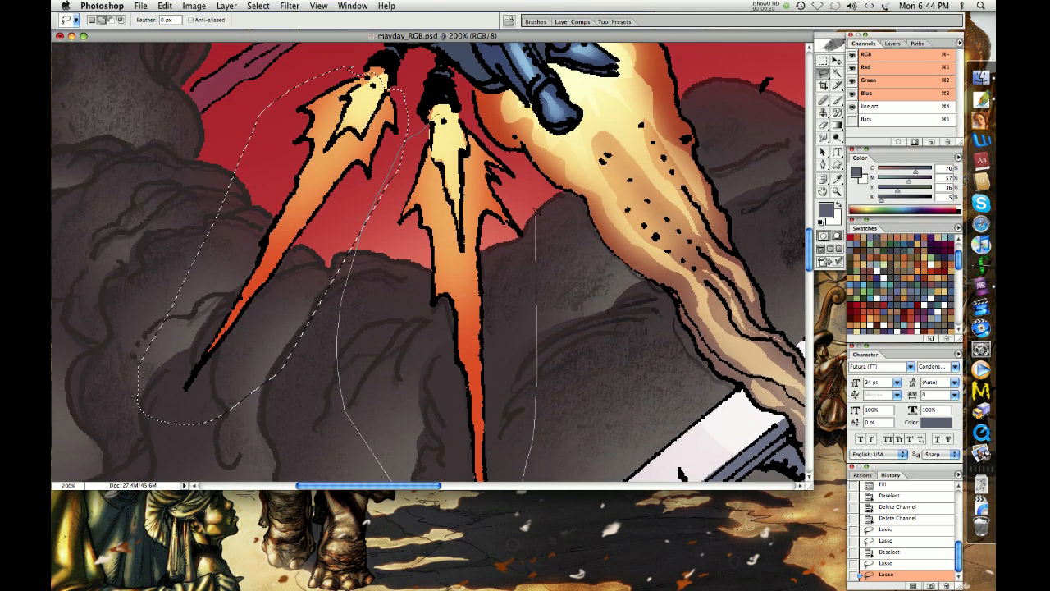
Step: Cut the selected flame lines out of the line art channel and paste them into a new channel
left_click(884, 106)
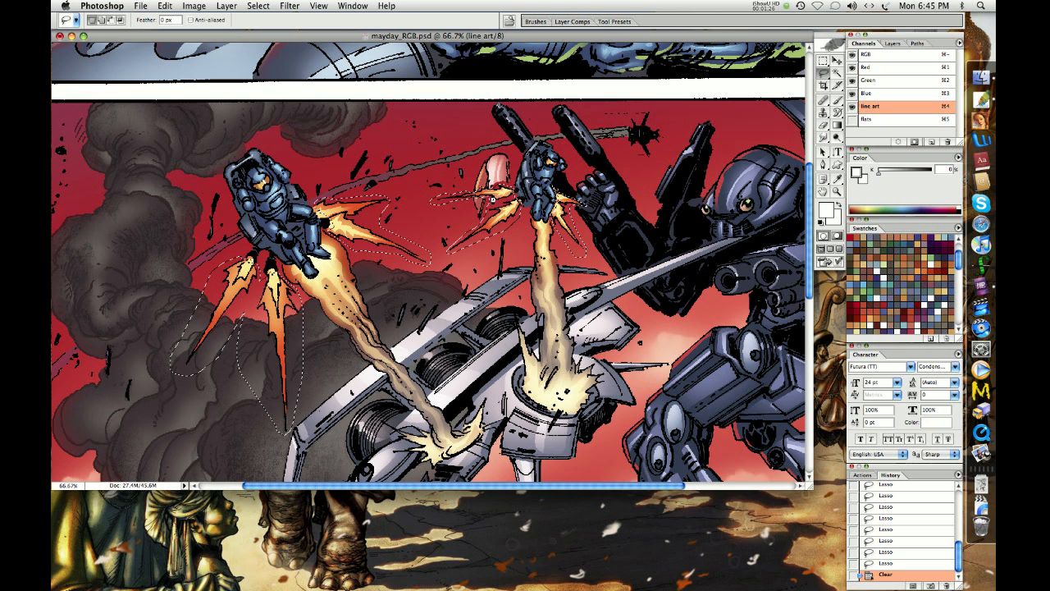
left_click(929, 142)
key("super+v")
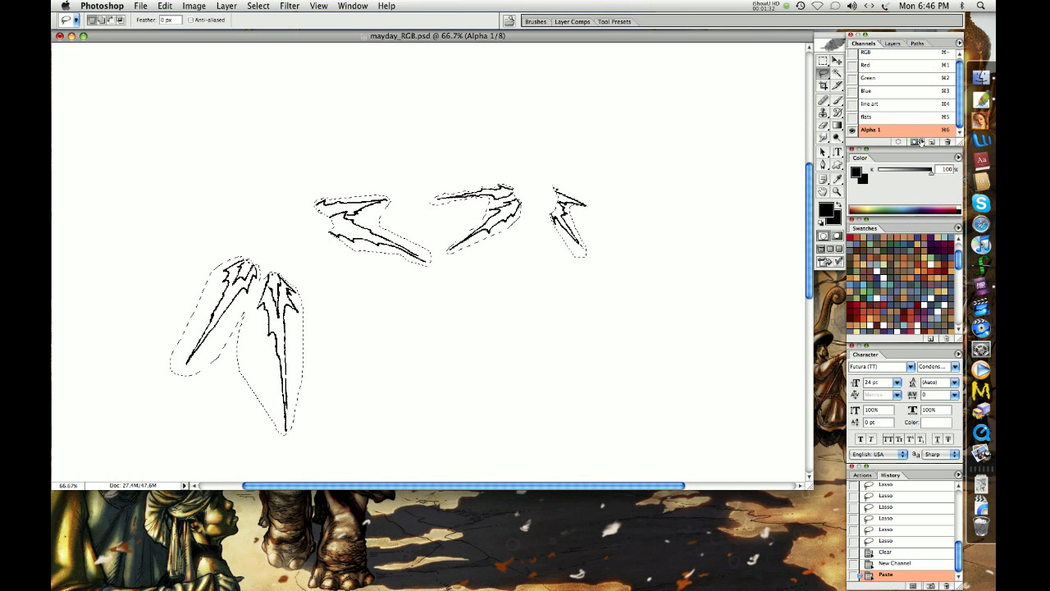
Step: Load the flame-line channel as a selection on the RGB image, fill it with dark red (C 16, M 84, Y 100, K 26), and hide the selection edges
left_click(878, 54)
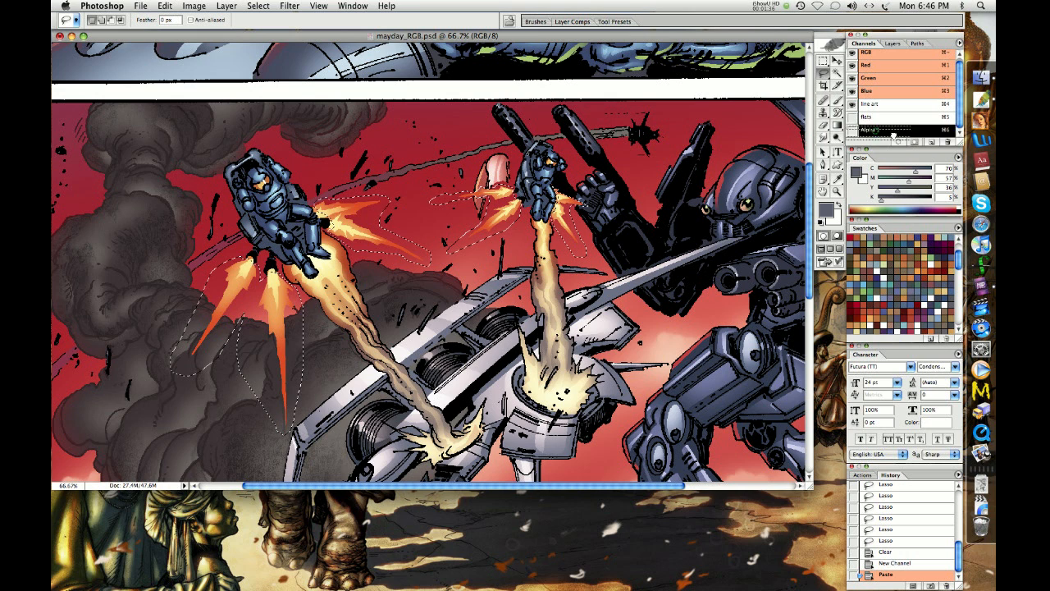
left_click(871, 130, "super")
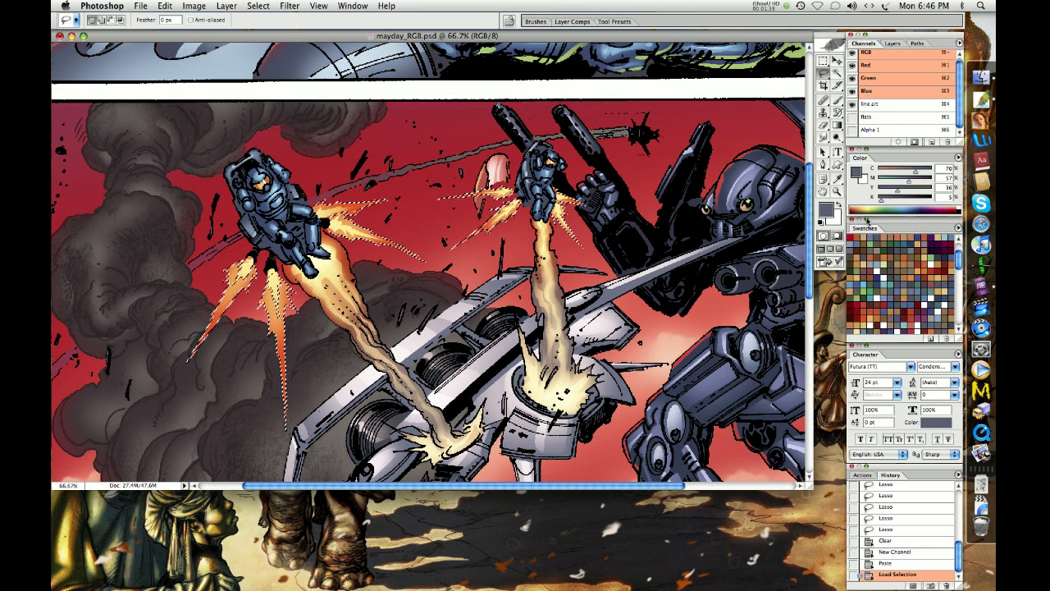
left_click(857, 311)
key("alt+BackSpace")
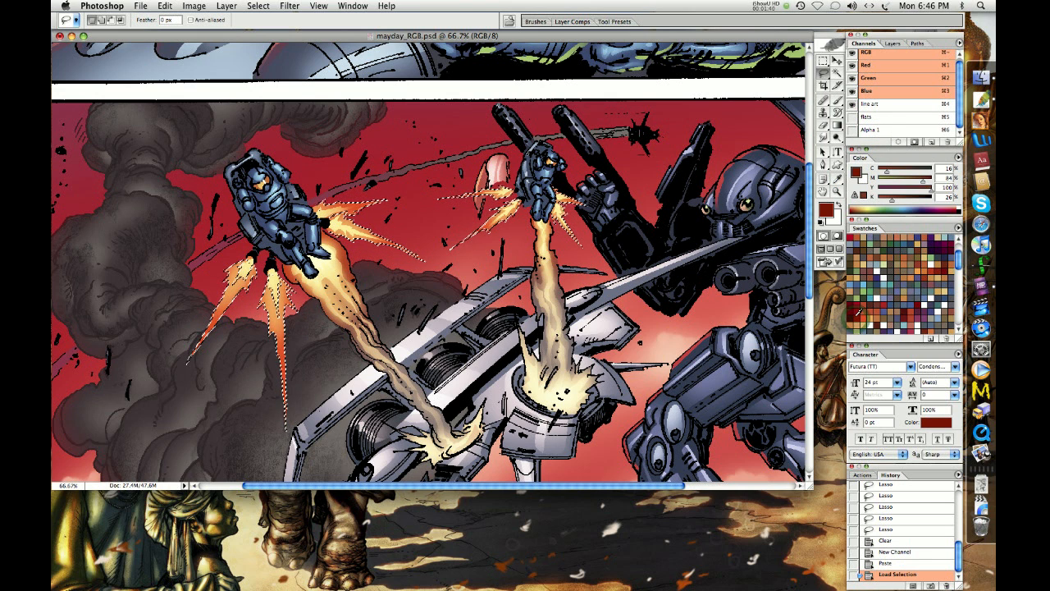
key("super+d")
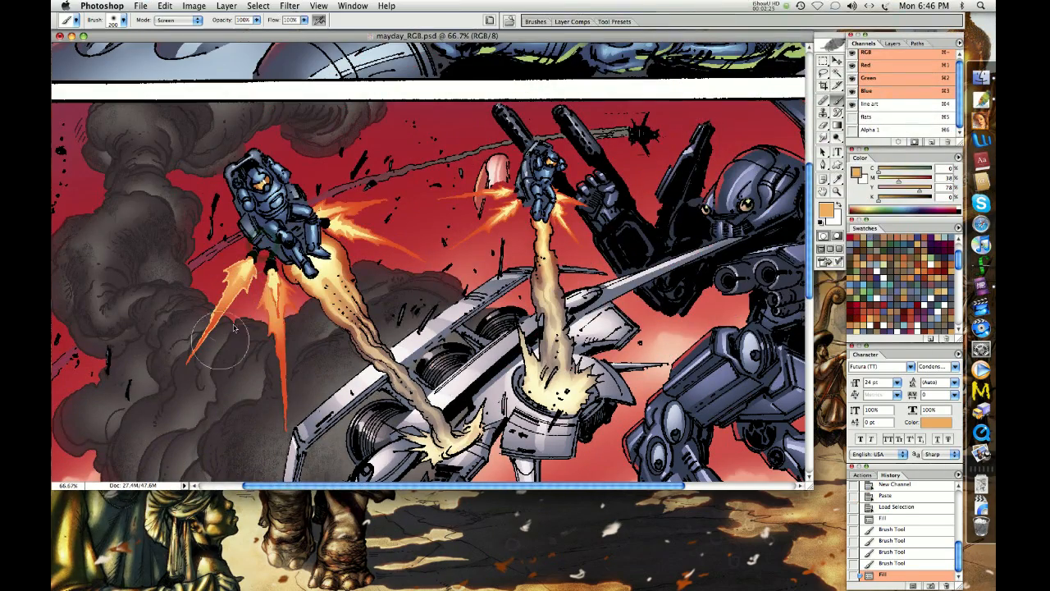
Step: Brush light orange (C 0, M 38, Y 78, K 0) in Screen mode over the thruster flame lines of both flying figures
mouse_move(267, 324)
left_mouse_down()
mouse_move(278, 378)
mouse_move(298, 331)
left_mouse_up()
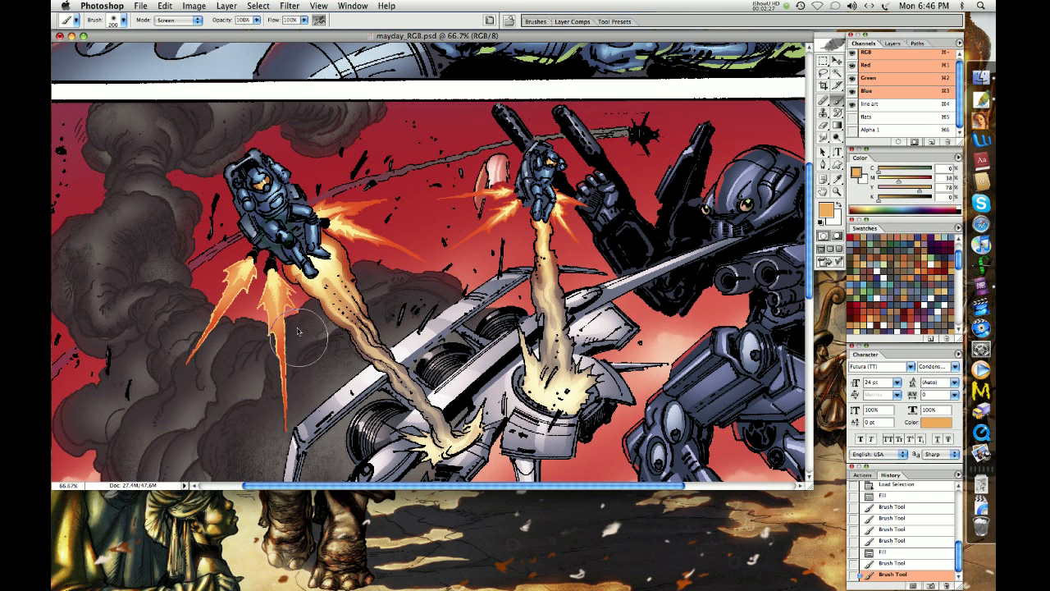
mouse_move(337, 216)
left_mouse_down()
mouse_move(391, 243)
mouse_move(459, 246)
mouse_move(382, 246)
left_mouse_up()
mouse_move(518, 191)
left_mouse_down()
mouse_move(472, 215)
mouse_move(558, 190)
mouse_move(544, 198)
mouse_move(574, 229)
mouse_move(559, 190)
mouse_move(548, 182)
mouse_move(565, 216)
mouse_move(543, 185)
mouse_move(554, 196)
left_mouse_up()
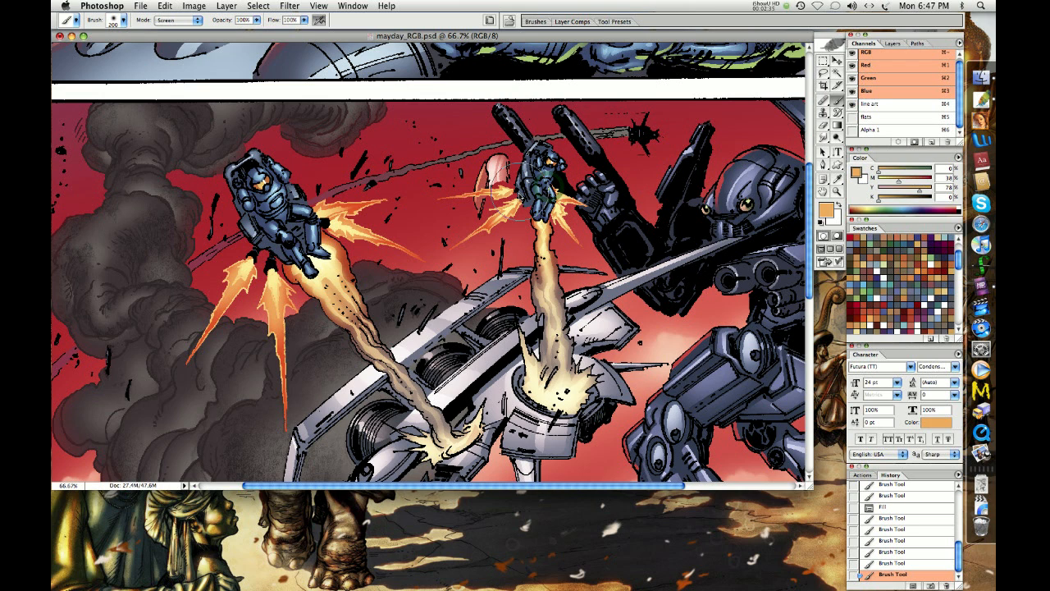
key("super+z")
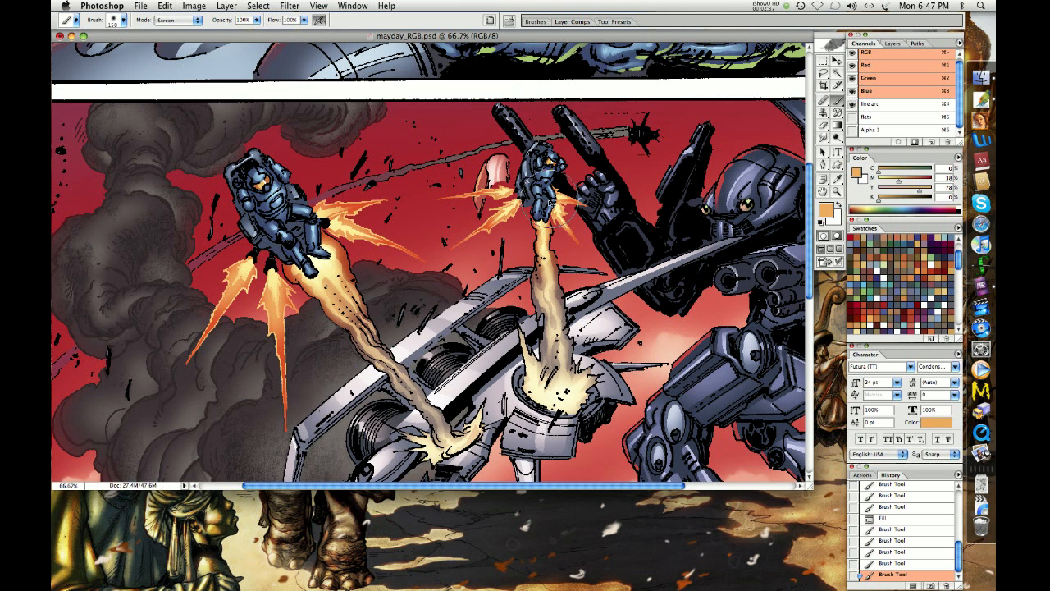
mouse_move(548, 196)
left_mouse_down()
mouse_move(541, 230)
mouse_move(513, 180)
mouse_move(525, 190)
mouse_move(496, 201)
left_mouse_up()
key("bracketright")
key("bracketright")
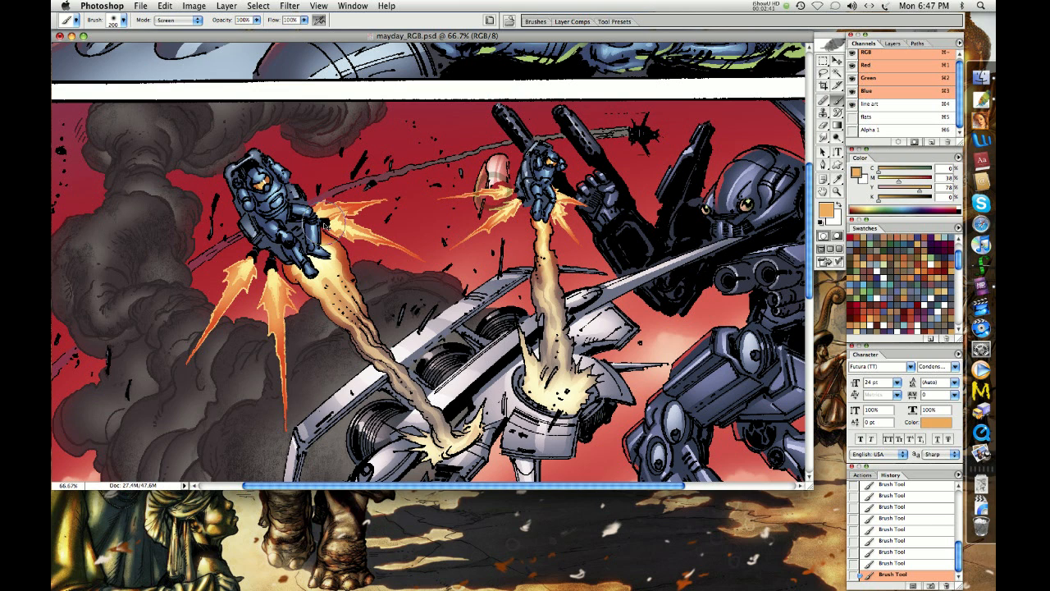
mouse_move(342, 232)
left_mouse_down()
mouse_move(425, 253)
mouse_move(393, 266)
mouse_move(270, 276)
left_mouse_up()
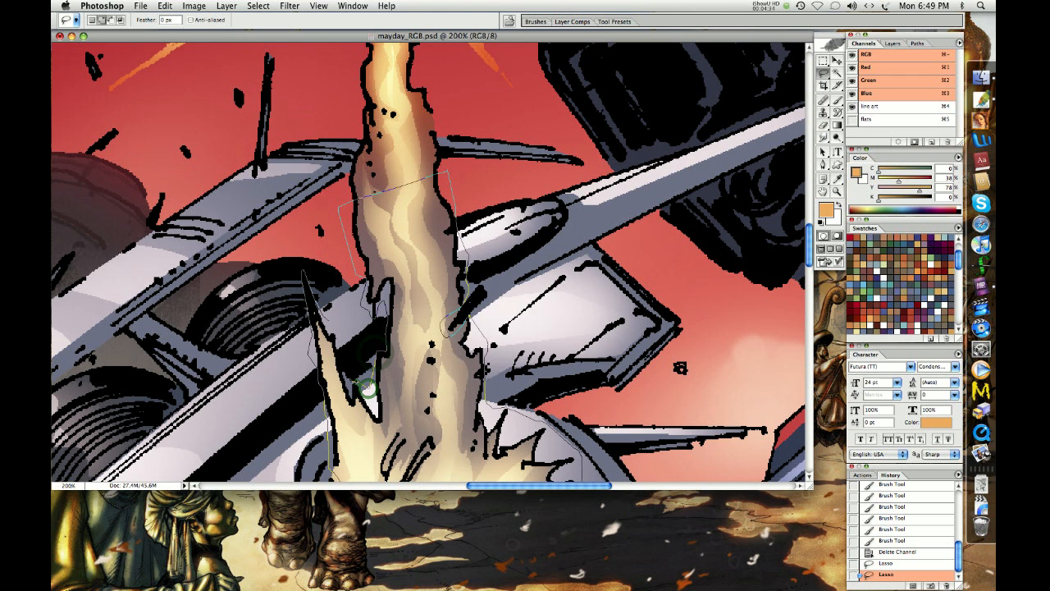
Step: Lasso the exhaust trails and blasts, fill their separated lines with rust red (C 4, M 81, Y 94, K 7), and hide the selection edges
mouse_move(363, 386)
left_mouse_down()
mouse_move(357, 392)
mouse_move(335, 344)
left_mouse_up()
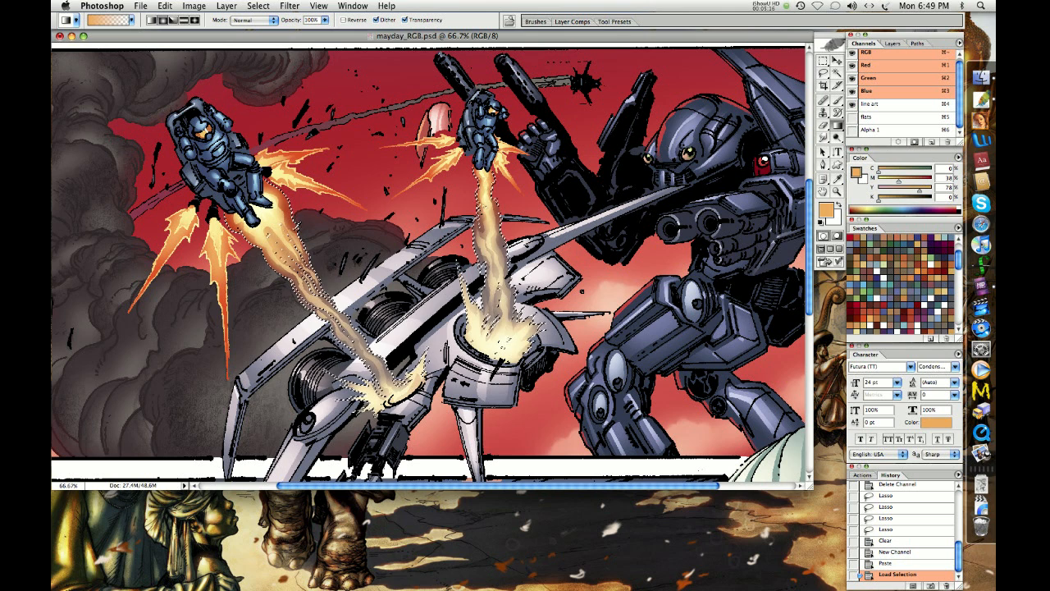
key("alt+BackSpace")
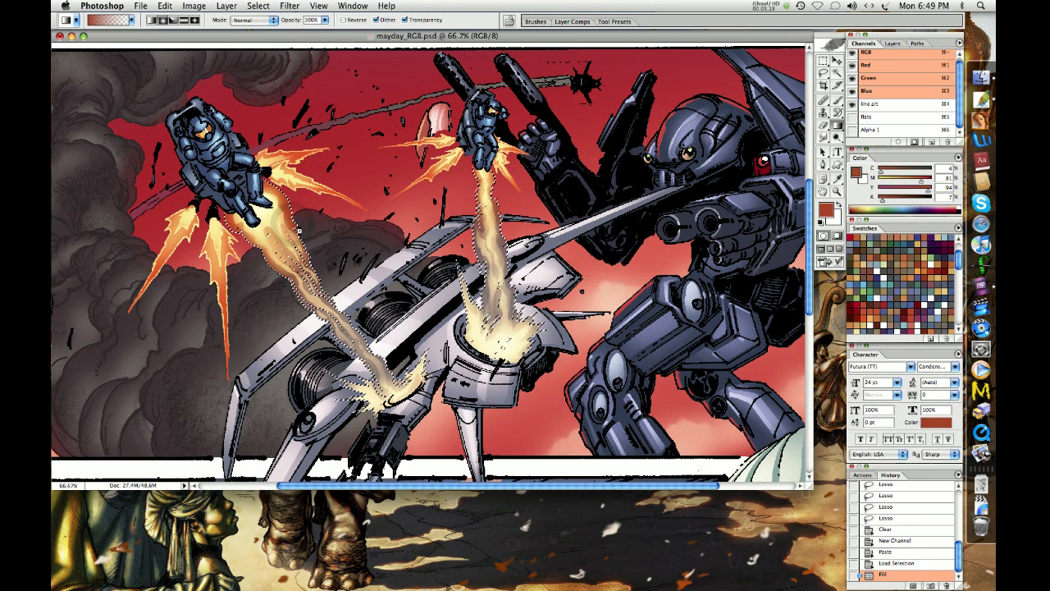
key("super+h")
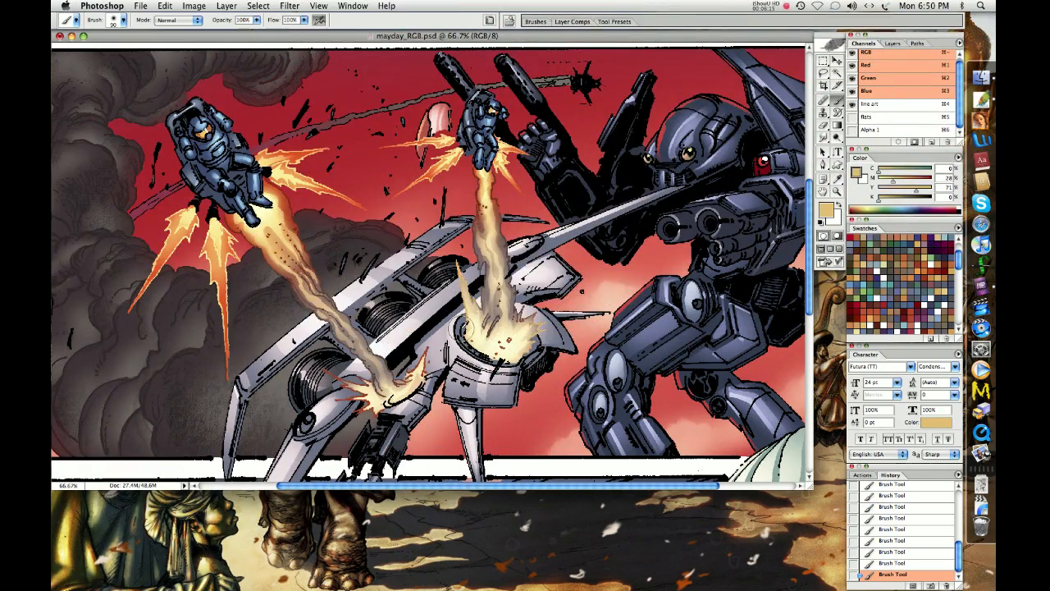
Step: Brush pale yellow-orange (C 0, M 28, Y 71, K 0) in Normal mode over the lines of the blast beneath the smaller flying figure
left_click_drag(460, 328, 486, 344)
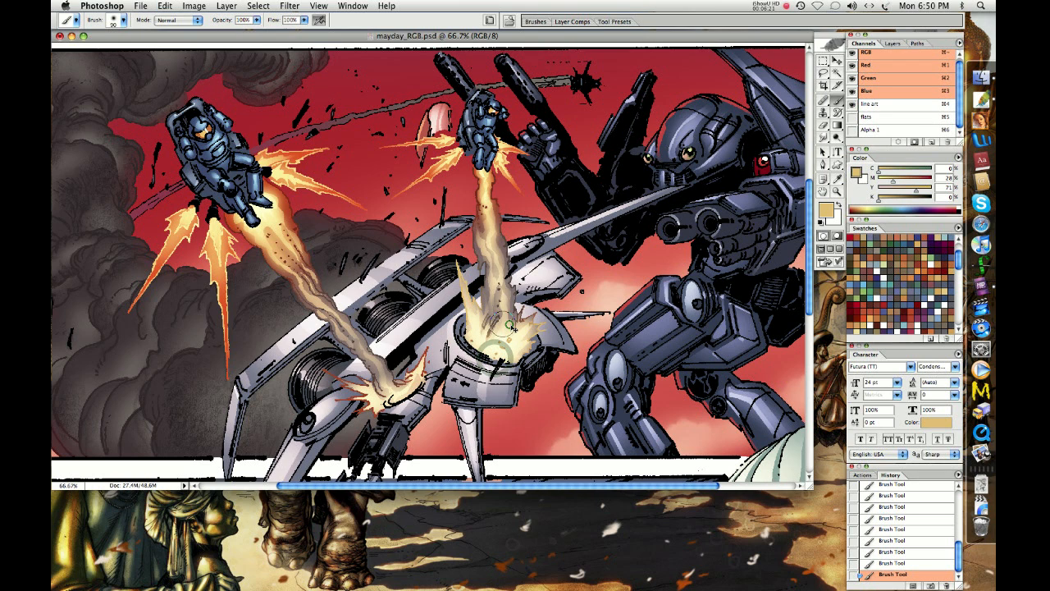
mouse_move(508, 325)
left_mouse_down()
mouse_move(531, 320)
mouse_move(539, 335)
left_mouse_up()
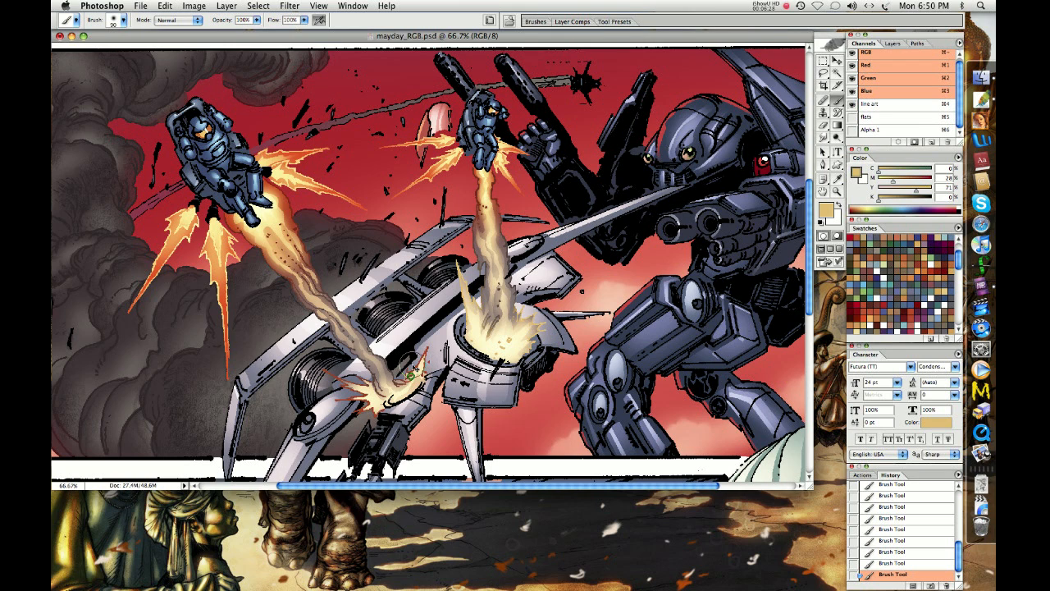
Step: Brush the pale yellow-orange in Normal mode over the lines of the blast at the end of the larger figure's exhaust trail
left_click_drag(428, 347, 380, 412)
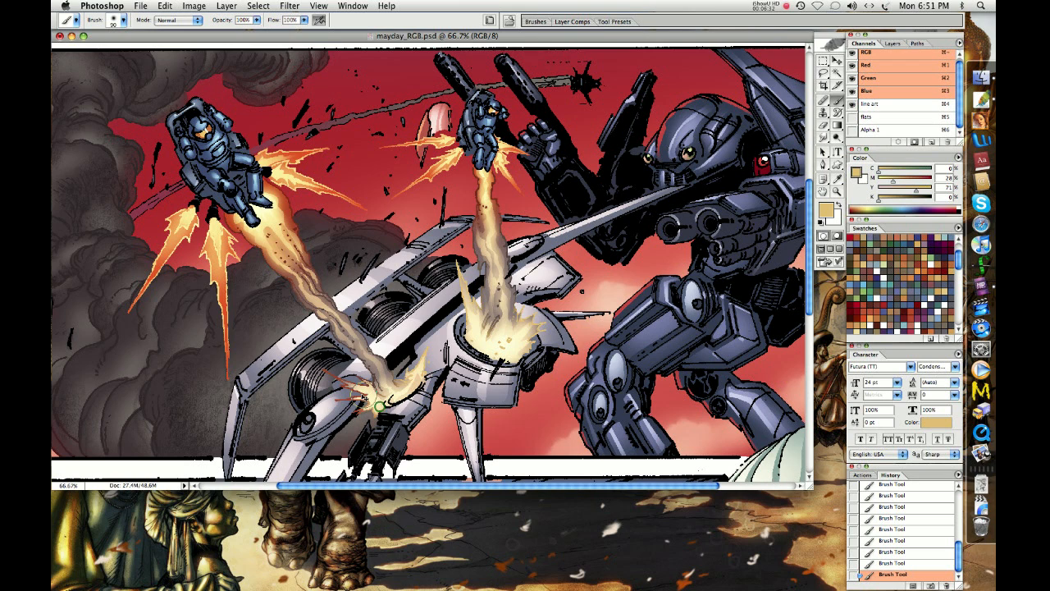
mouse_move(379, 406)
left_mouse_down()
mouse_move(323, 370)
mouse_move(352, 405)
mouse_move(323, 370)
mouse_move(363, 380)
left_mouse_up()
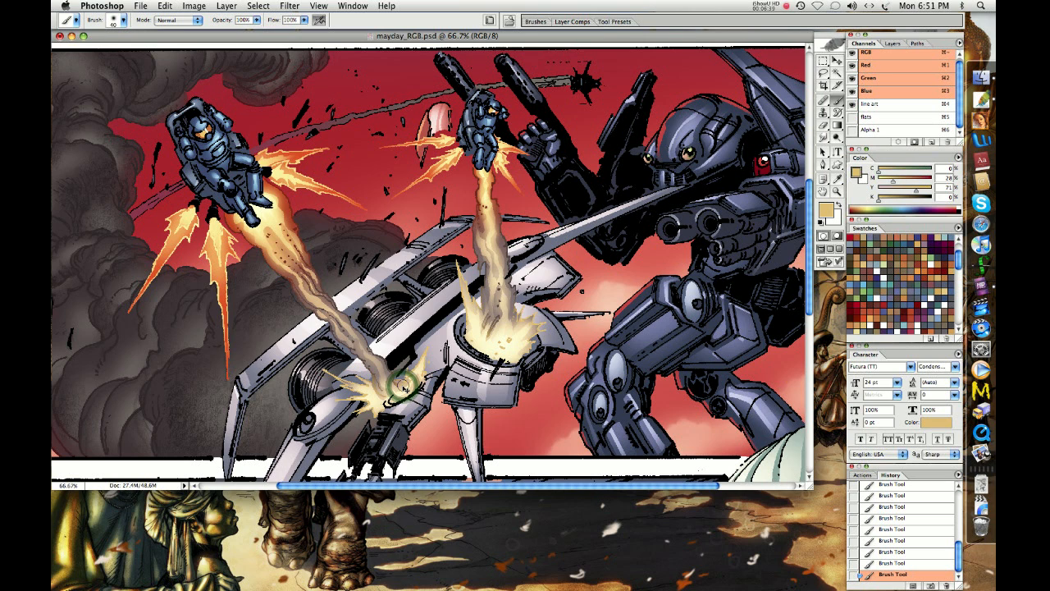
left_click_drag(401, 386, 399, 375)
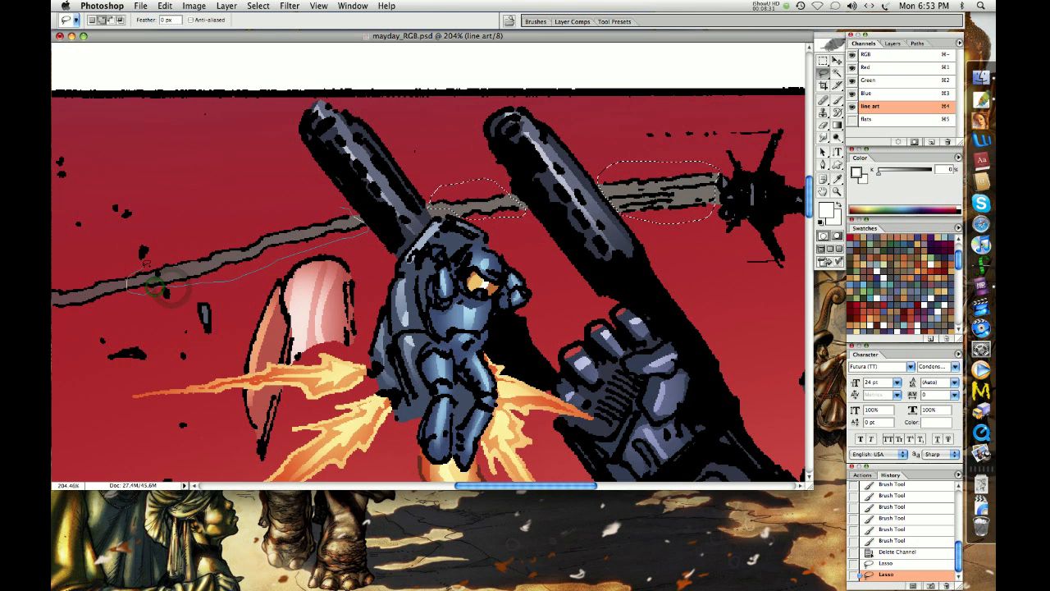
Step: Lasso the distant smoke trail's line art and brush its separated lines with dusky red (C 23, M 88, Y 50, K 4) in Color mode
left_click_drag(156, 283, 130, 283)
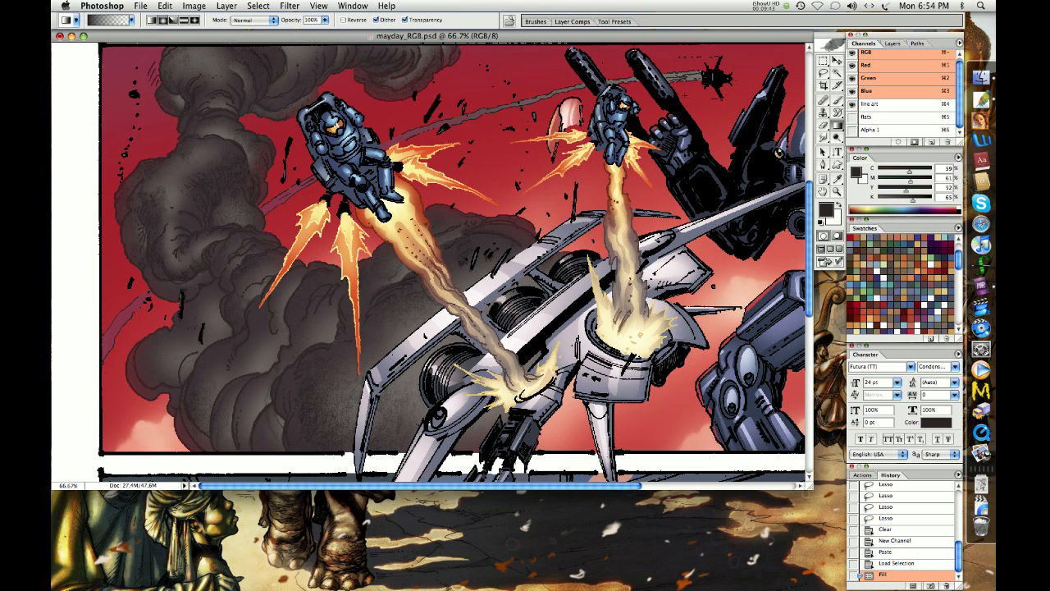
key("b")
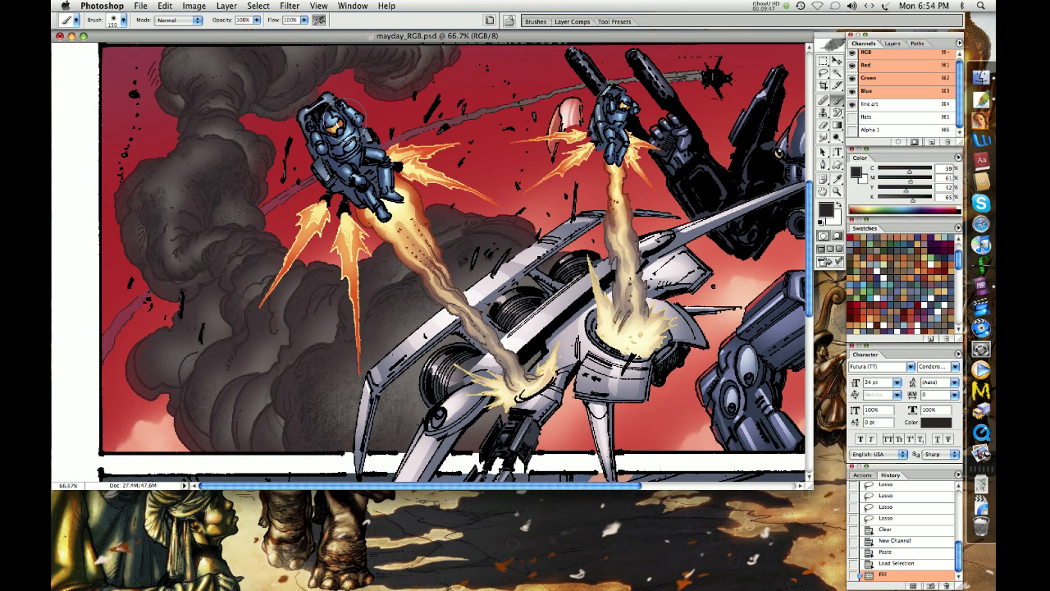
left_click(113, 332, "alt")
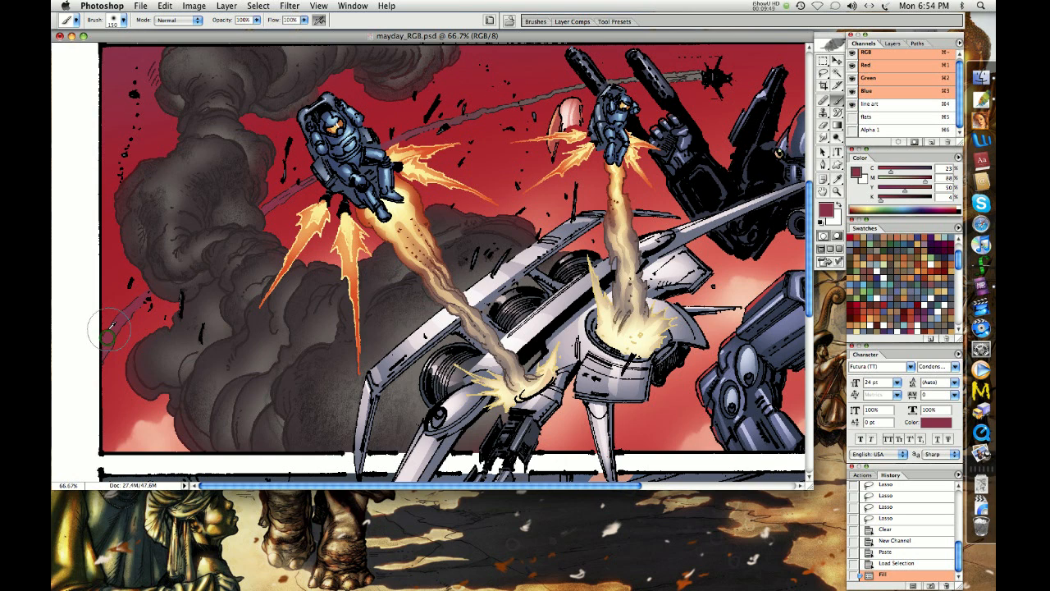
key("bracketright")
key("bracketright")
left_click(173, 23)
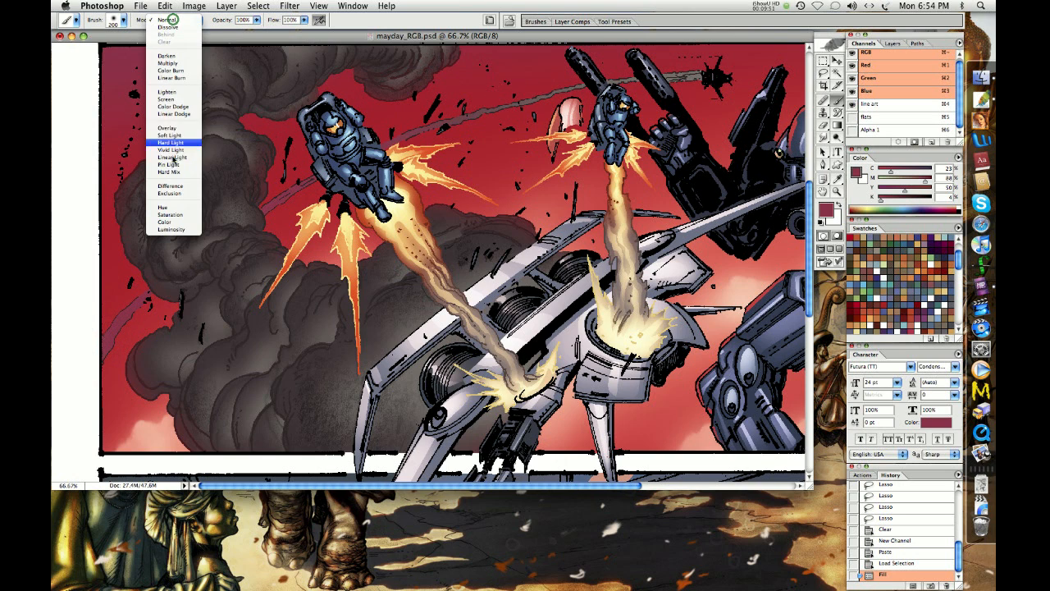
left_click(173, 228)
mouse_move(100, 361)
left_mouse_down()
mouse_move(220, 255)
mouse_move(218, 272)
mouse_move(126, 327)
left_mouse_up()
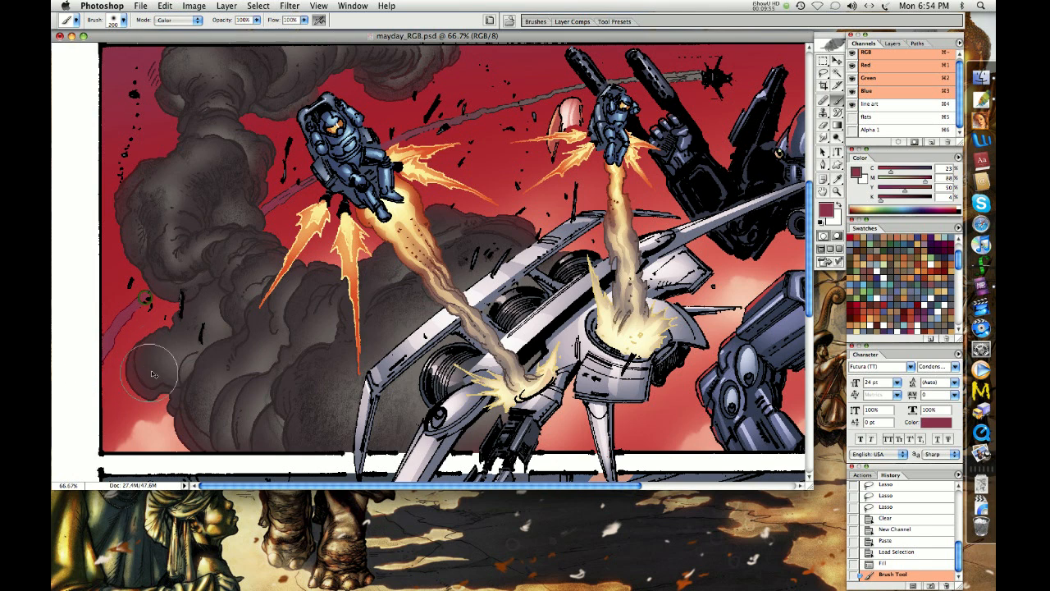
left_click_drag(152, 374, 233, 248)
mouse_move(537, 117)
left_mouse_down()
mouse_move(497, 135)
mouse_move(499, 177)
left_mouse_up()
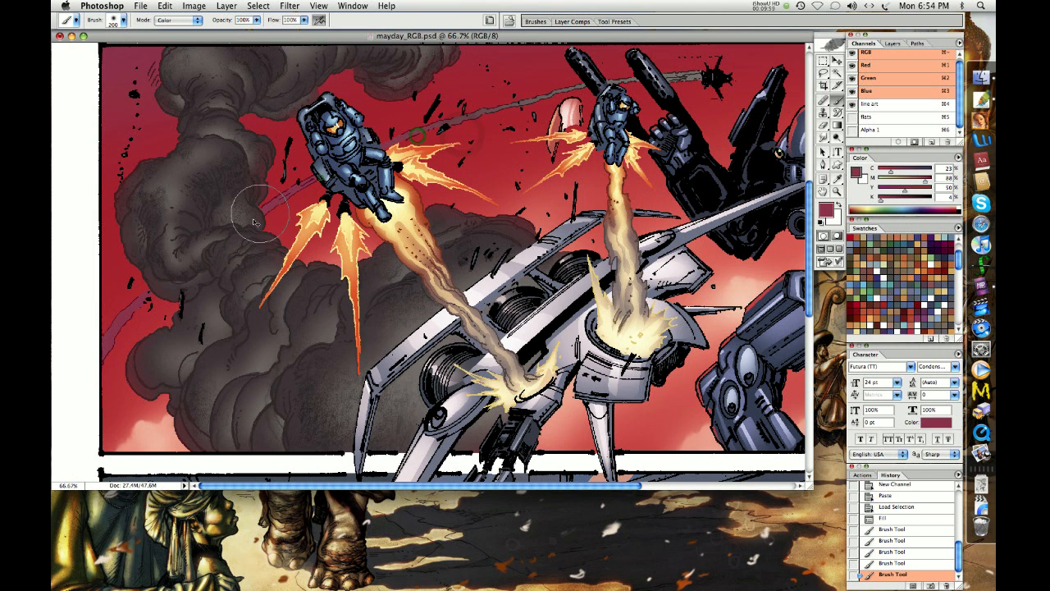
mouse_move(246, 312)
left_mouse_down()
mouse_move(339, 309)
mouse_move(346, 318)
left_mouse_up()
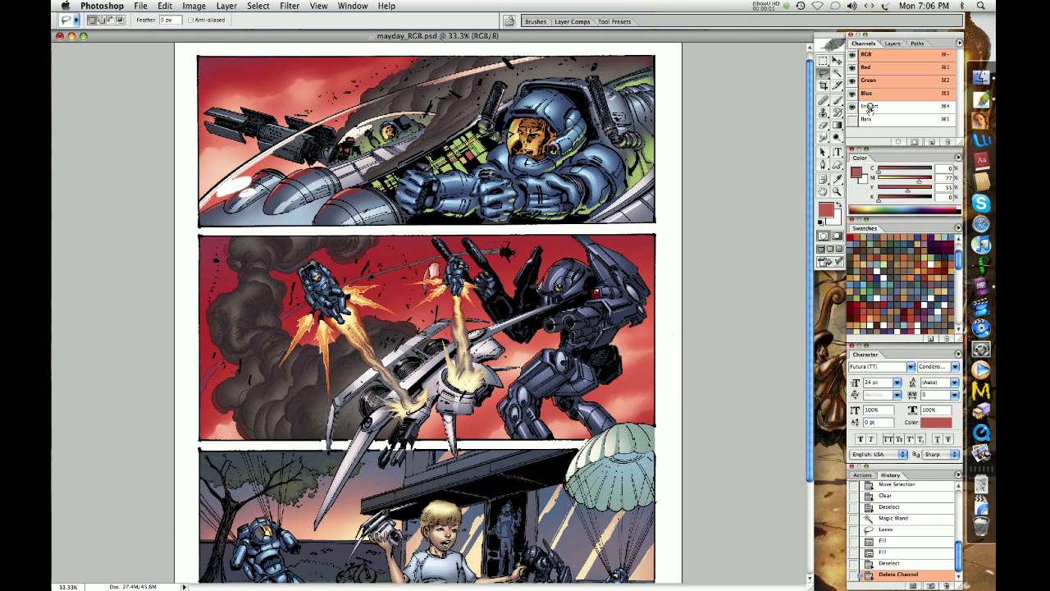
Step: Copy the whole line art channel and paste it into a new layer set to Multiply mode
left_click(870, 108)
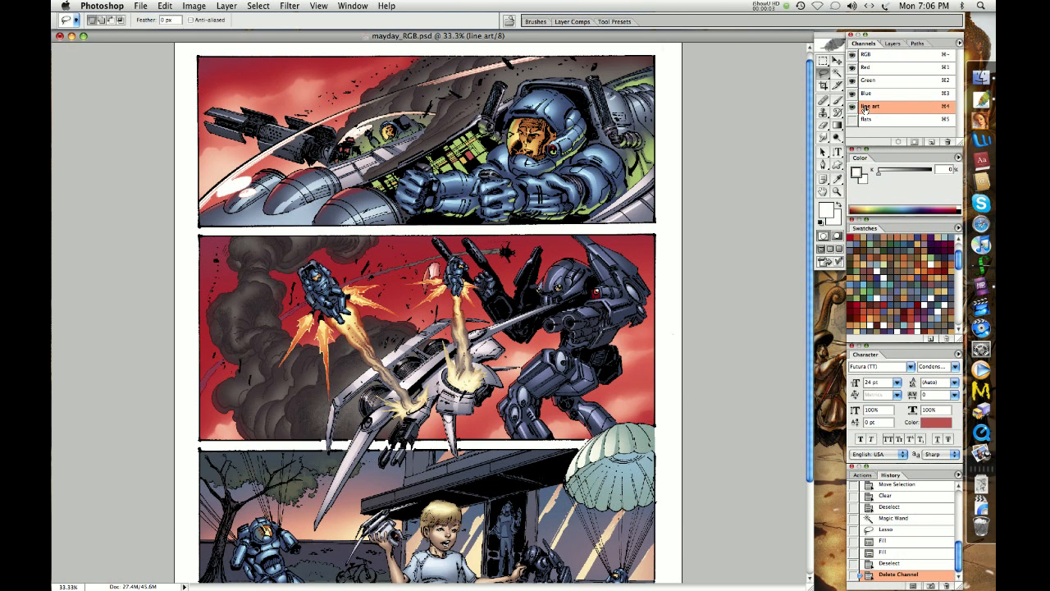
key("super+a")
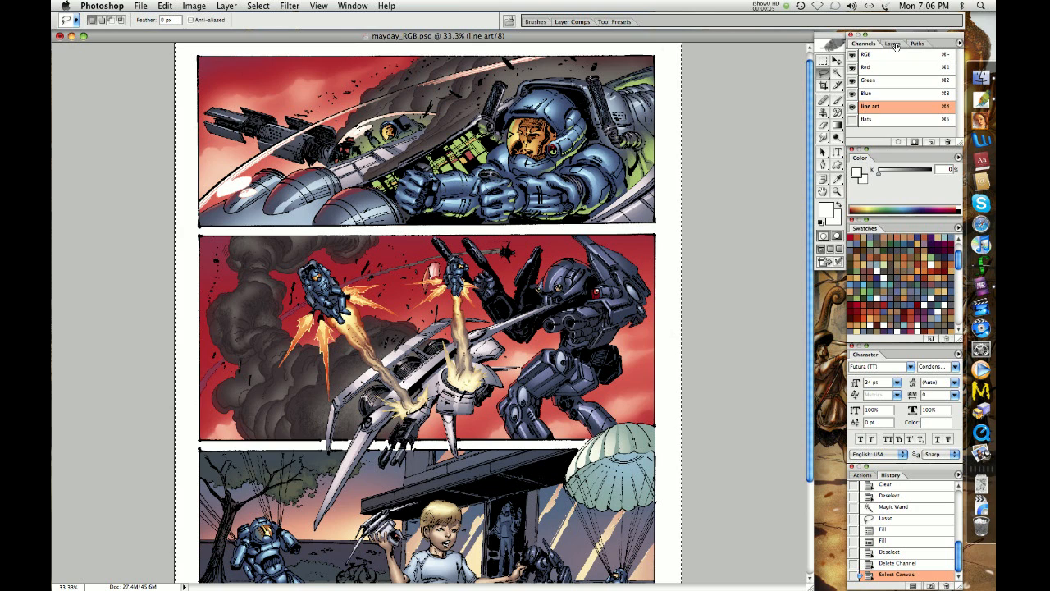
left_click(896, 44)
left_click(959, 42)
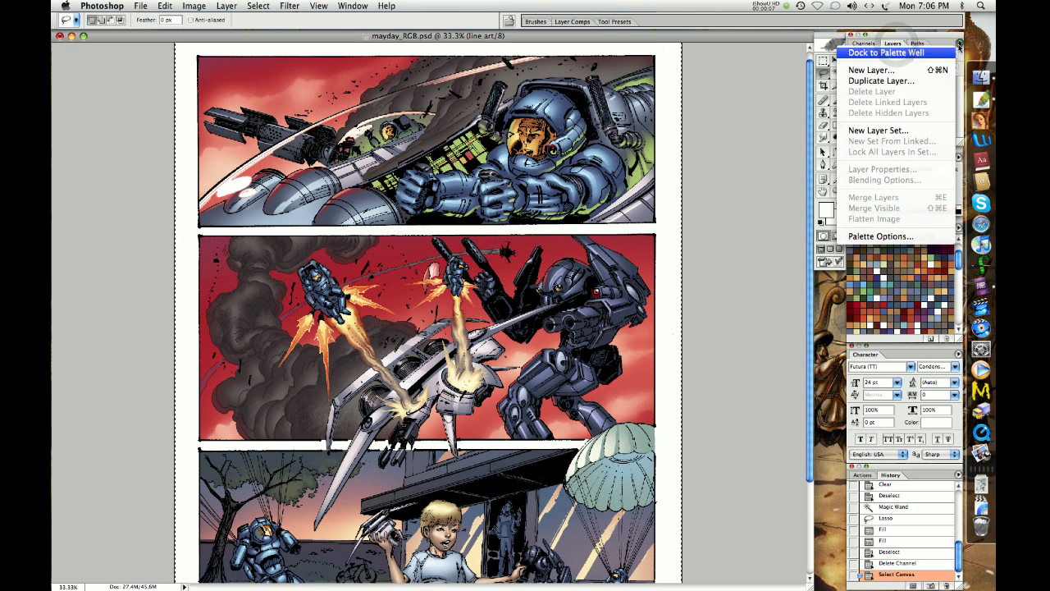
left_click(900, 72)
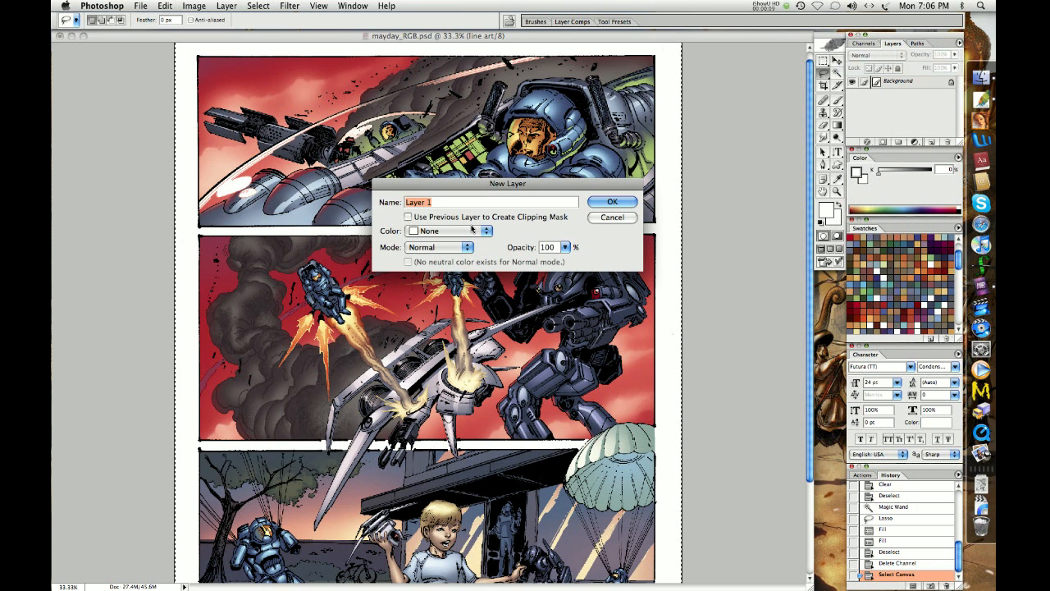
left_click(456, 248)
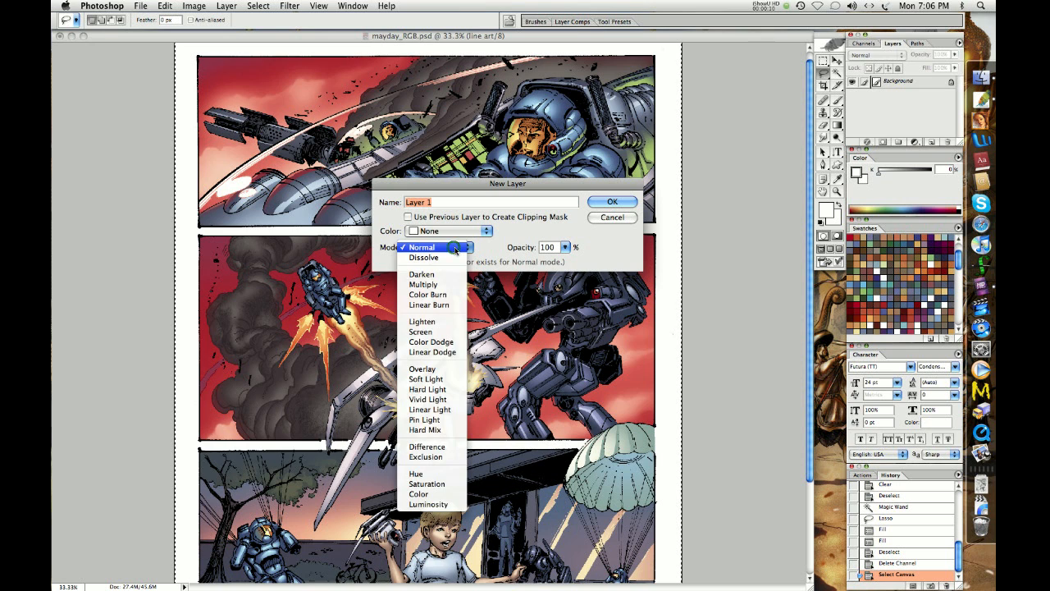
left_click(433, 289)
left_click(604, 202)
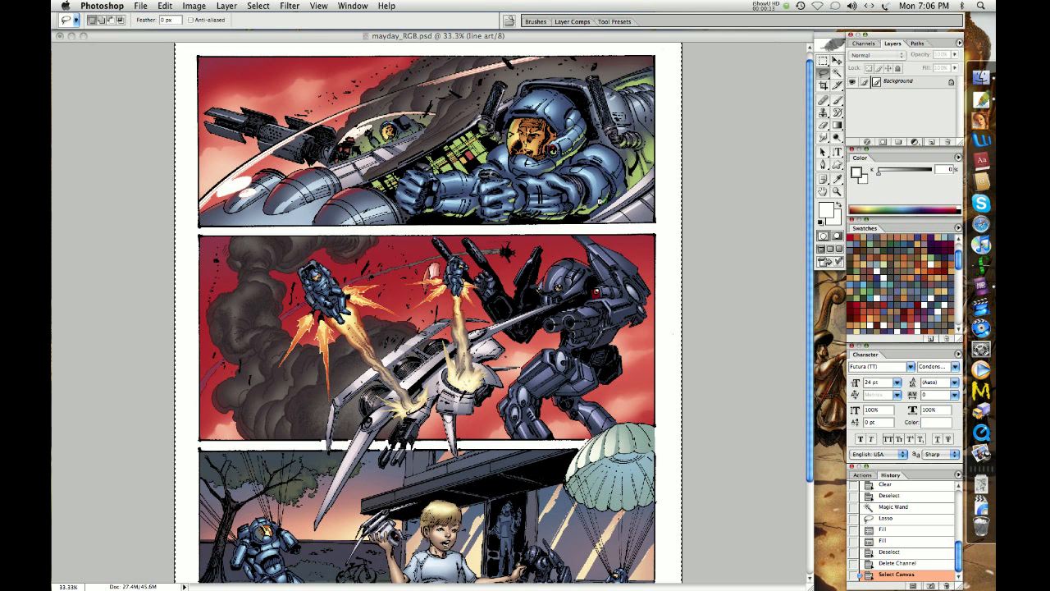
key("super+c")
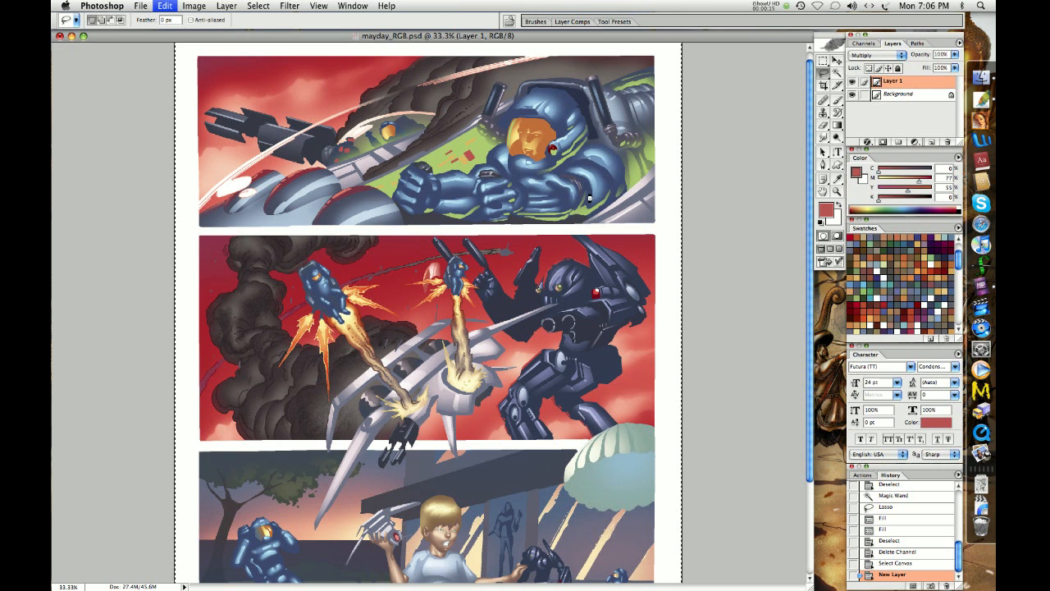
key("super+v")
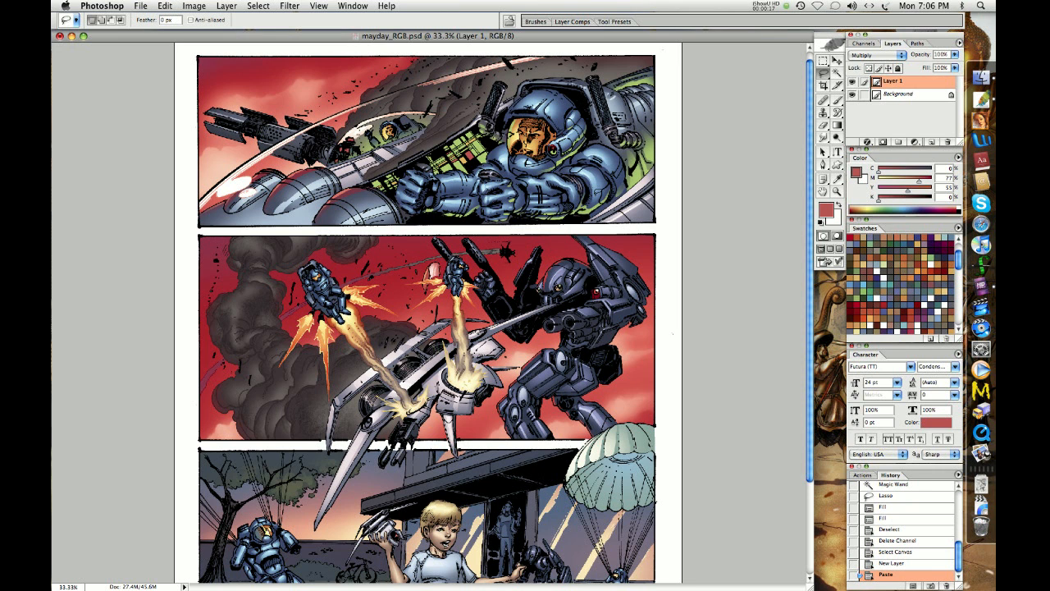
Step: Toggle the pasted line art layer off and on to check it, and delete the line art channel
left_click(852, 82)
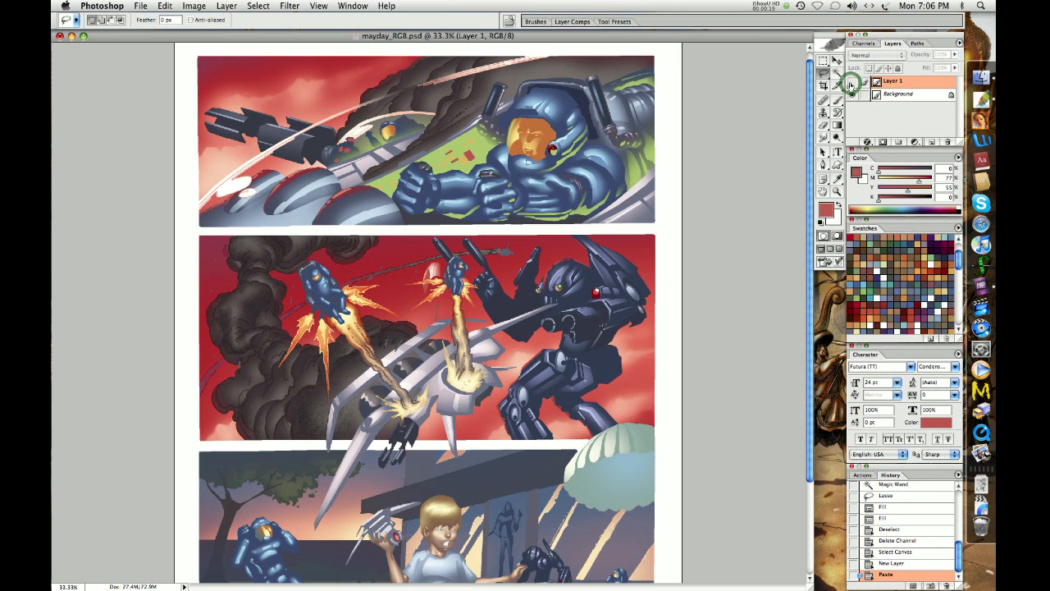
left_click(852, 82)
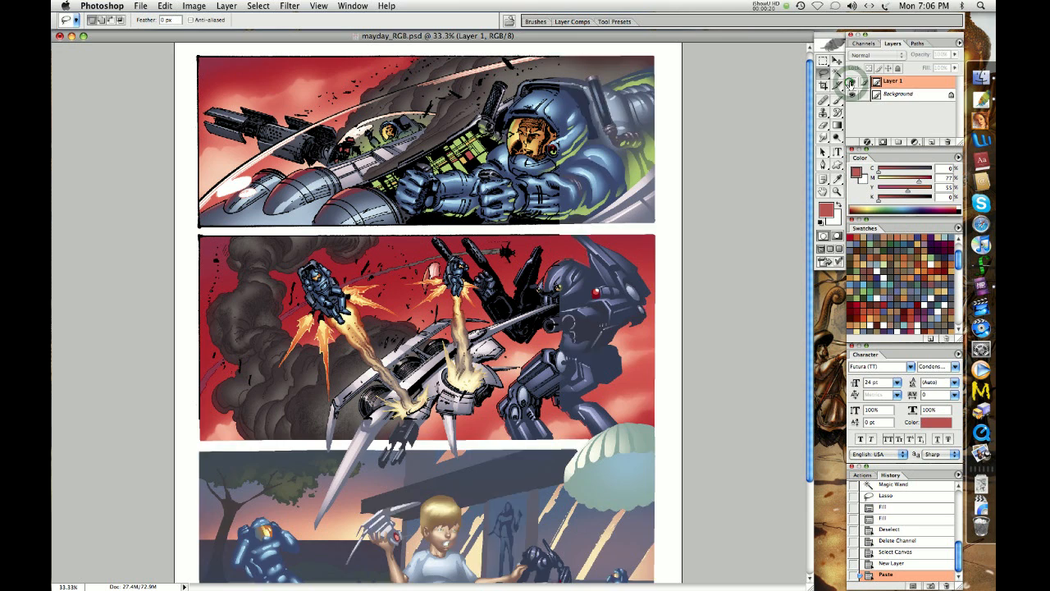
left_click(862, 44)
left_click(873, 105, "super")
left_click_drag(946, 142, 944, 140)
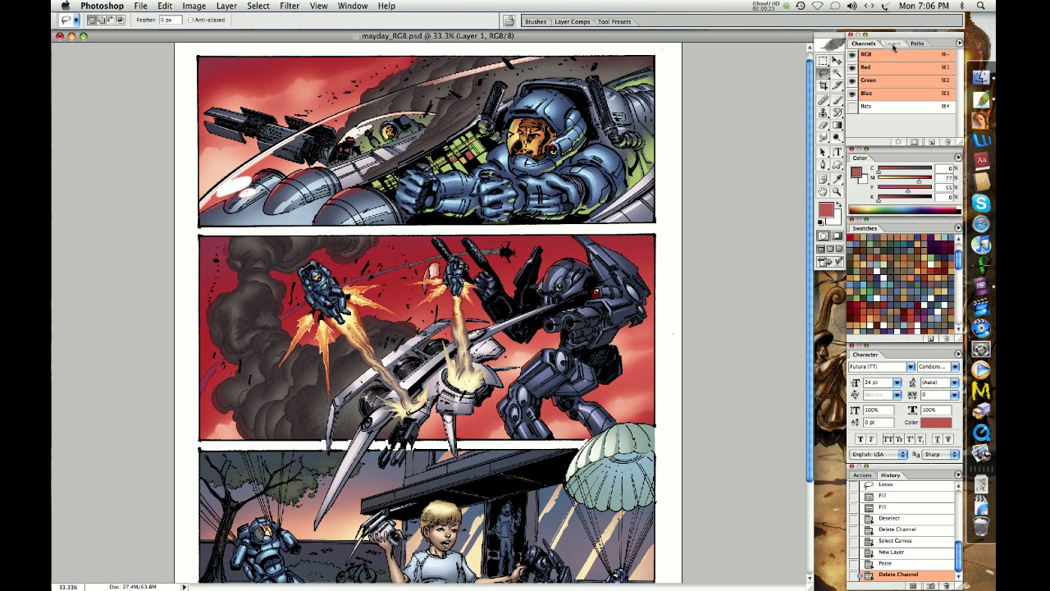
Step: Create a new layer in Screen mode, filled with the Screen-neutral black
left_click(893, 43)
left_click(958, 42)
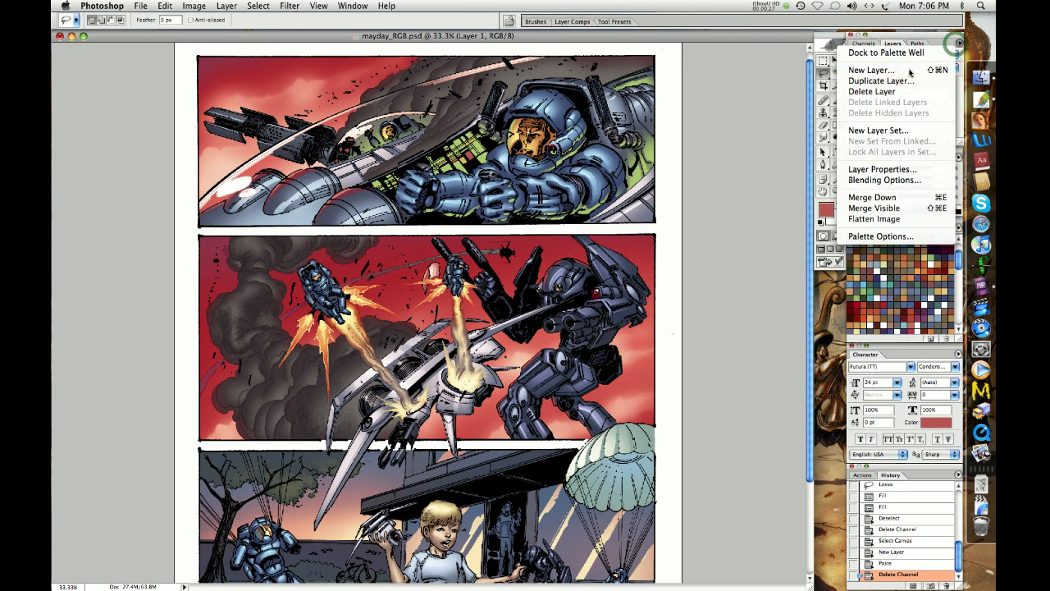
left_click(881, 69)
left_click_drag(454, 248, 424, 336)
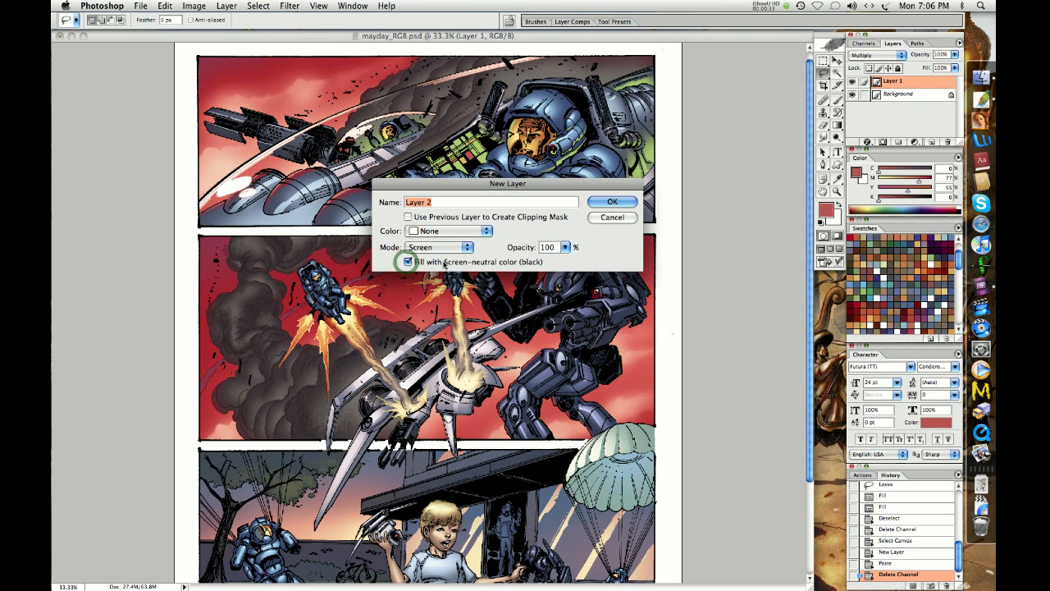
left_click(607, 201)
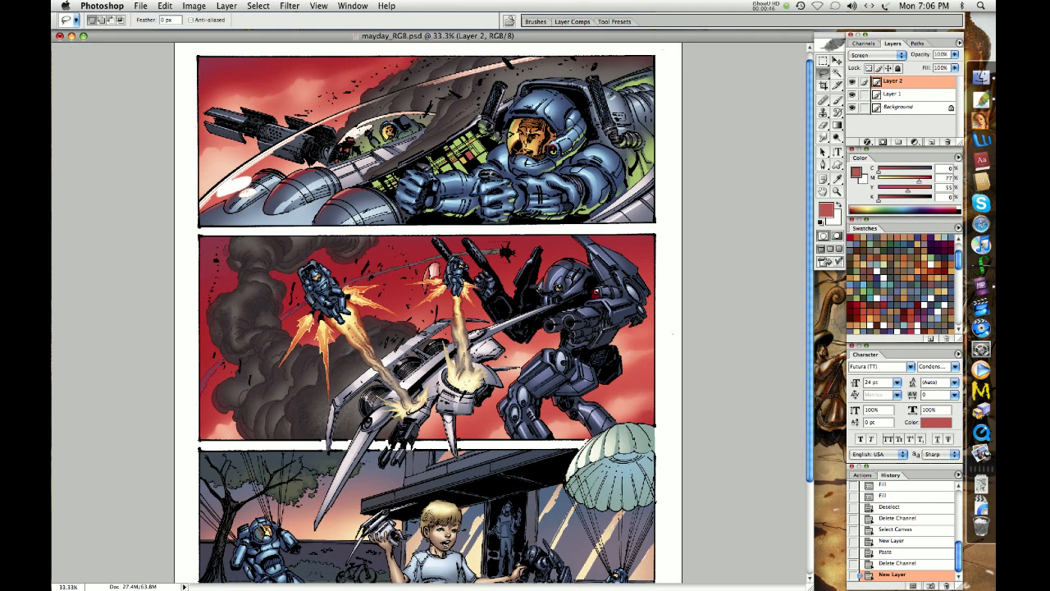
Step: Sample the cockpit panel's green, adjust it to C 38, M 1, Y 100, K 0, and brush a glow over the panel on the Screen layer
key("b")
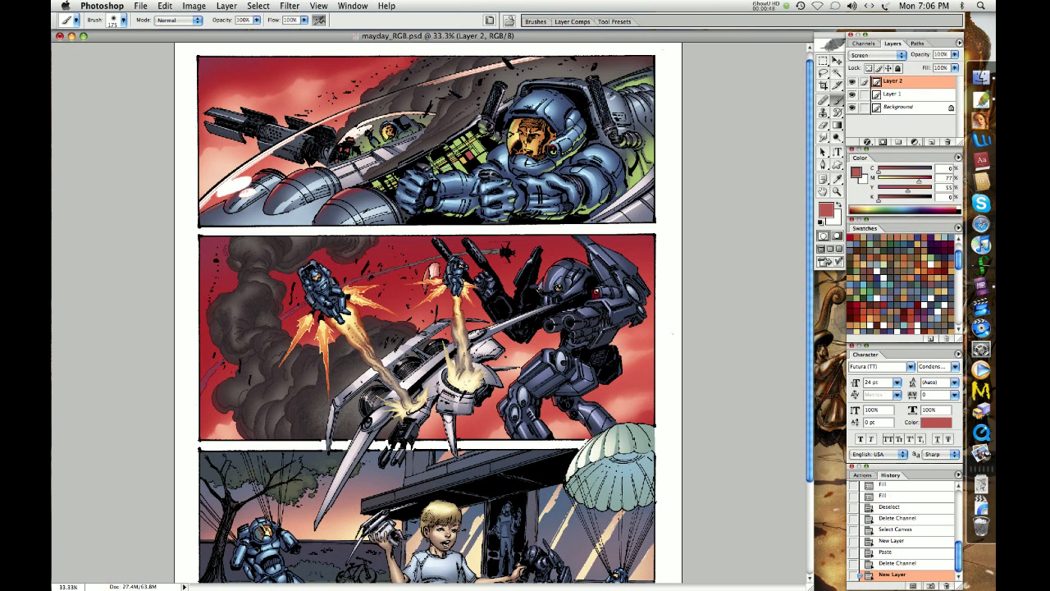
left_click(482, 144, "alt")
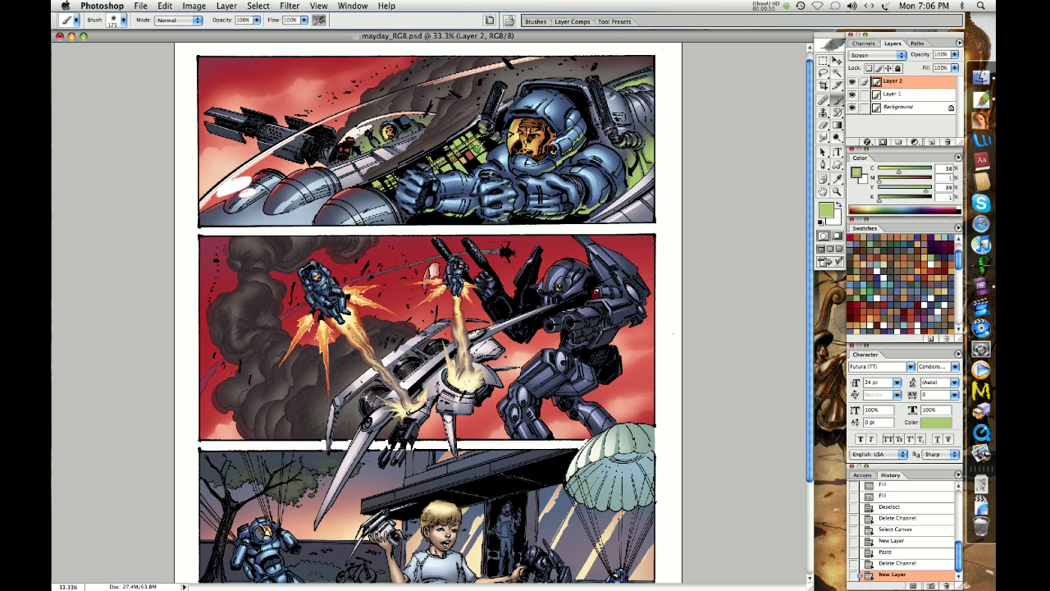
left_click(873, 199)
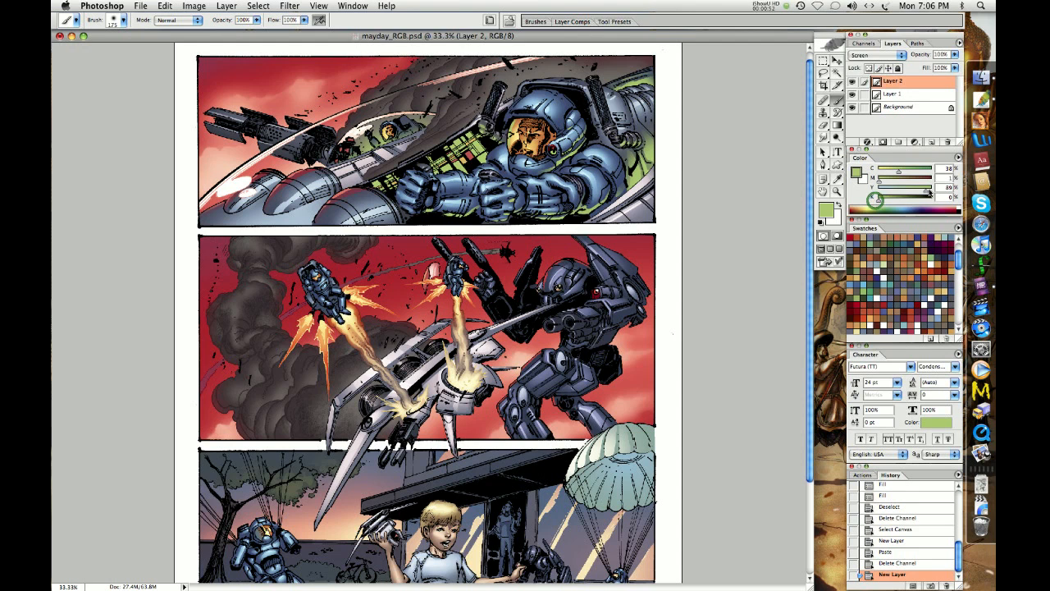
left_click(930, 192)
scroll(460, 210, "up", 3)
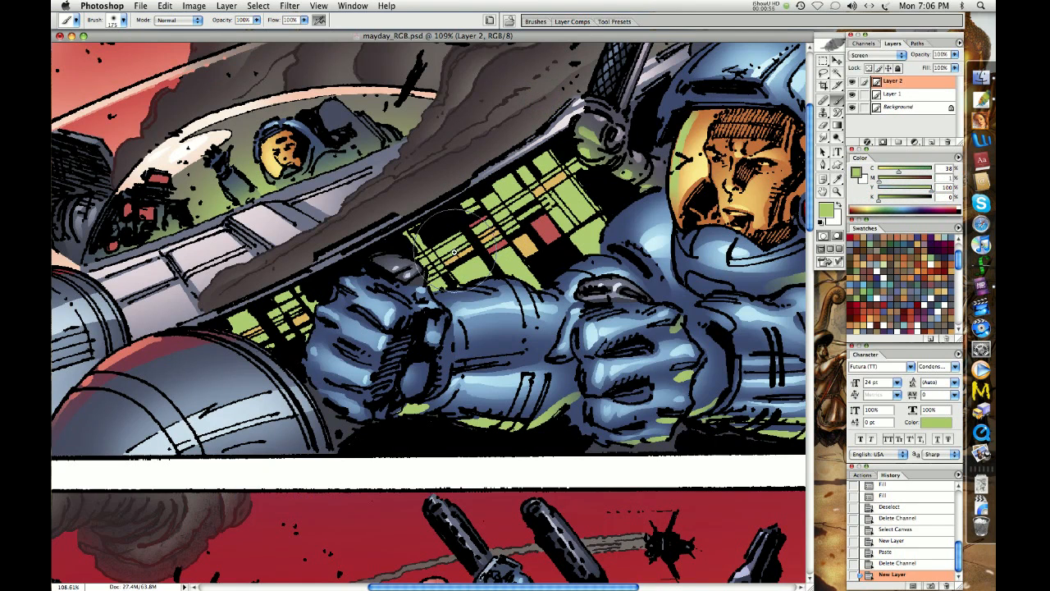
key("bracketleft")
key("bracketleft")
key("bracketleft")
left_click_drag(423, 266, 467, 234)
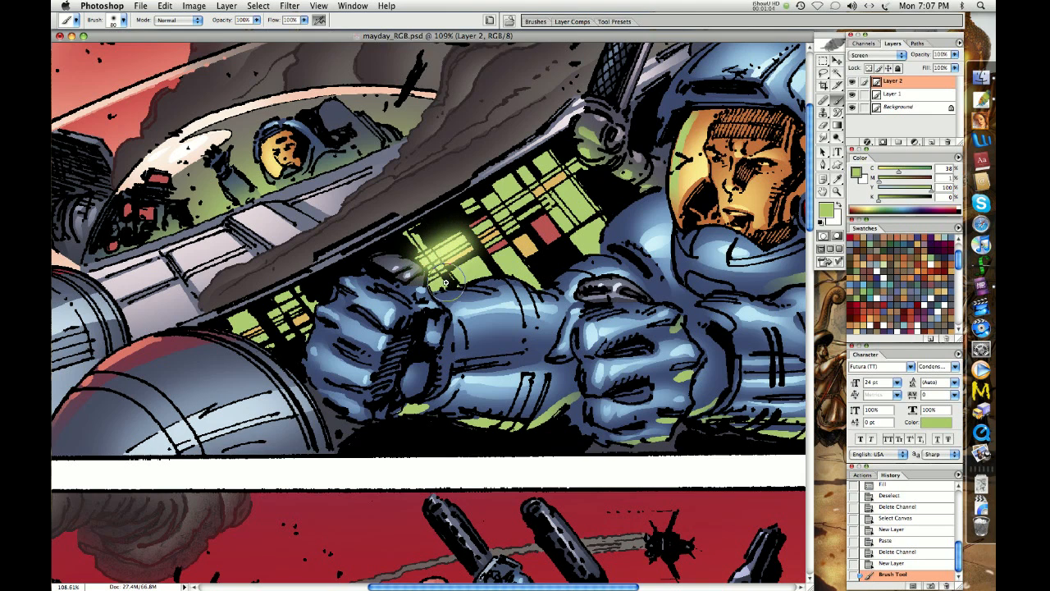
mouse_move(445, 283)
left_mouse_down()
mouse_move(459, 269)
mouse_move(448, 275)
left_mouse_up()
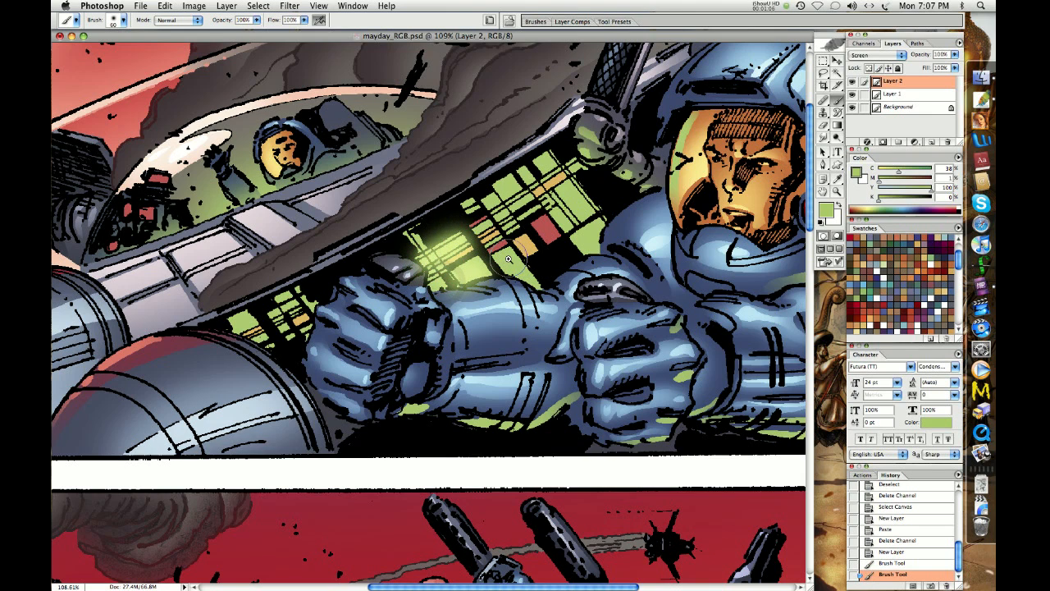
mouse_move(509, 260)
left_mouse_down()
mouse_move(529, 279)
mouse_move(506, 254)
left_mouse_up()
key("super+z")
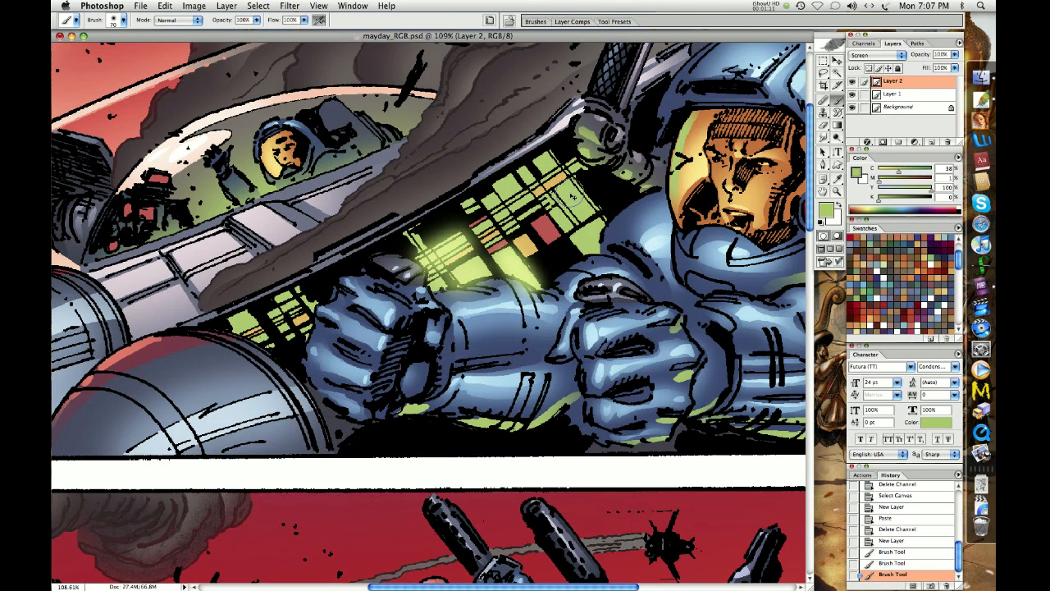
mouse_move(577, 189)
left_mouse_down()
mouse_move(559, 215)
mouse_move(589, 192)
mouse_move(574, 237)
mouse_move(593, 230)
mouse_move(588, 240)
mouse_move(572, 186)
mouse_move(543, 172)
left_mouse_up()
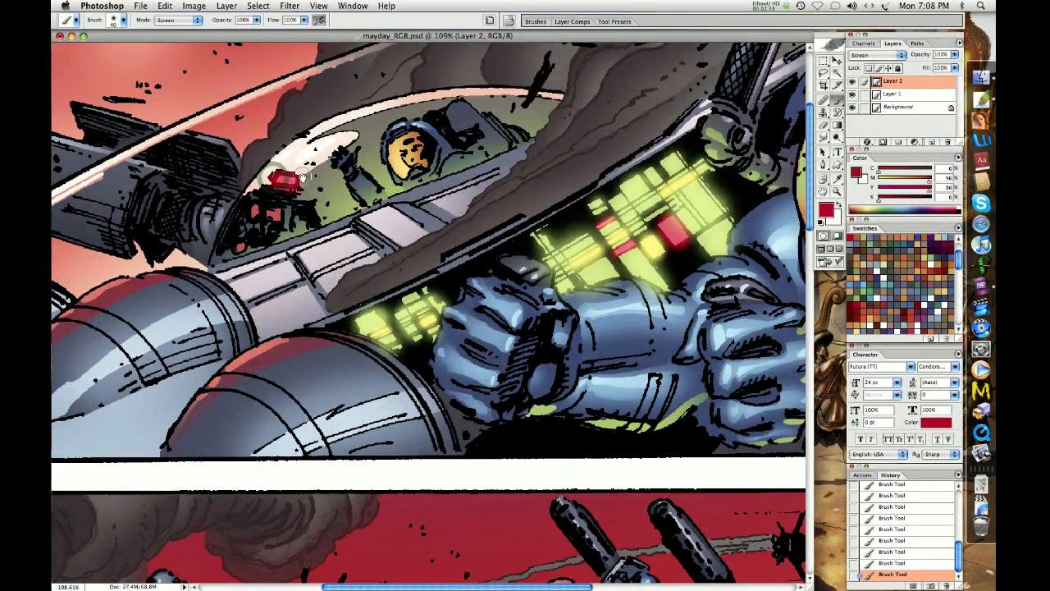
Step: Brush a red glow in the distant cockpit and an amber glow over the close-up pilot's lasso-selected face, and deselect
left_click_drag(280, 168, 275, 206)
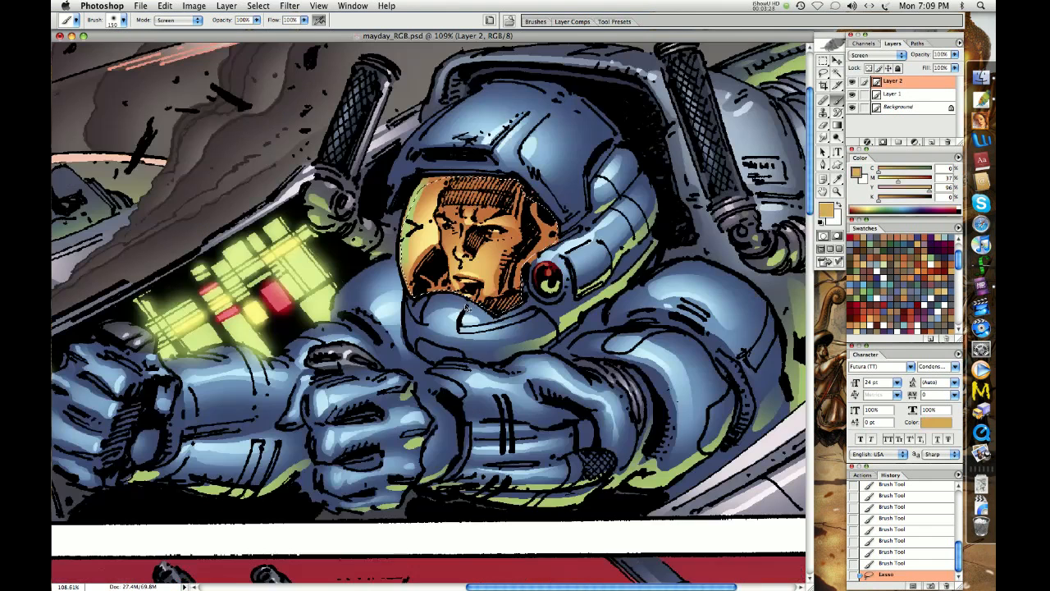
mouse_move(463, 324)
left_mouse_down()
mouse_move(530, 192)
mouse_move(460, 311)
mouse_move(516, 197)
mouse_move(443, 303)
mouse_move(480, 294)
mouse_move(463, 299)
left_mouse_up()
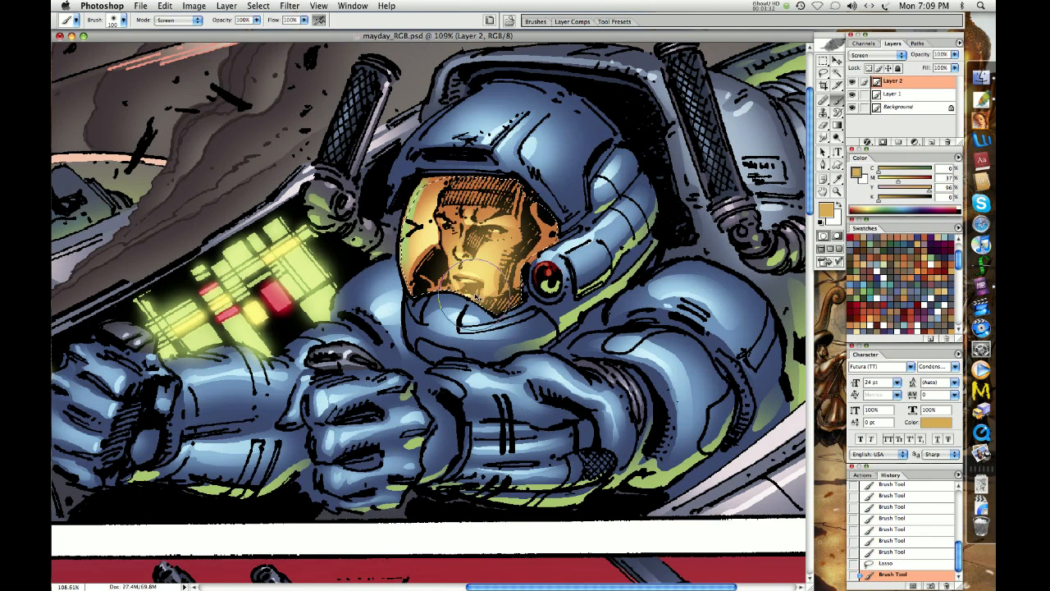
key("bracketleft")
key("bracketleft")
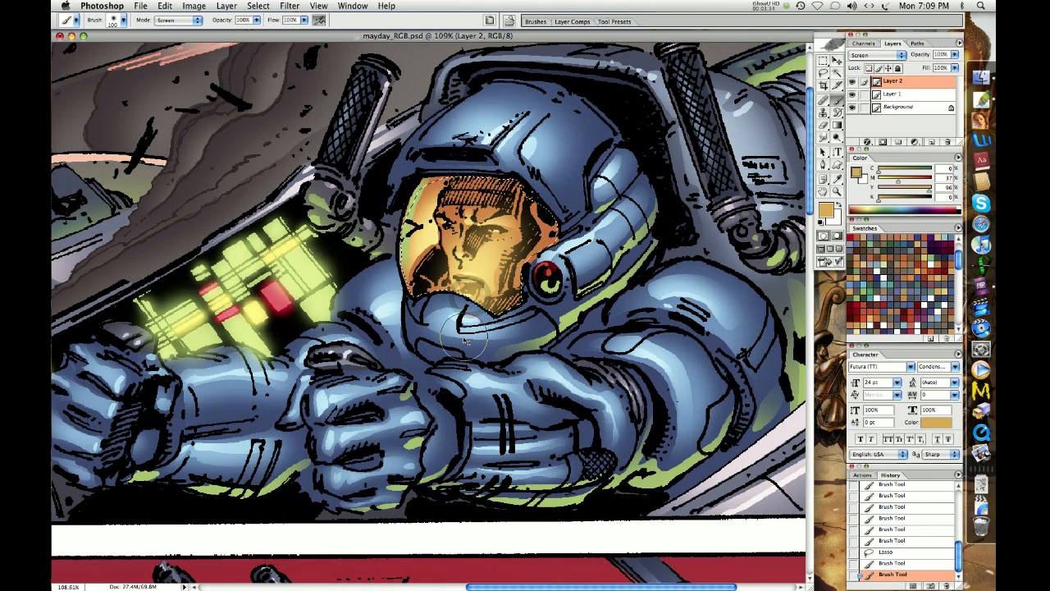
key("super+d")
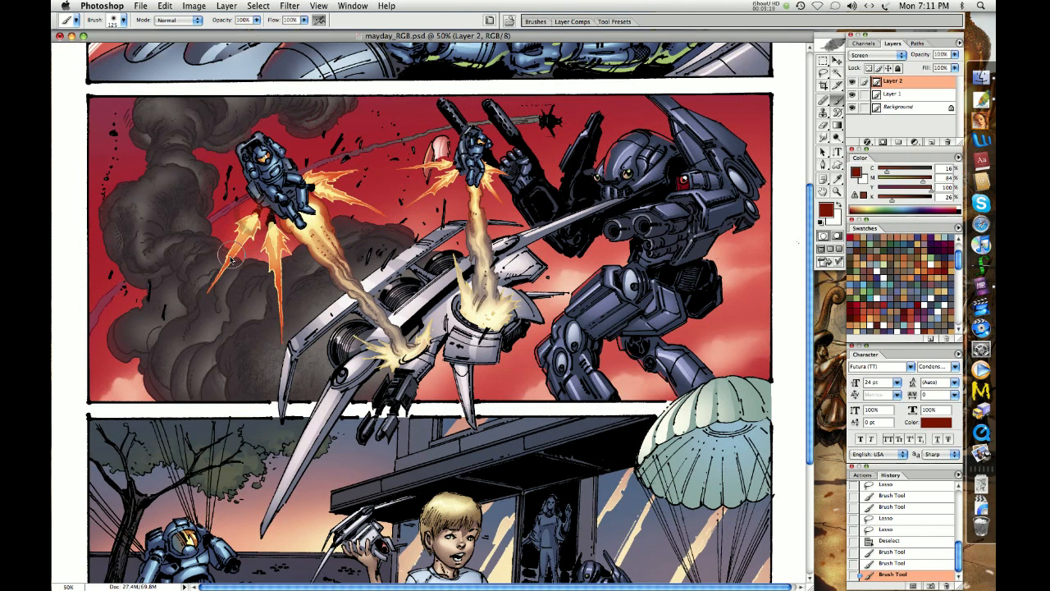
Step: Brush a dark red glow around the flame bursts and boots of the larger flying pilot in the middle panel
left_click_drag(232, 257, 210, 286)
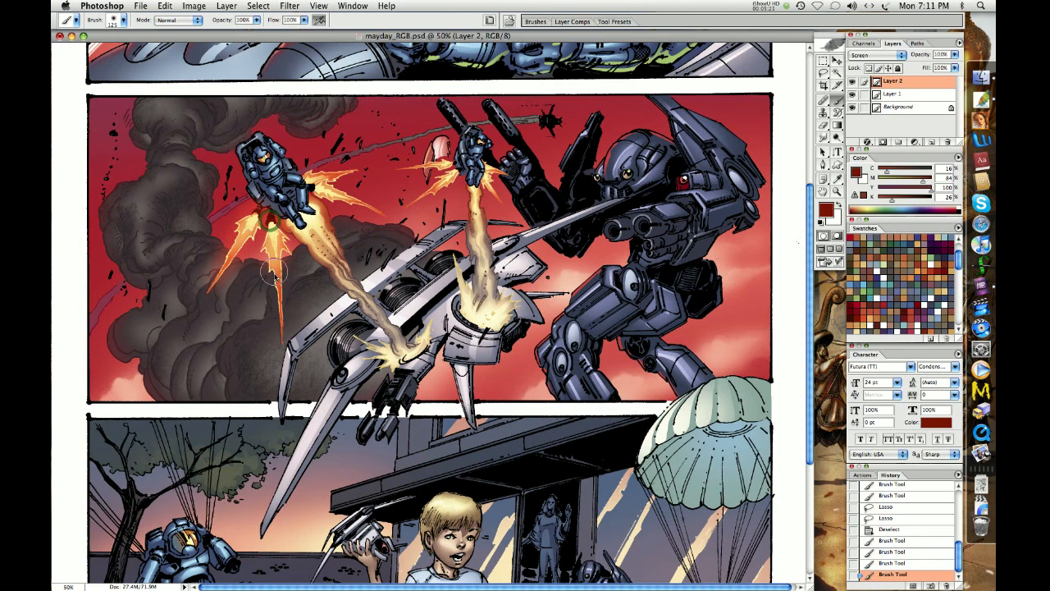
mouse_move(267, 215)
left_mouse_down()
mouse_move(280, 233)
mouse_move(250, 218)
mouse_move(303, 231)
left_mouse_up()
key("bracketleft")
left_click(251, 219)
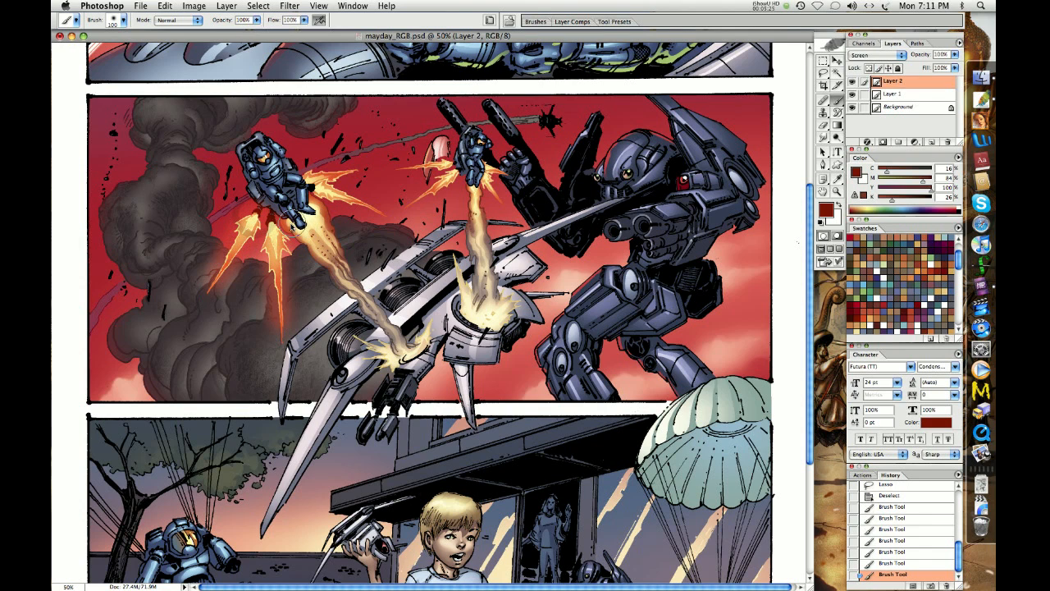
key("bracketleft")
left_click(288, 226)
key("bracketleft")
left_click(308, 243)
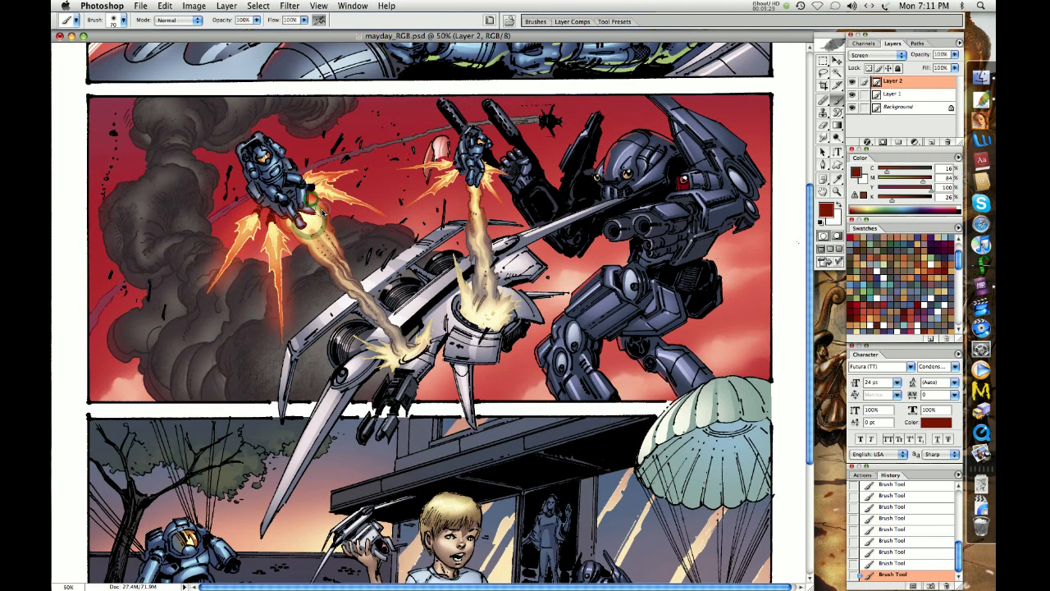
key("bracketright")
key("bracketright")
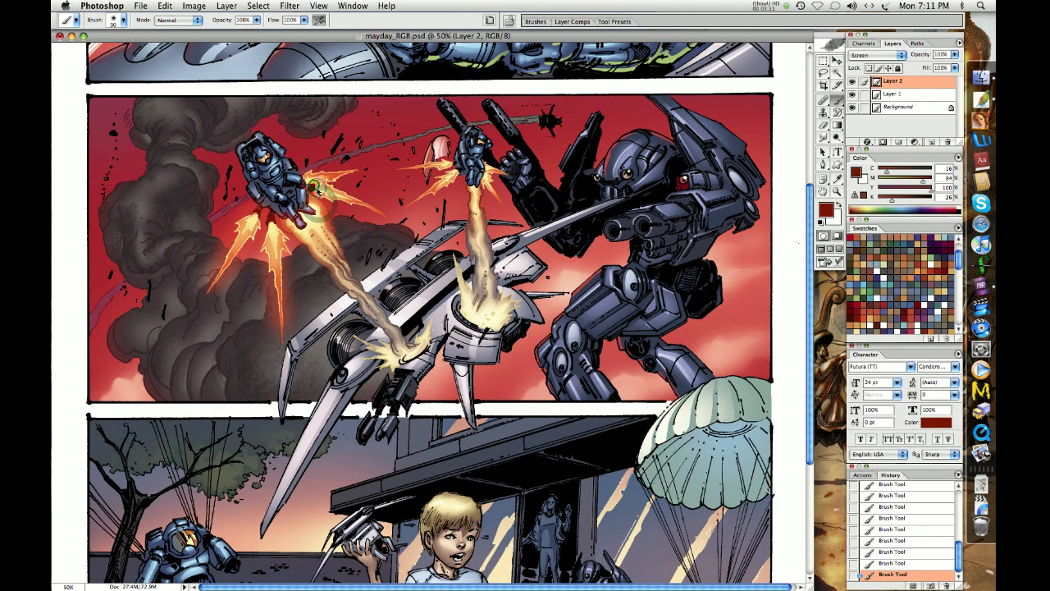
left_click_drag(316, 197, 358, 175)
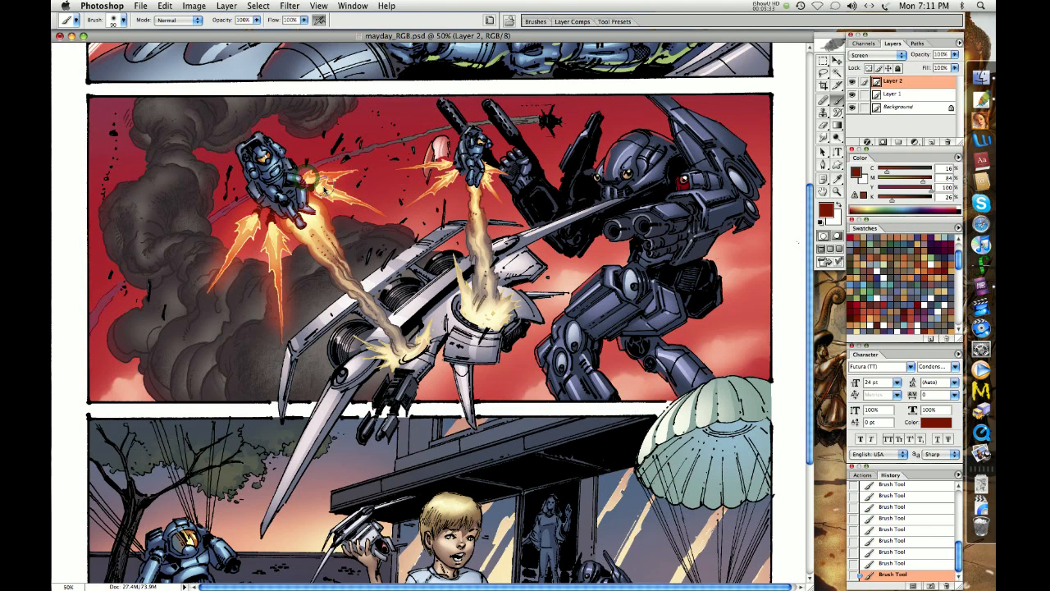
Step: Sample the light orange and brush a glow over the blast where the larger pilot's exhaust trail leaves the jet
key("super+equal")
left_click(443, 352, "alt")
mouse_move(443, 352)
left_mouse_down()
mouse_move(429, 342)
mouse_move(453, 341)
left_mouse_up()
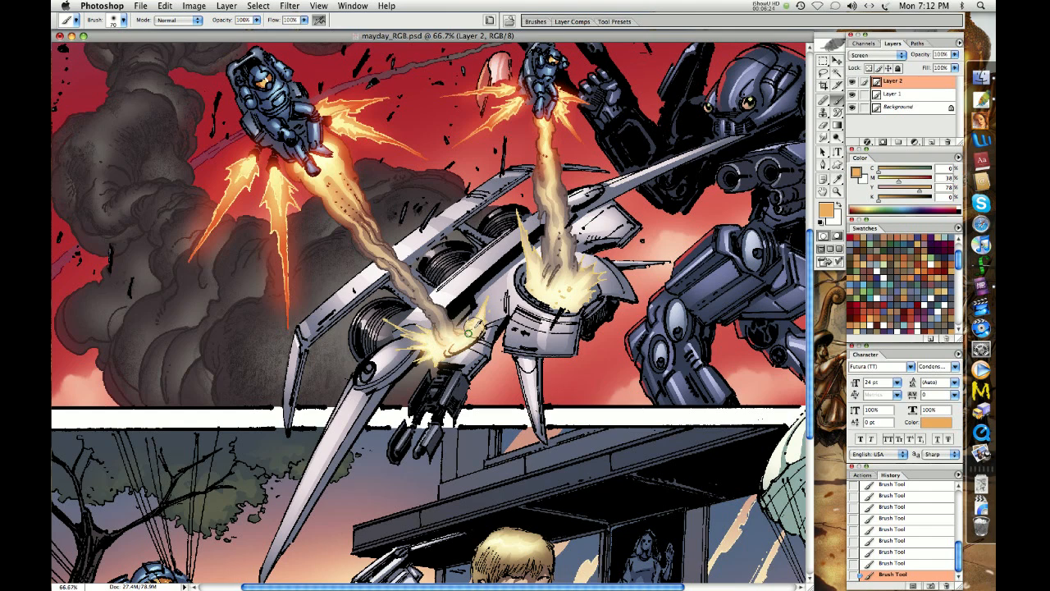
key("bracketleft")
key("bracketleft")
key("bracketright")
key("bracketright")
key("bracketright")
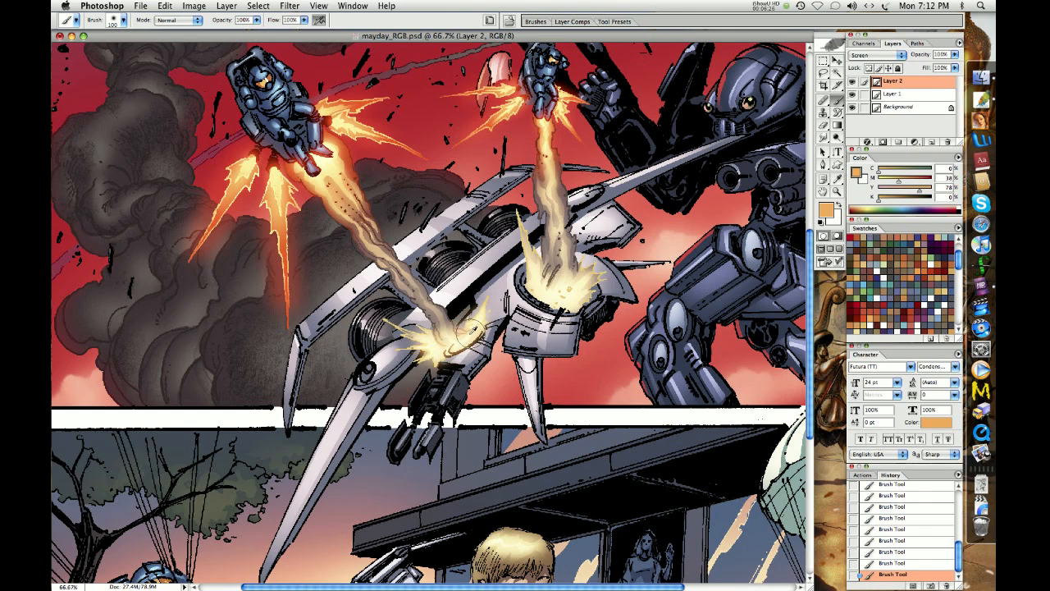
key("bracketleft")
left_click_drag(465, 334, 443, 345)
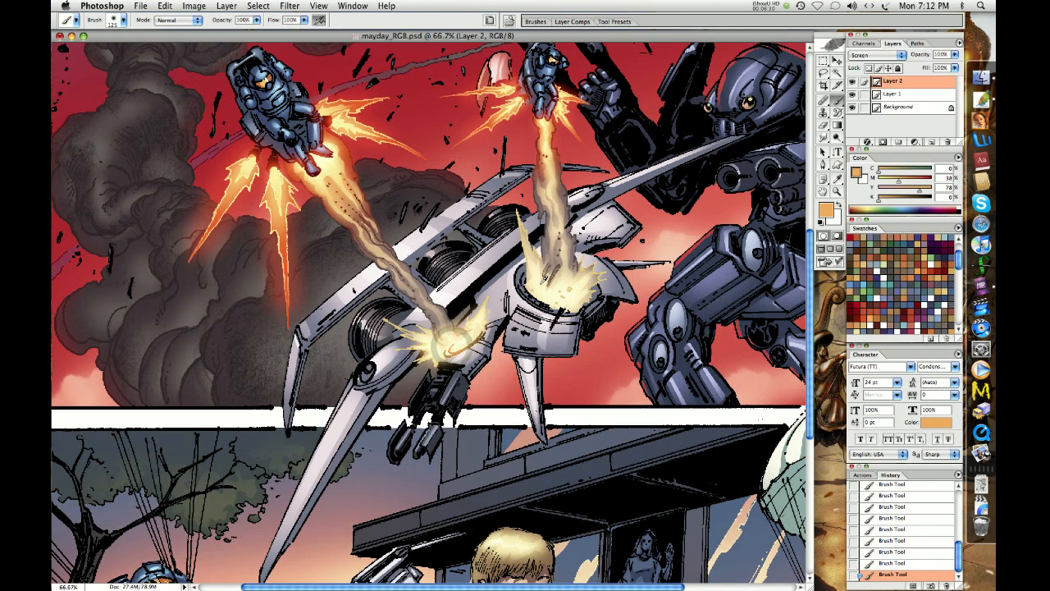
Step: Enlarge the brush and paint the same orange glow over the second blast at the jet's round cockpit opening
key("bracketright")
key("bracketright")
mouse_move(536, 287)
left_mouse_down()
mouse_move(546, 263)
mouse_move(537, 285)
mouse_move(580, 289)
left_mouse_up()
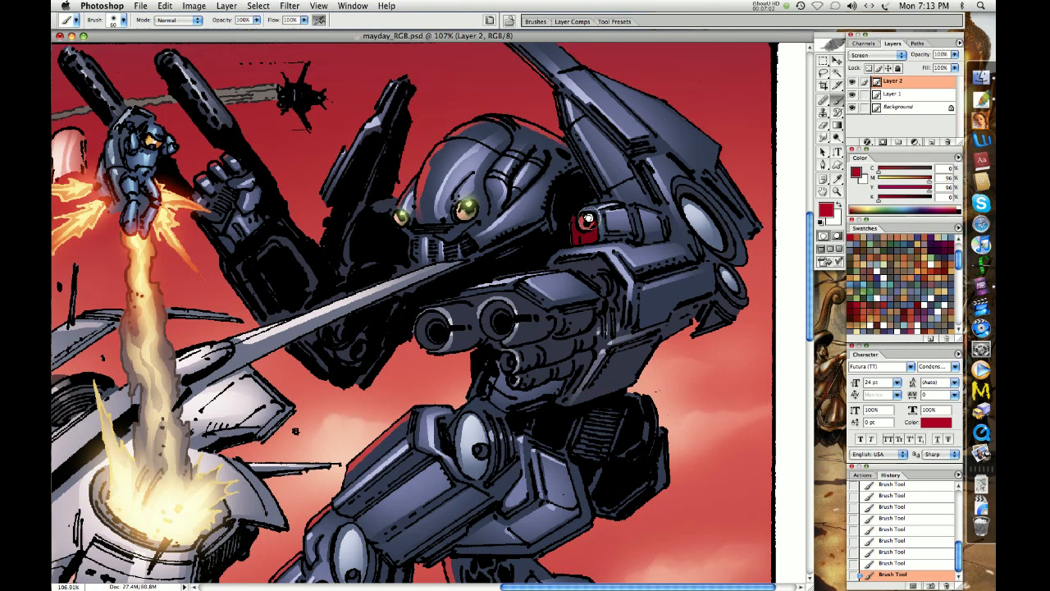
Step: Brush a red glow on the robot's shoulder light and an orange glow on the parachuting pilot's visor
left_click_drag(582, 218, 585, 220)
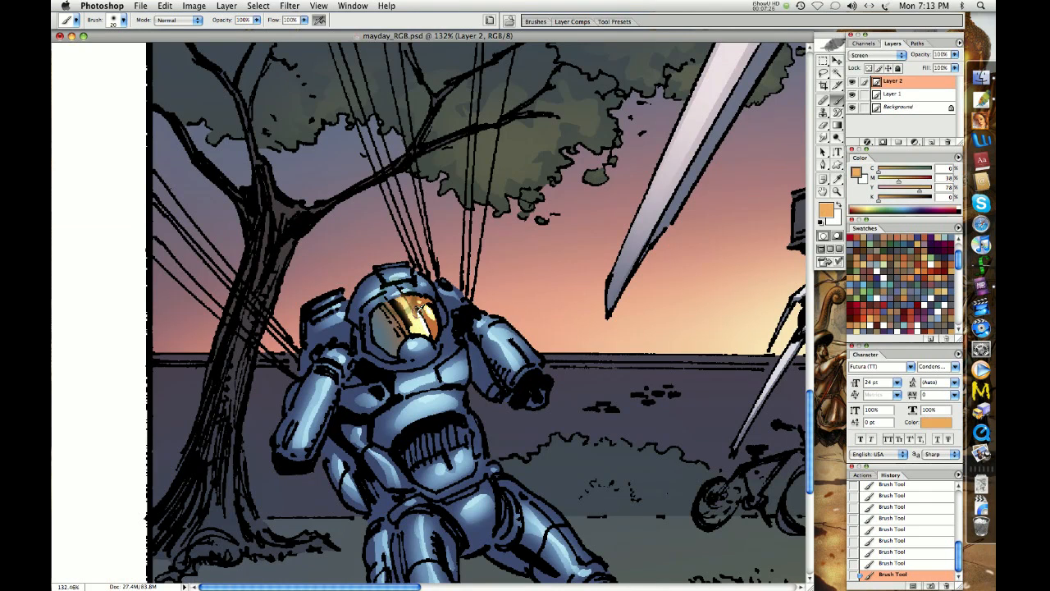
mouse_move(424, 329)
left_mouse_down()
mouse_move(442, 318)
mouse_move(425, 301)
left_mouse_up()
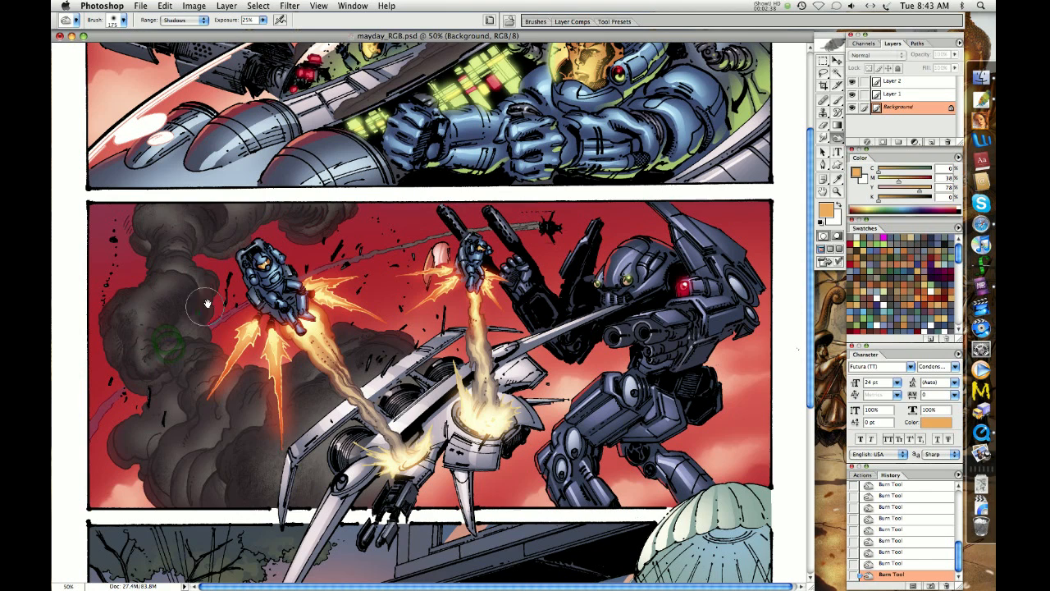
Step: Darken the smoke cloud in the middle panel on the Background layer with the Burn tool, range Shadows, exposure 25%
mouse_move(213, 349)
left_mouse_down()
mouse_move(152, 469)
mouse_move(157, 509)
mouse_move(116, 477)
mouse_move(106, 446)
mouse_move(162, 489)
mouse_move(220, 511)
mouse_move(237, 490)
mouse_move(244, 505)
mouse_move(223, 505)
mouse_move(214, 481)
mouse_move(234, 448)
mouse_move(253, 439)
mouse_move(253, 506)
mouse_move(251, 459)
mouse_move(282, 504)
mouse_move(277, 483)
mouse_move(310, 505)
mouse_move(307, 486)
mouse_move(275, 455)
mouse_move(286, 404)
mouse_move(313, 378)
mouse_move(335, 385)
mouse_move(348, 337)
mouse_move(371, 350)
mouse_move(363, 347)
mouse_move(400, 336)
mouse_move(427, 370)
mouse_move(352, 329)
left_mouse_up()
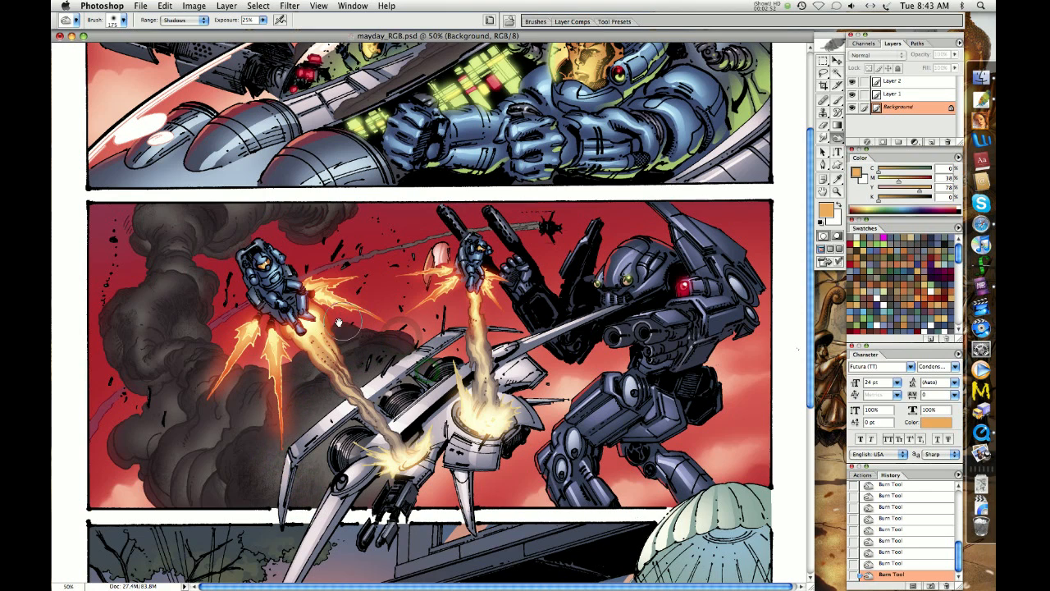
left_click_drag(203, 307, 210, 300)
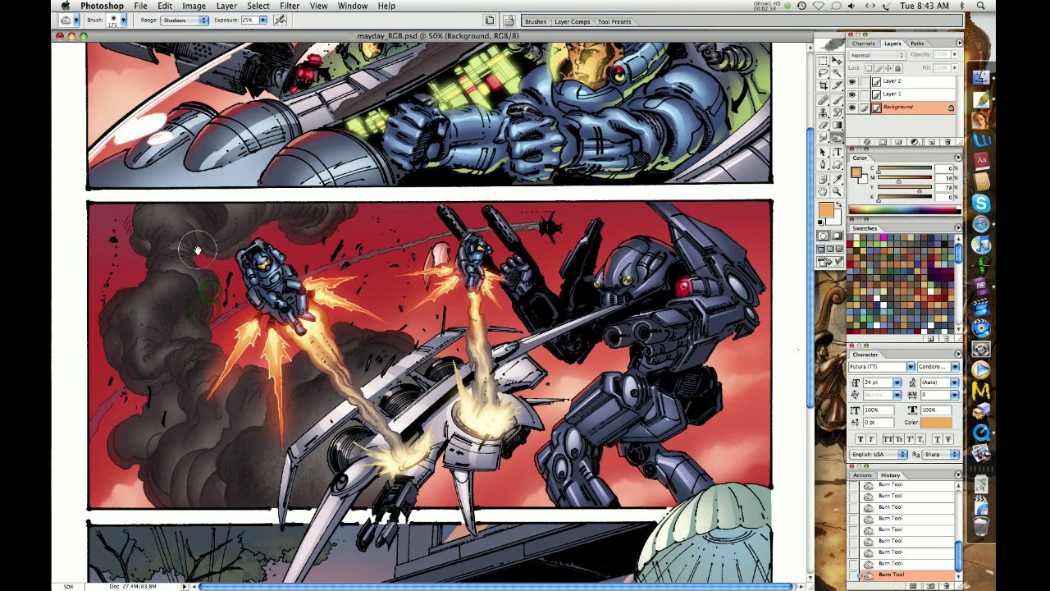
left_click(211, 194)
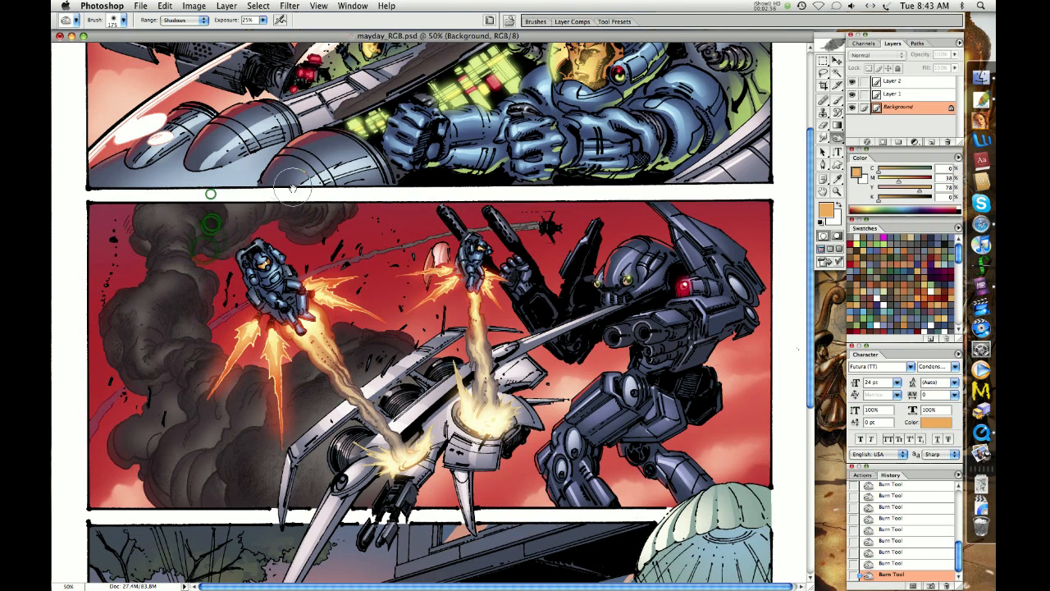
left_click(292, 191)
left_click(320, 220)
left_click(338, 223)
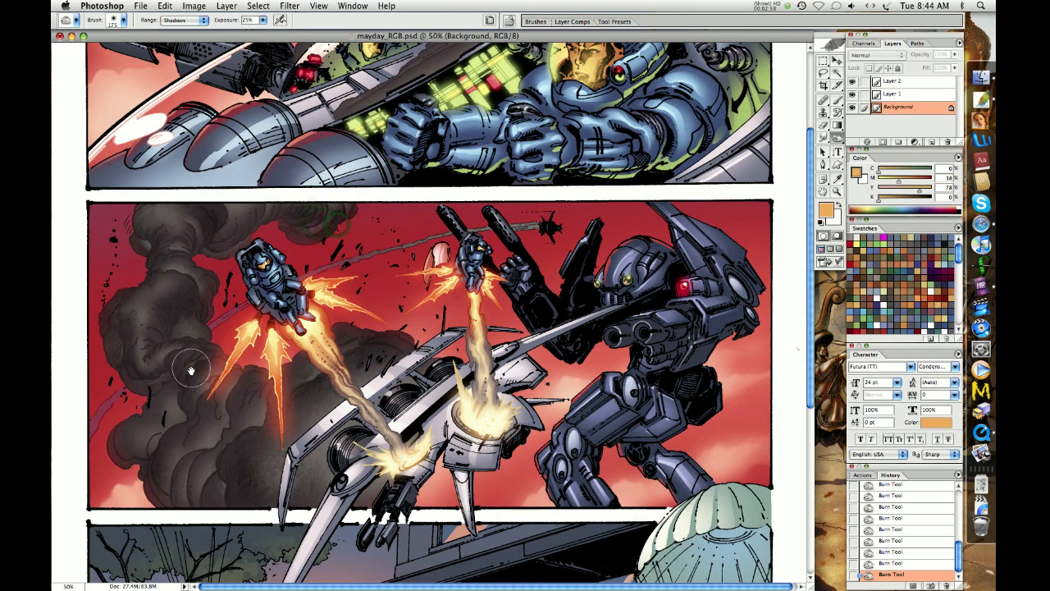